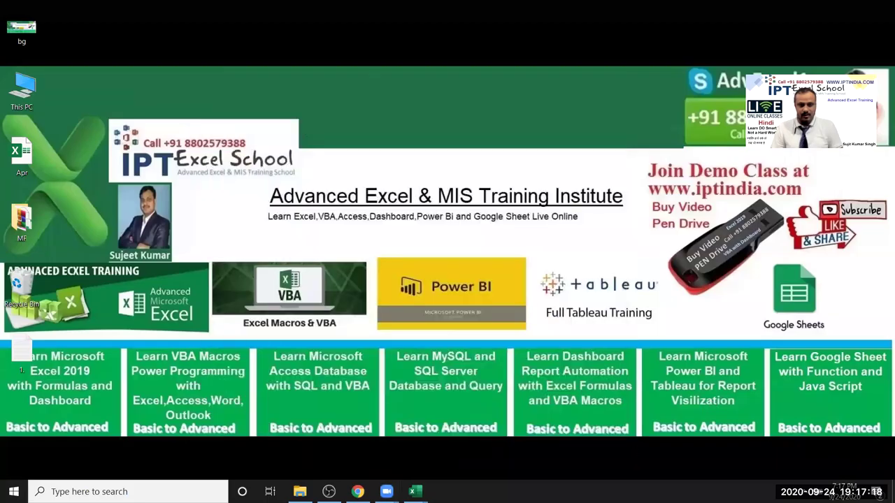
Check the Live streaming page in YouTube Studio, then minimise Chrome to the desktop.
{"action": "left_click", "coordinate": [356, 489]}
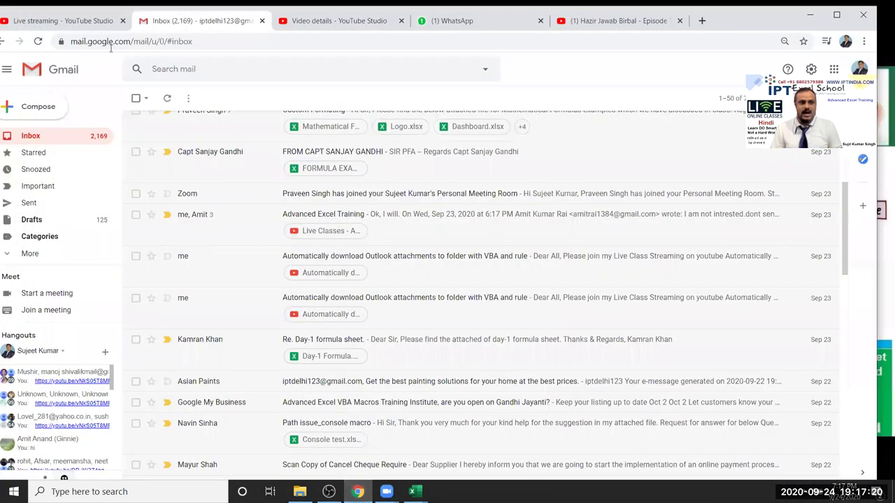
{"action": "left_click", "coordinate": [80, 23]}
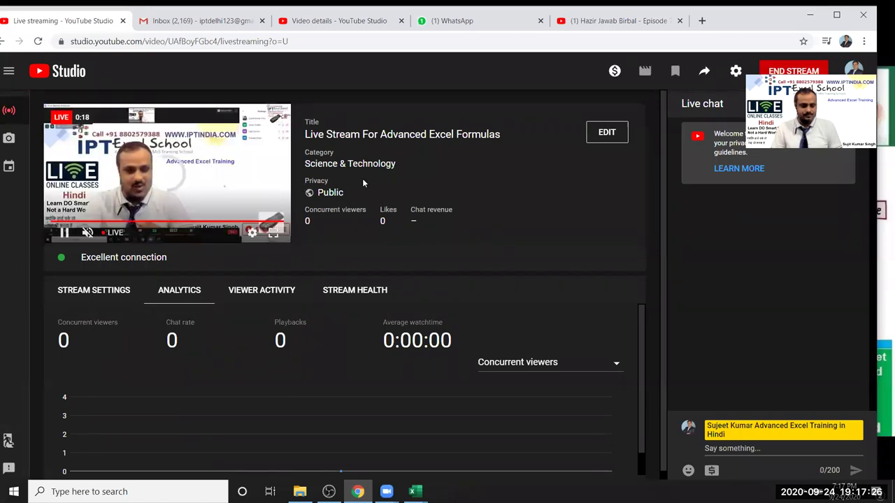
{"action": "left_click", "coordinate": [357, 492]}
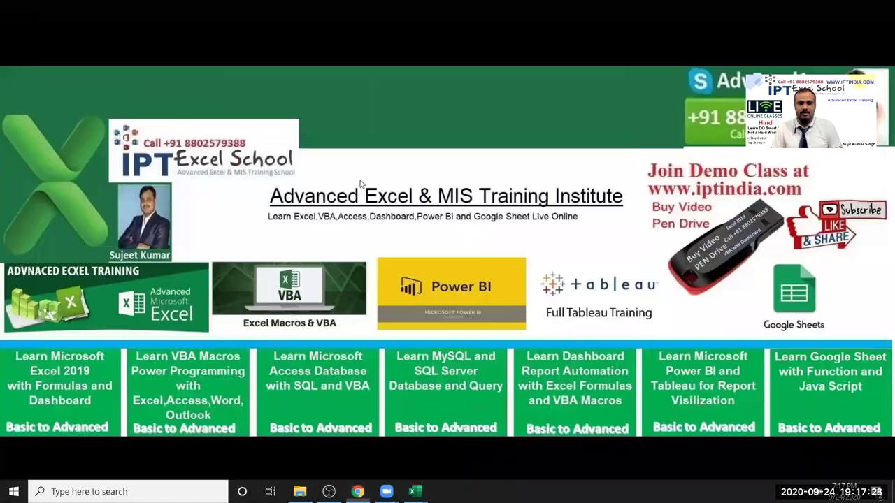
{"action": "mouse_move", "coordinate": [413, 491]}
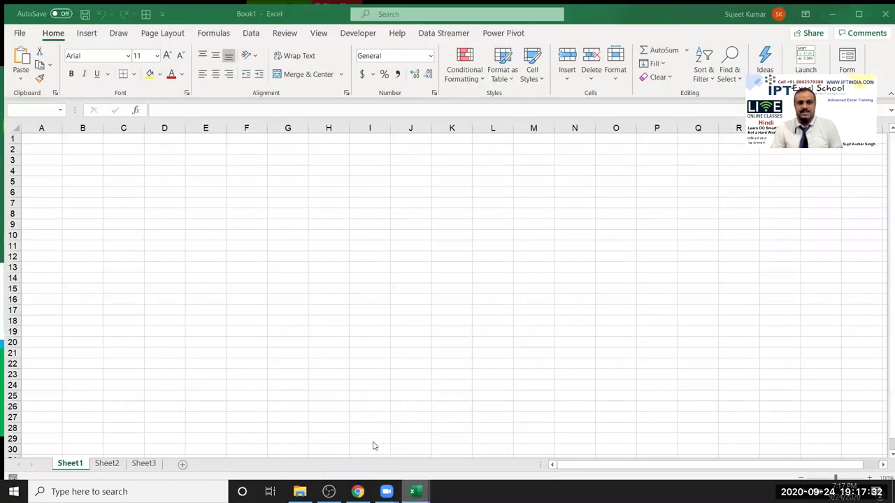
Bring up Book1 and enter the arithmetic operators * + - / ^ down G1:G5.
{"action": "left_click", "coordinate": [371, 443]}
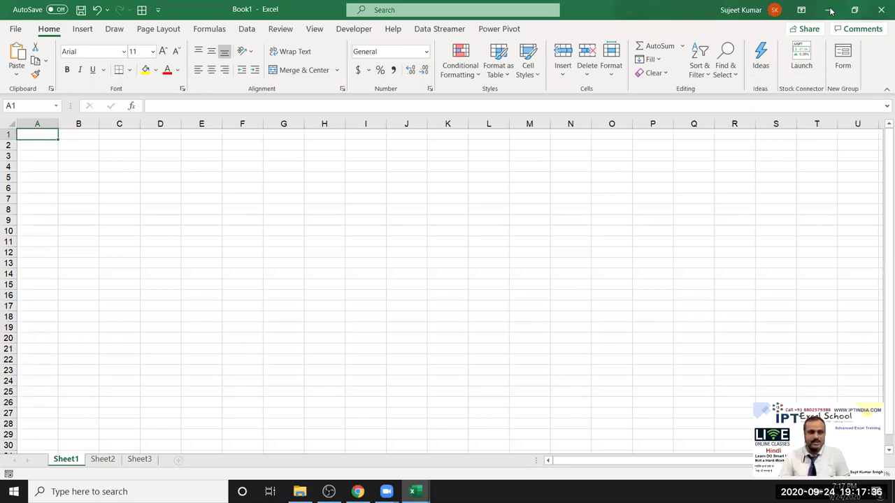
{"action": "left_click", "coordinate": [291, 136]}
{"action": "type", "text": "*"}
{"action": "key", "text": "Return"}
{"action": "type", "text": "+"}
{"action": "key", "text": "Return"}
{"action": "type", "text": "-"}
{"action": "key", "text": "Return"}
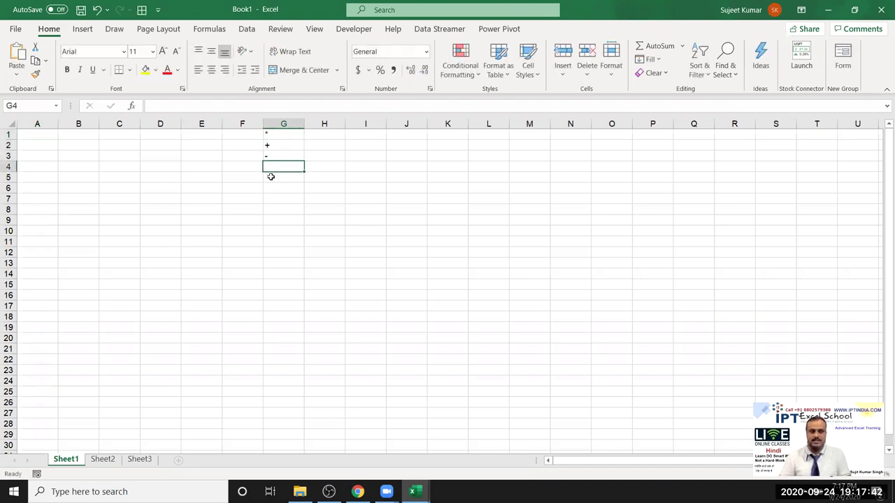
{"action": "type", "text": "/"}
{"action": "key", "text": "Return"}
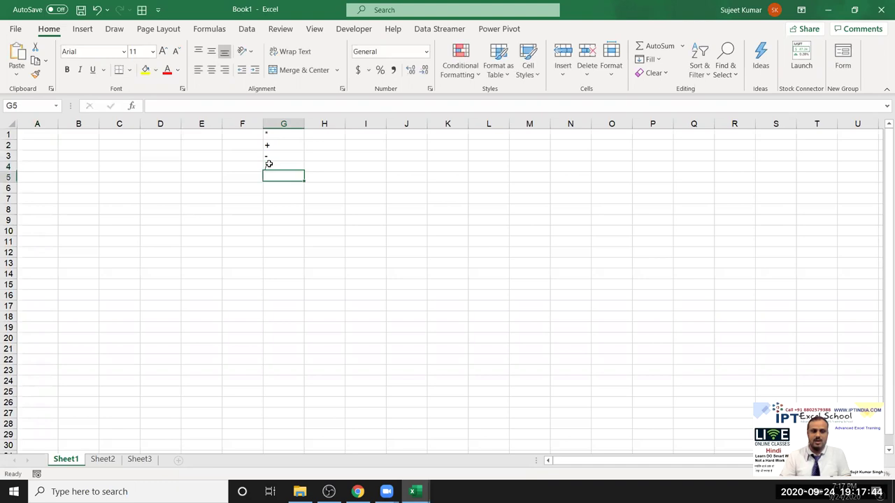
{"action": "type", "text": "^"}
{"action": "key", "text": "Return"}
Enter the comparison operators = > < >= <= <> down F1:F6 and select them.
{"action": "scroll", "coordinate": [268, 159], "scroll_direction": "up", "scroll_amount": 2}
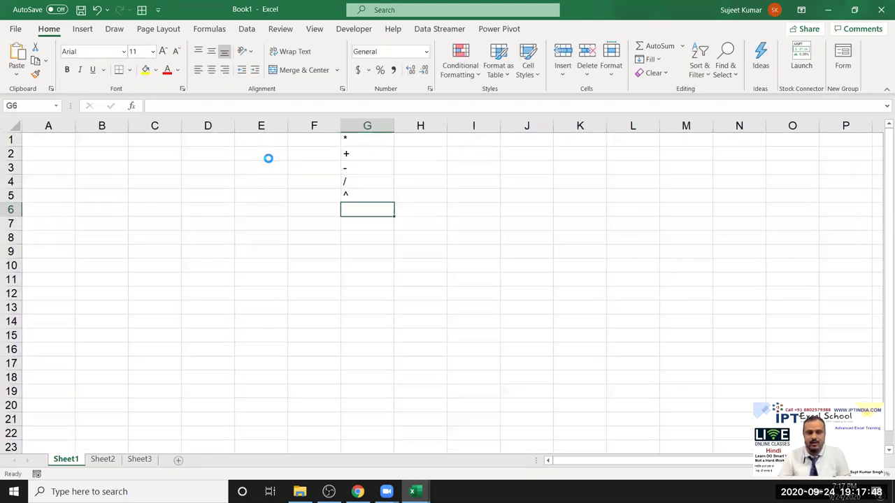
{"action": "scroll", "coordinate": [268, 159], "scroll_direction": "up", "scroll_amount": 3}
{"action": "scroll", "coordinate": [267, 158], "scroll_direction": "up", "scroll_amount": 2}
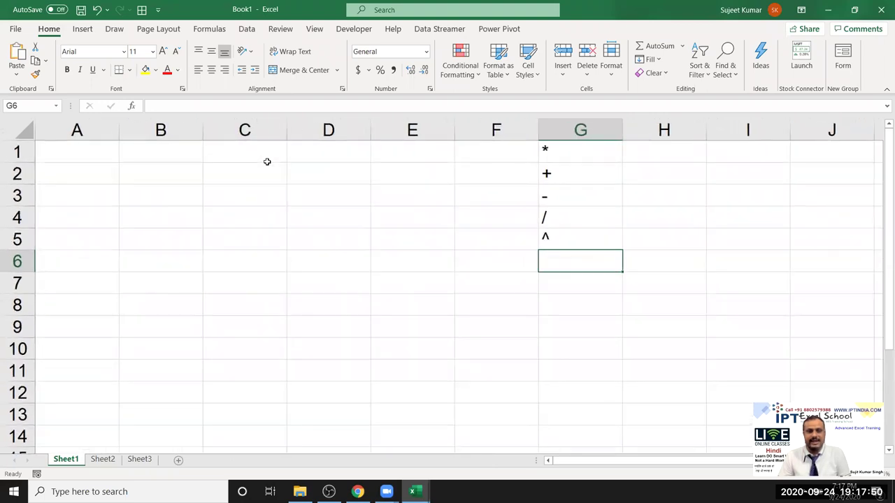
{"action": "left_click", "coordinate": [484, 158]}
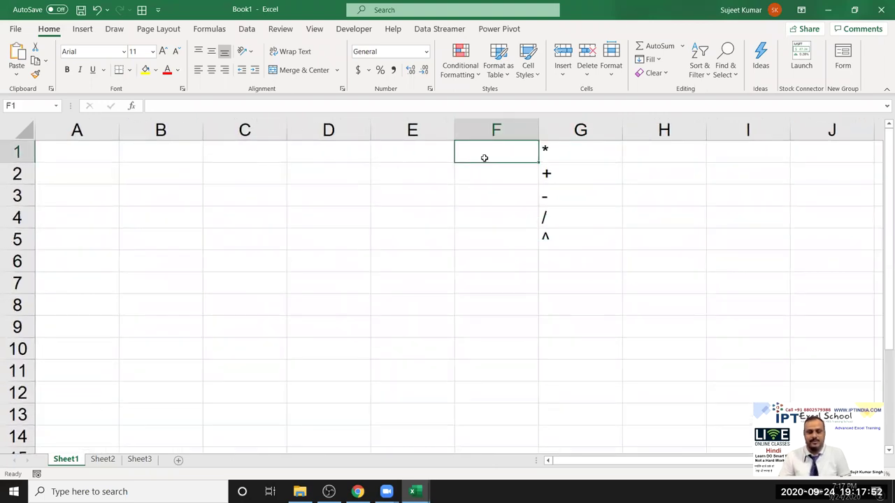
{"action": "type", "text": "="}
{"action": "key", "text": "Return"}
{"action": "type", "text": ">"}
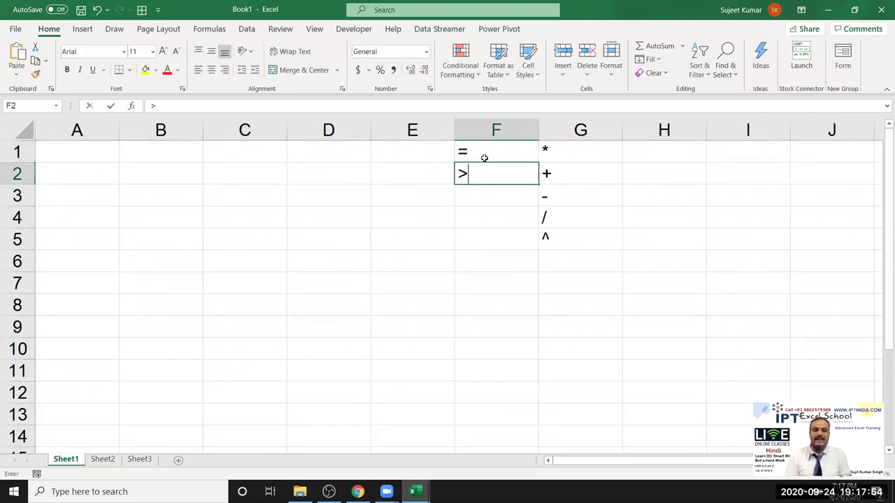
{"action": "key", "text": "Return"}
{"action": "type", "text": "<"}
{"action": "key", "text": "Return"}
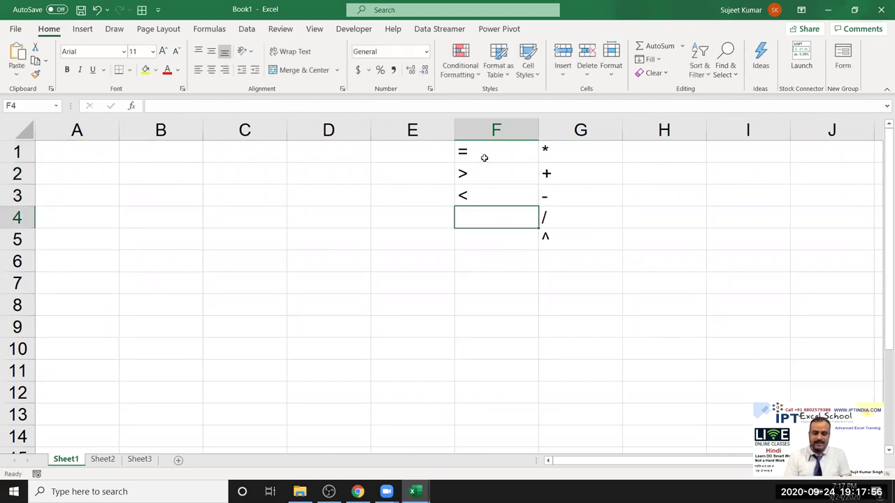
{"action": "type", "text": ">="}
{"action": "key", "text": "Return"}
{"action": "type", "text": "<"}
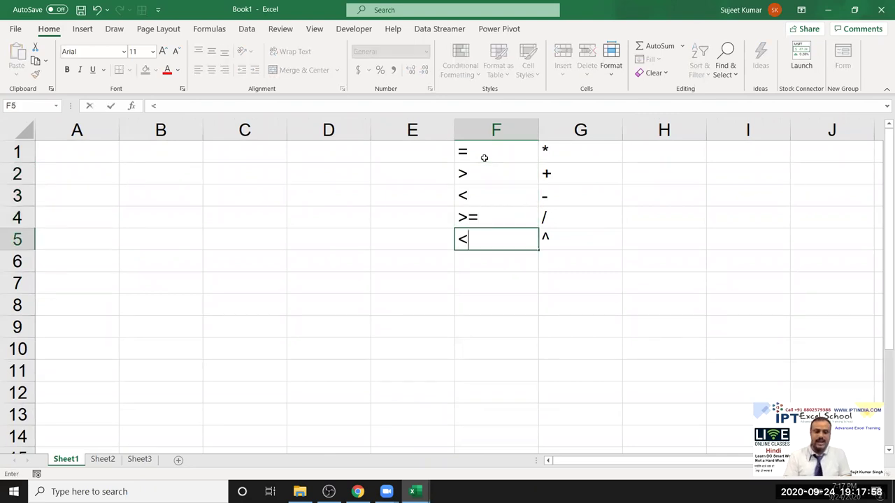
{"action": "key", "text": "Return"}
{"action": "type", "text": "<>"}
{"action": "key", "text": "Return"}
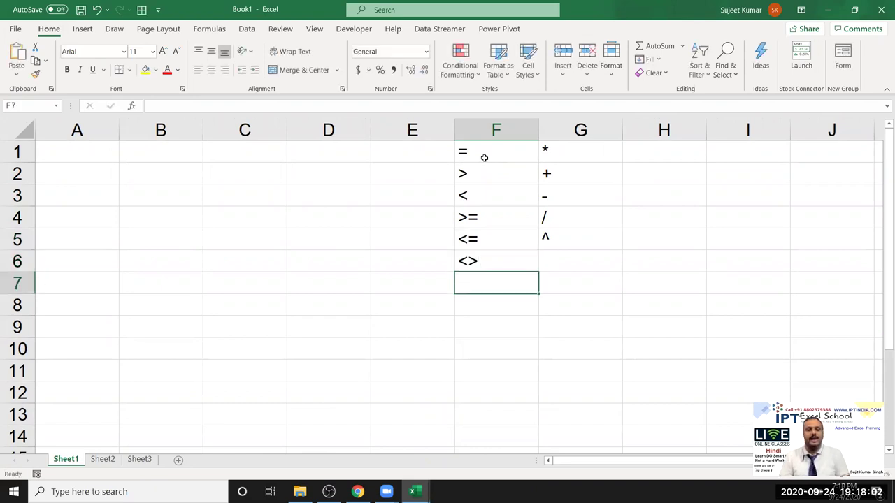
{"action": "left_click_drag", "start_coordinate": [484, 158], "coordinate": [461, 258]}
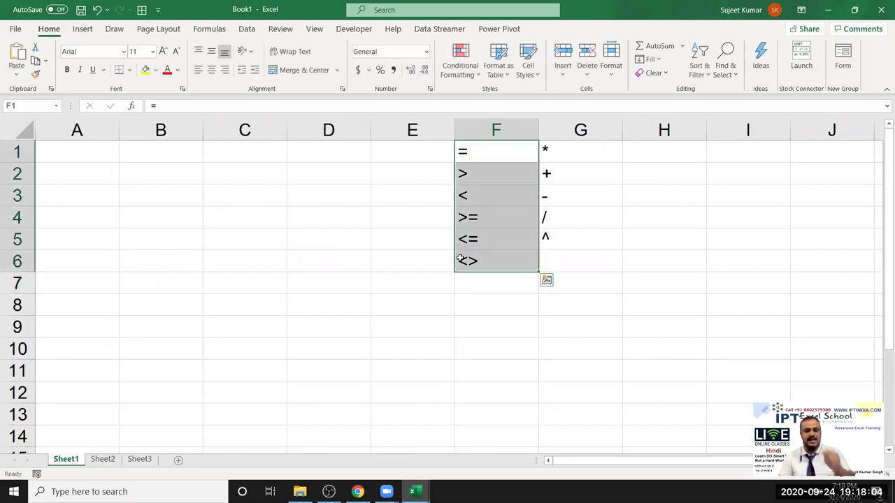
Type 85, 36, 65, 36, 45, 63, 25 and 74 down A1:A8, then select B1.
{"action": "left_click", "coordinate": [73, 157]}
{"action": "type", "text": "8"}
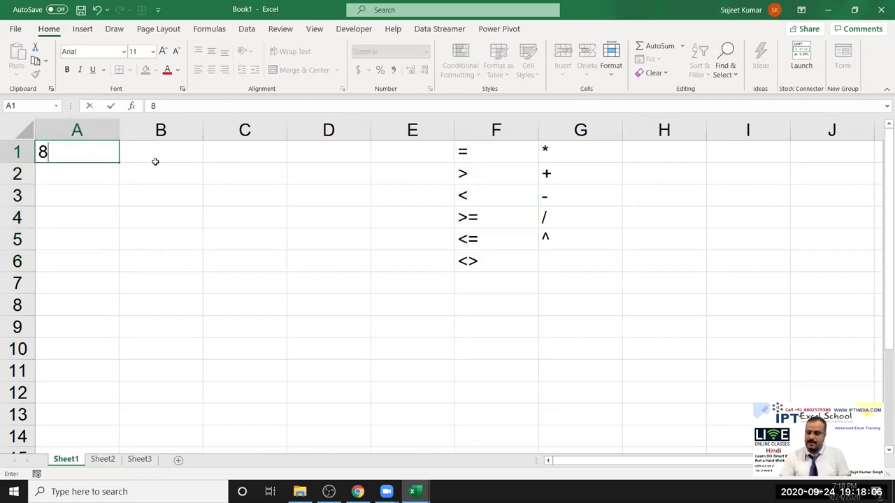
{"action": "type", "text": "5"}
{"action": "key", "text": "Return"}
{"action": "type", "text": "36 65"}
{"action": "key", "text": "Return"}
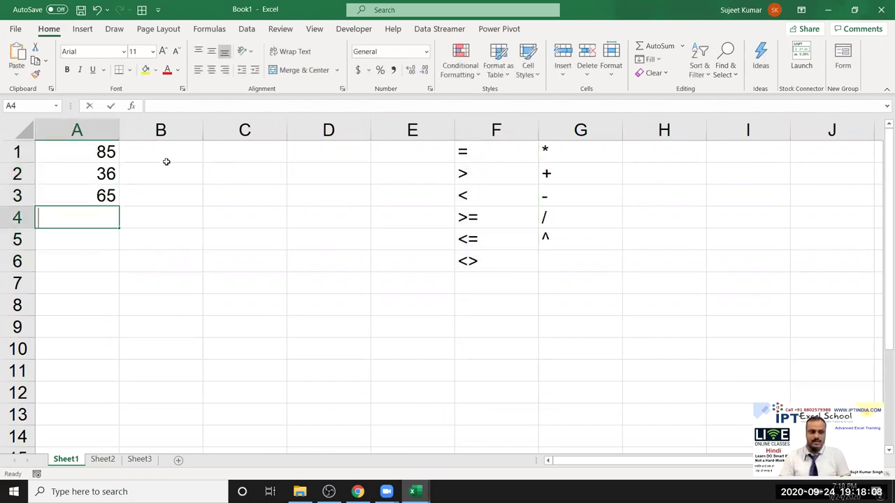
{"action": "type", "text": "36"}
{"action": "key", "text": "Return"}
{"action": "type", "text": "45"}
{"action": "key", "text": "Return"}
{"action": "type", "text": "63"}
{"action": "key", "text": "Return"}
{"action": "type", "text": "252"}
{"action": "key", "text": "BackSpace"}
{"action": "key", "text": "Return"}
{"action": "type", "text": "74"}
{"action": "key", "text": "Return"}
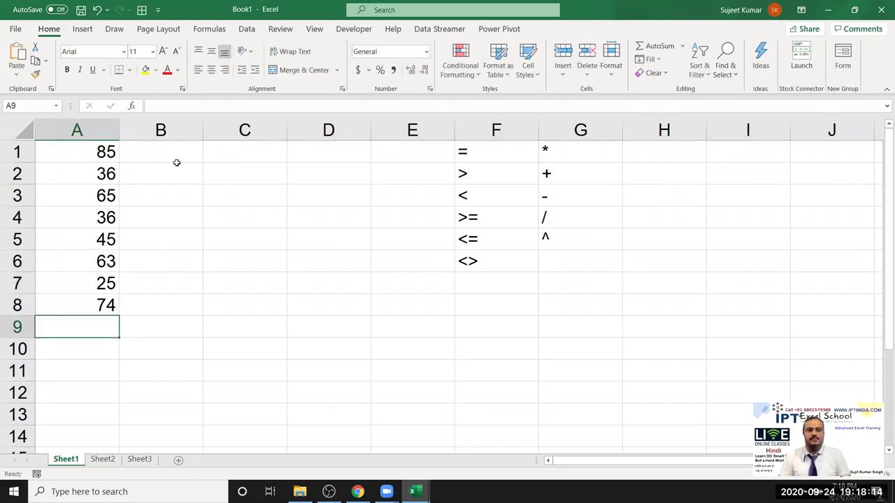
{"action": "left_click", "coordinate": [177, 164]}
{"action": "left_click", "coordinate": [175, 156]}
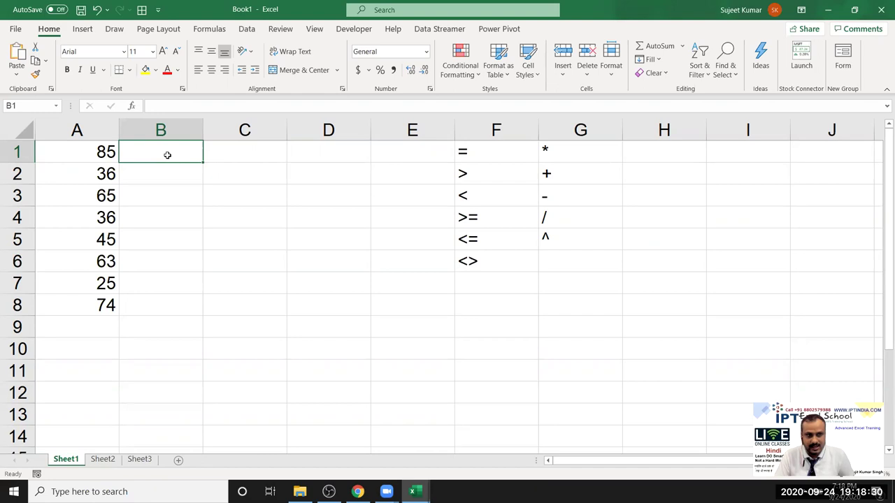
Enter the formula =A1<50 in B1.
{"action": "type", "text": "="}
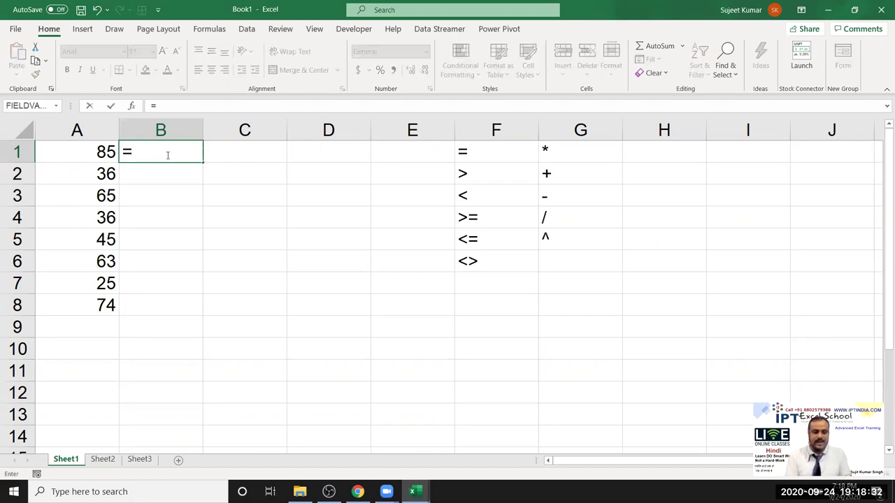
{"action": "key", "text": "Left"}
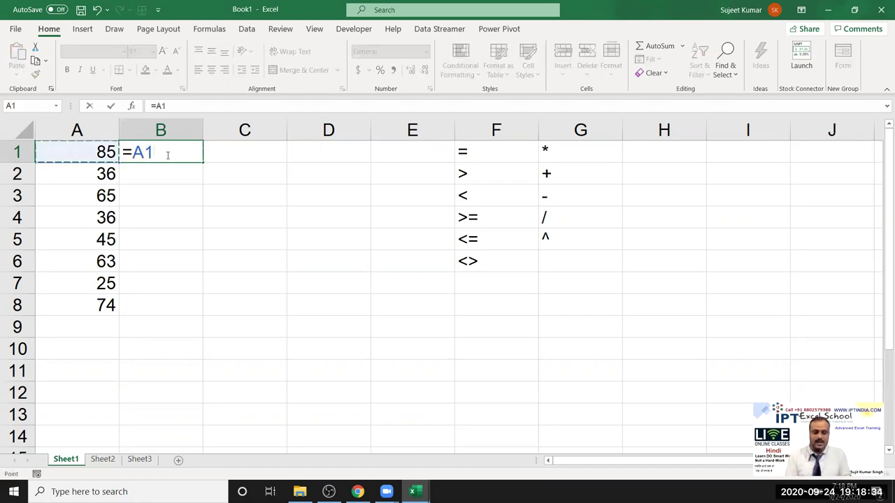
{"action": "type", "text": "<"}
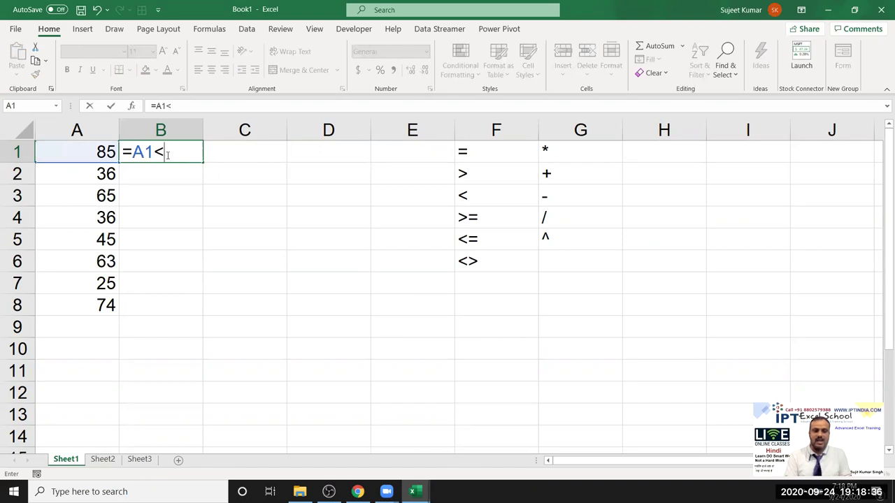
{"action": "type", "text": "=50"}
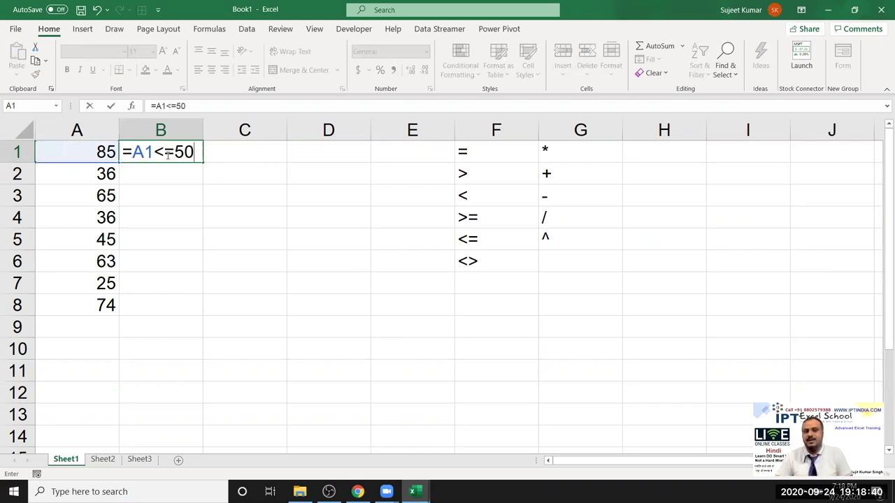
{"action": "left_click", "coordinate": [170, 158]}
{"action": "key", "text": "Delete"}
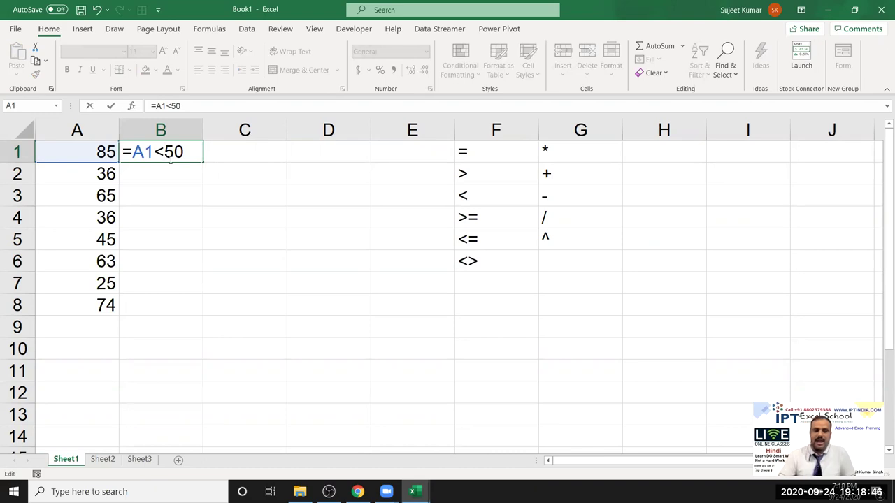
{"action": "key", "text": "Return"}
Copy the B1 test down to B8 with the fill handle and check the copied formulas.
{"action": "left_click", "coordinate": [170, 161]}
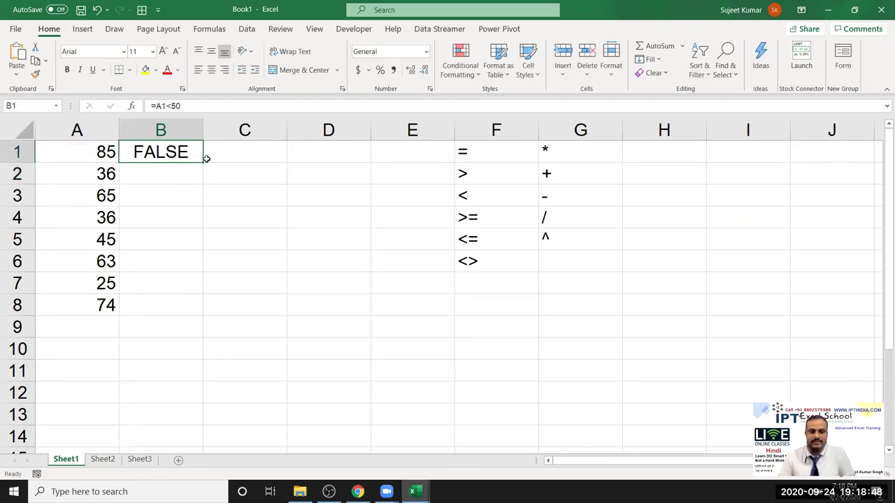
{"action": "double_click", "coordinate": [202, 161]}
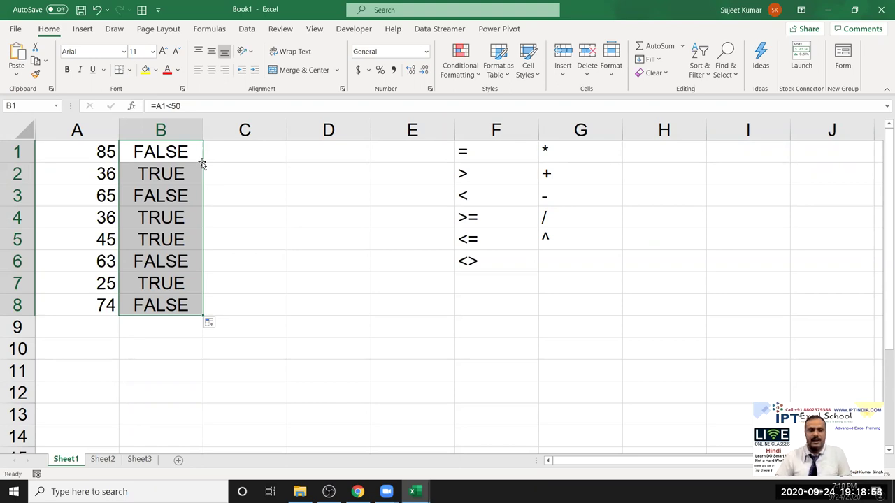
{"action": "left_click", "coordinate": [201, 162]}
{"action": "key", "text": "Down"}
{"action": "key", "text": "Down"}
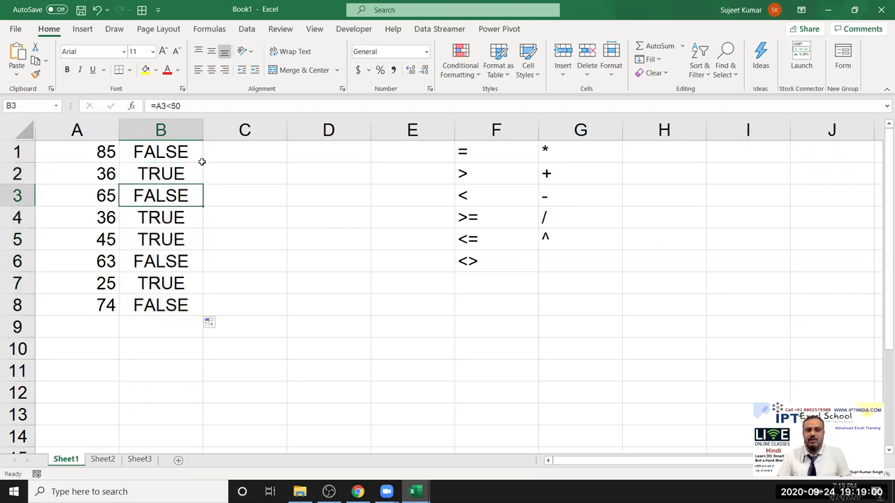
{"action": "key", "text": "Down"}
{"action": "key", "text": "Down"}
{"action": "key", "text": "Down"}
{"action": "key", "text": "Up"}
{"action": "key", "text": "Up"}
{"action": "key", "text": "Up"}
{"action": "key", "text": "Up"}
{"action": "key", "text": "Up"}
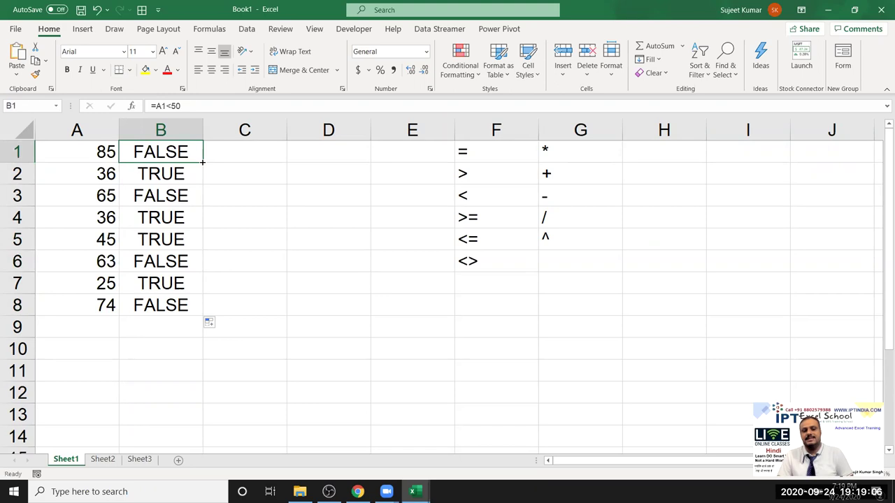
{"action": "key", "text": "Right"}
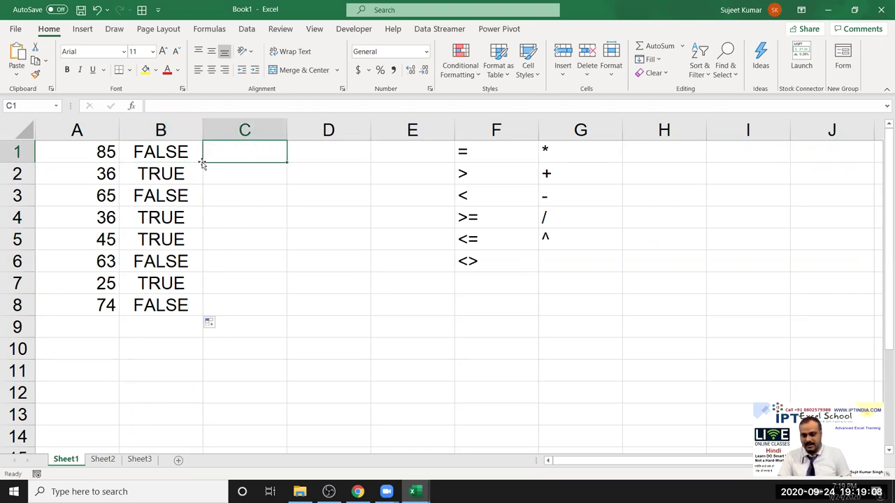
Enter =IF(B1,"OK","Pending") in C1, walking through its test, true and false parts.
{"action": "type", "text": "=if"}
{"action": "key", "text": "Tab"}
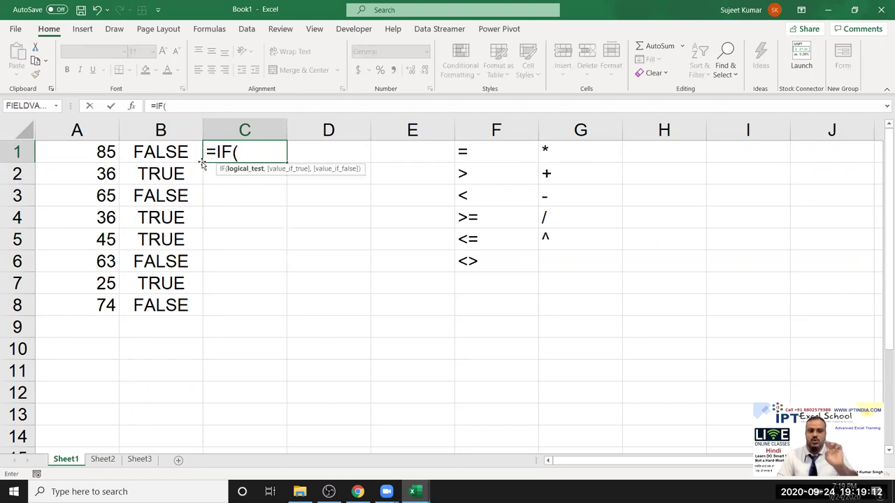
{"action": "key", "text": "Left"}
{"action": "type", "text": ","}
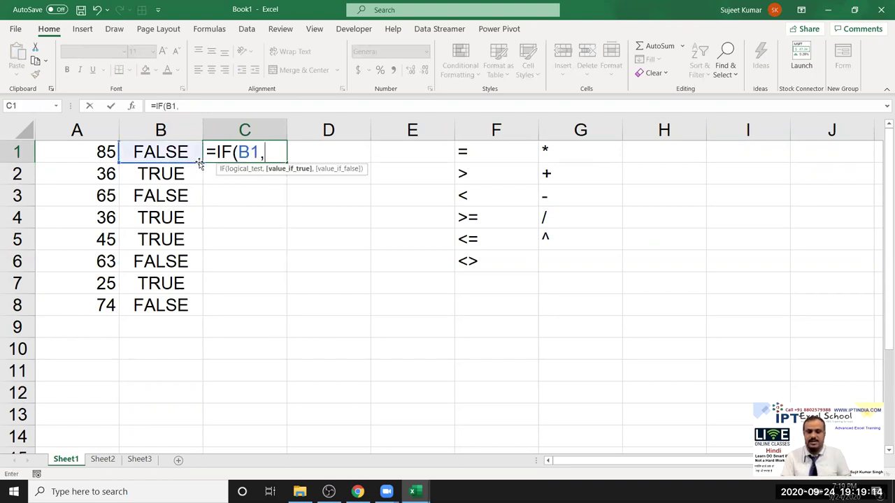
{"action": "type", "text": "\"OK\""}
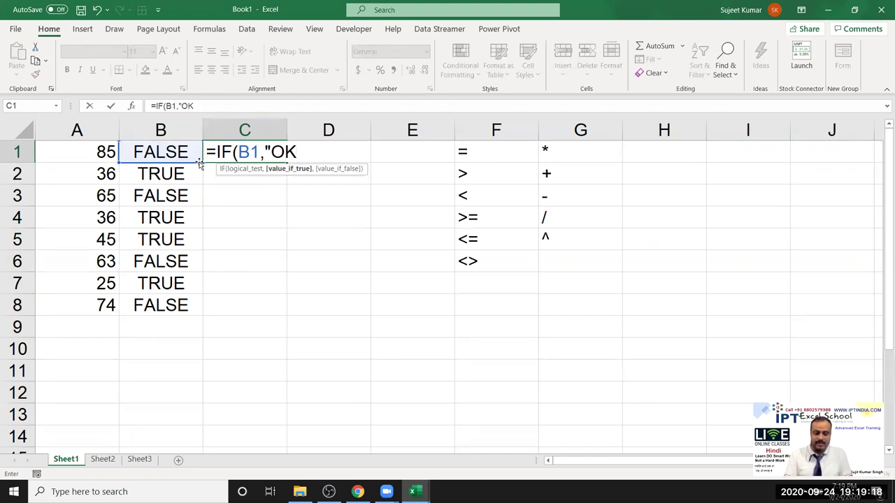
{"action": "type", "text": ",\"Pending\")"}
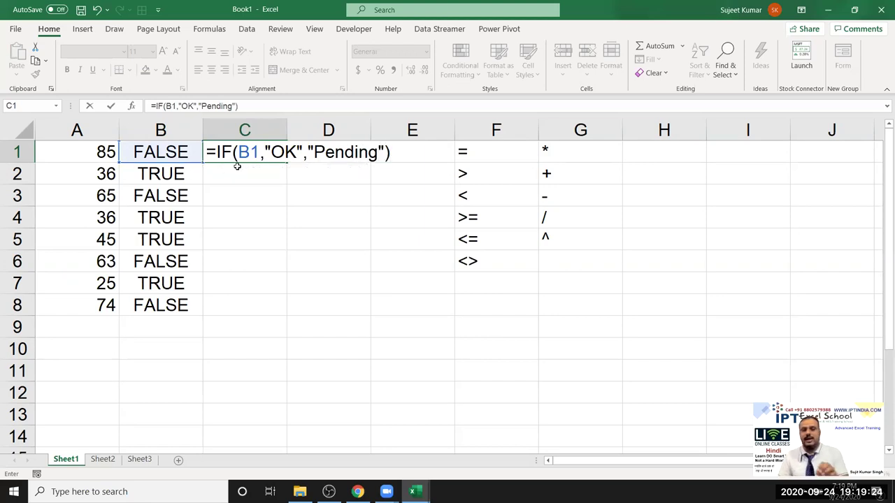
{"action": "double_click", "coordinate": [244, 152]}
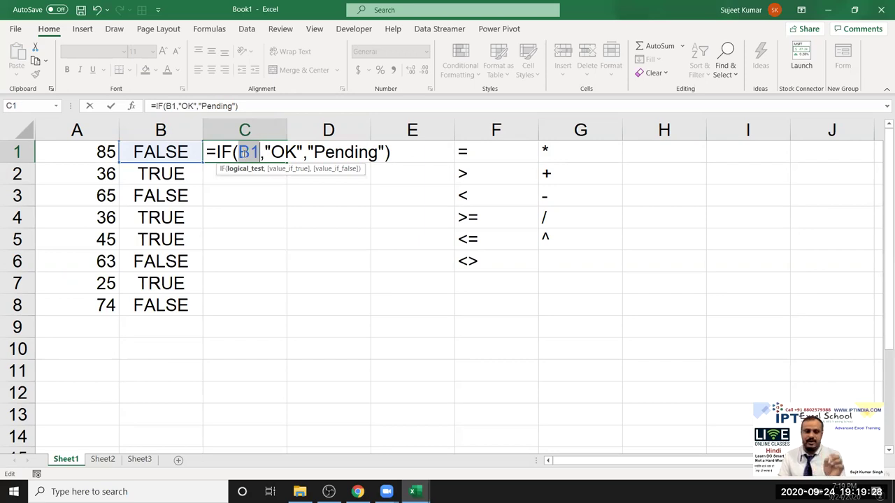
{"action": "left_click", "coordinate": [285, 150]}
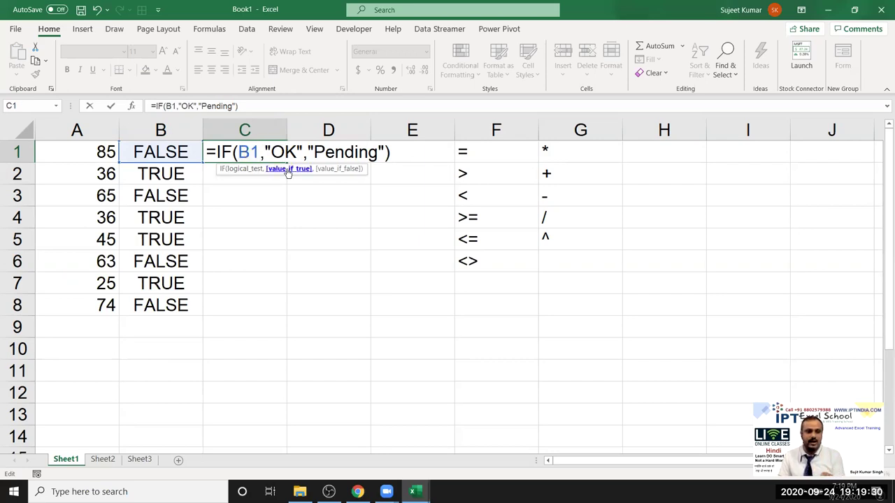
{"action": "double_click", "coordinate": [254, 152]}
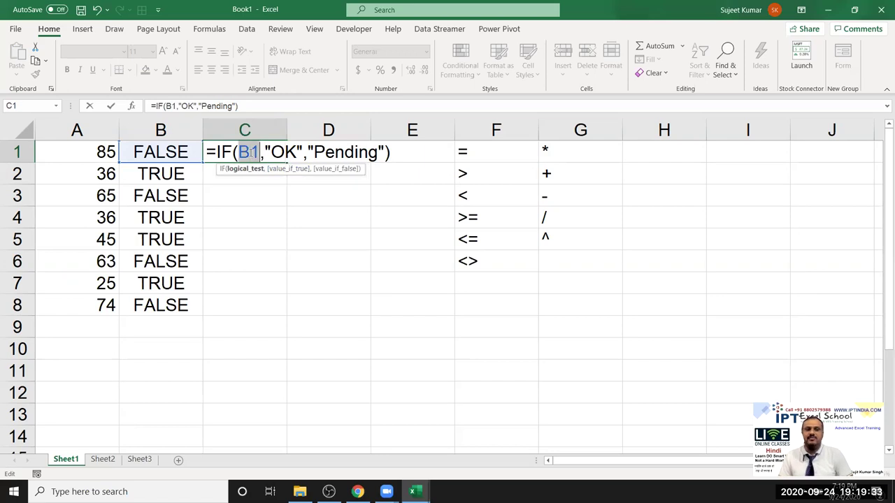
{"action": "double_click", "coordinate": [326, 153]}
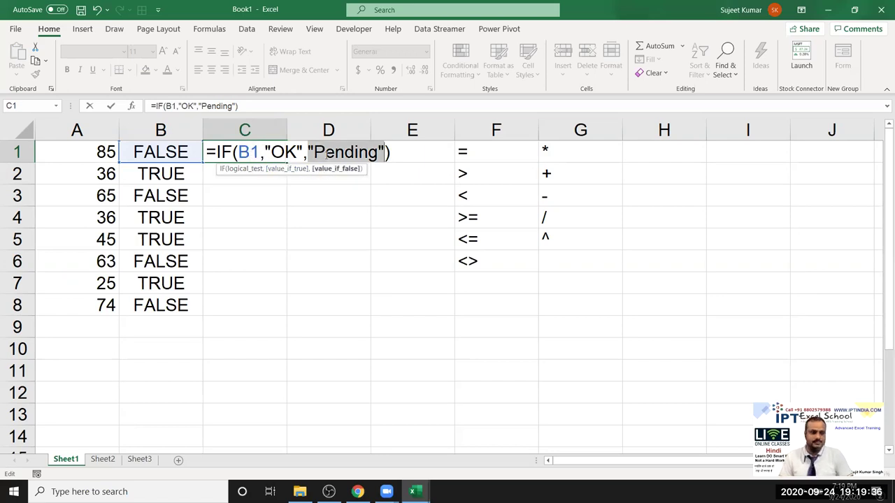
{"action": "key", "text": "Return"}
{"action": "key", "text": "Up"}
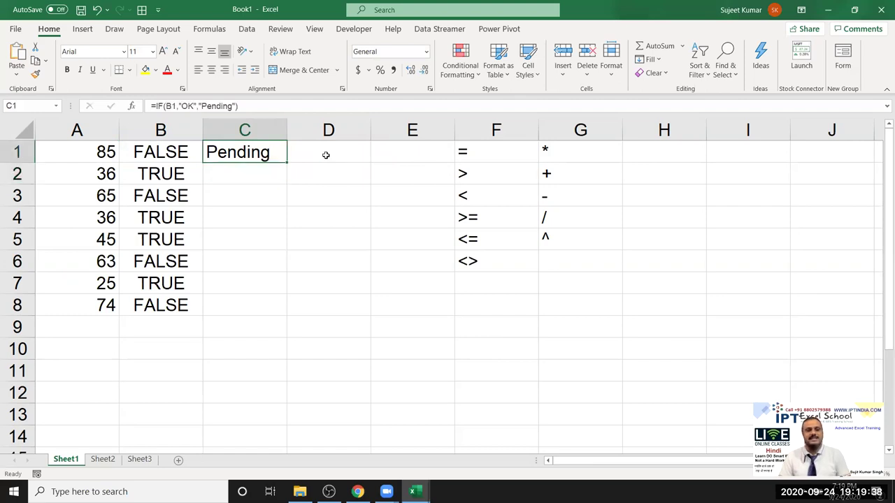
{"action": "key", "text": "Down"}
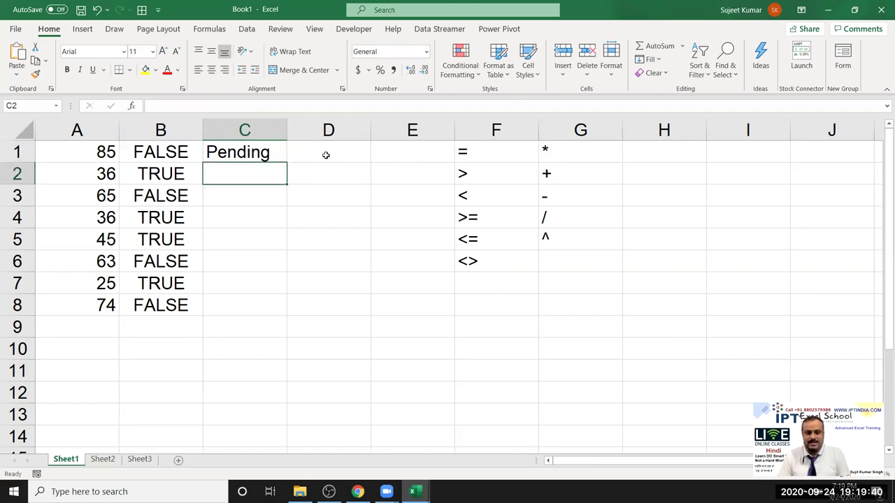
Type =IF(A2>=50,"OK","Pending") into C2 and highlight the A2>=50 condition.
{"action": "type", "text": "=if"}
{"action": "key", "text": "Tab"}
{"action": "left_click", "coordinate": [90, 171]}
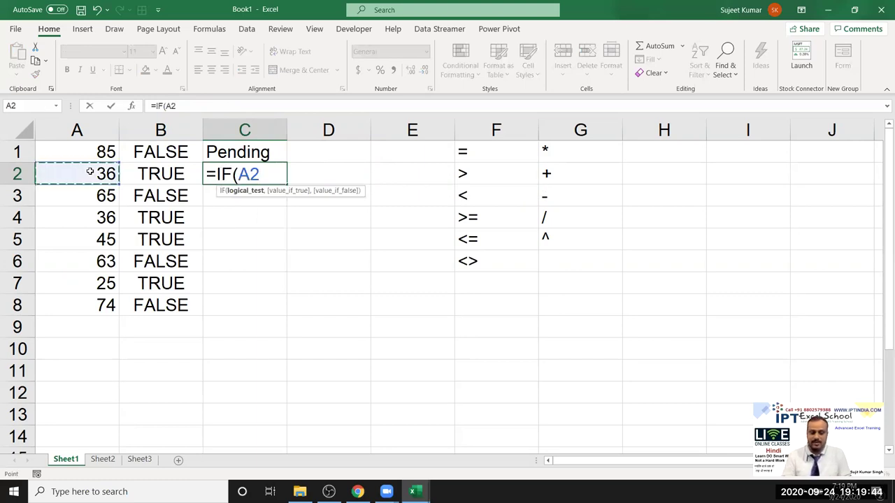
{"action": "type", "text": ">="}
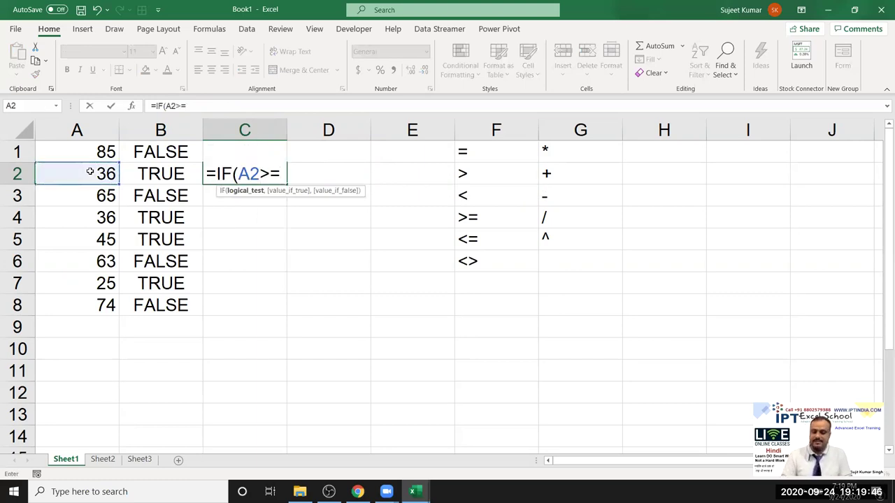
{"action": "type", "text": "50,\""}
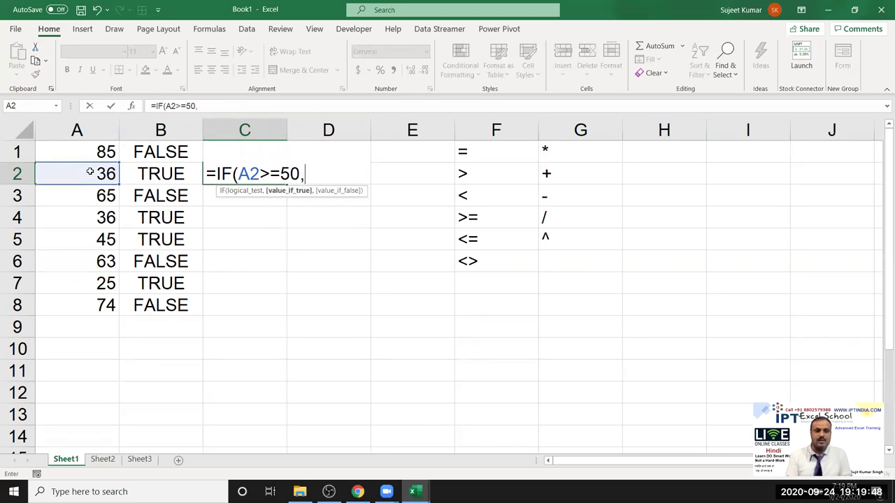
{"action": "type", "text": "OK\",\"Pendo"}
{"action": "key", "text": "BackSpace"}
{"action": "type", "text": "ng"}
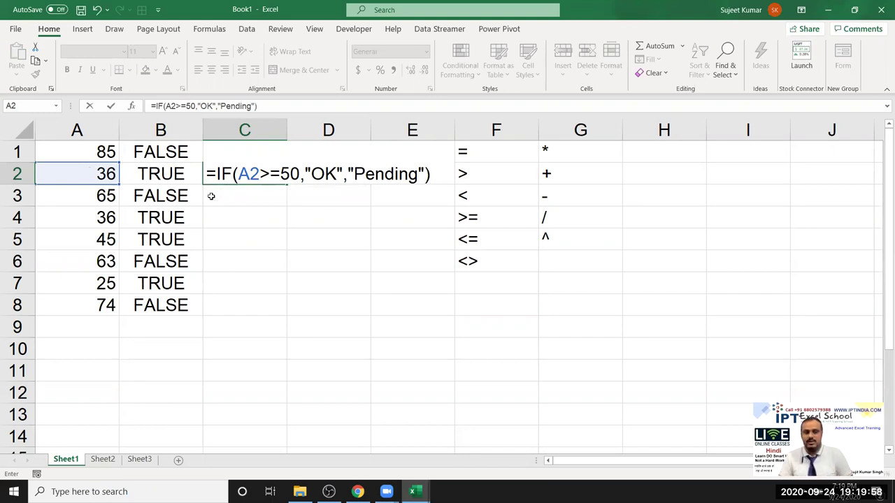
{"action": "left_click_drag", "start_coordinate": [238, 174], "coordinate": [300, 174]}
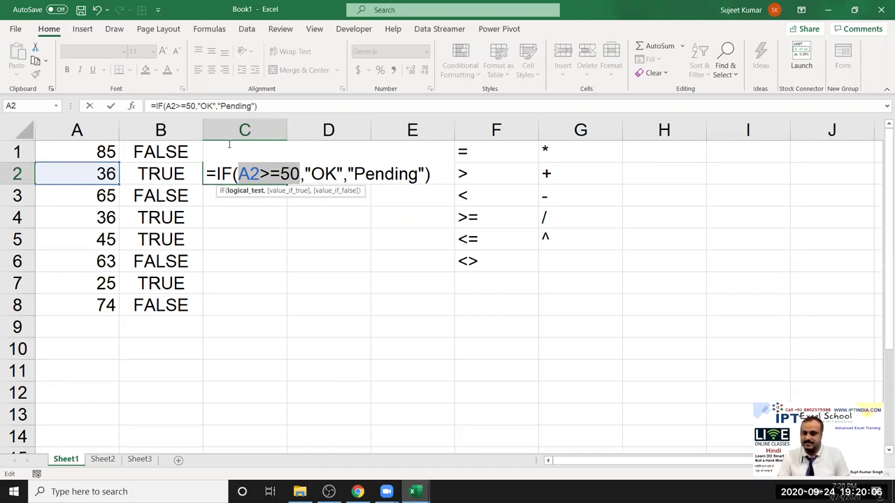
{"action": "left_click", "coordinate": [258, 180]}
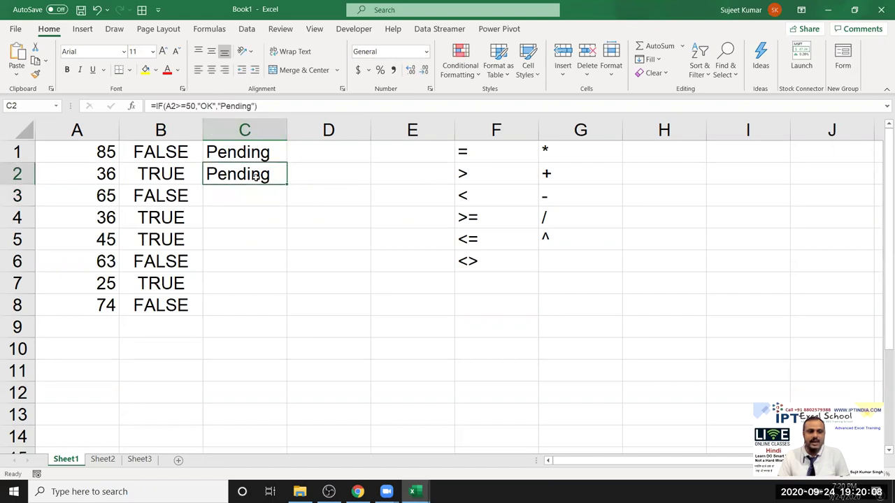
{"action": "double_click", "coordinate": [258, 175]}
{"action": "key", "text": "Escape"}
{"action": "left_click_drag", "start_coordinate": [160, 154], "coordinate": [149, 311]}
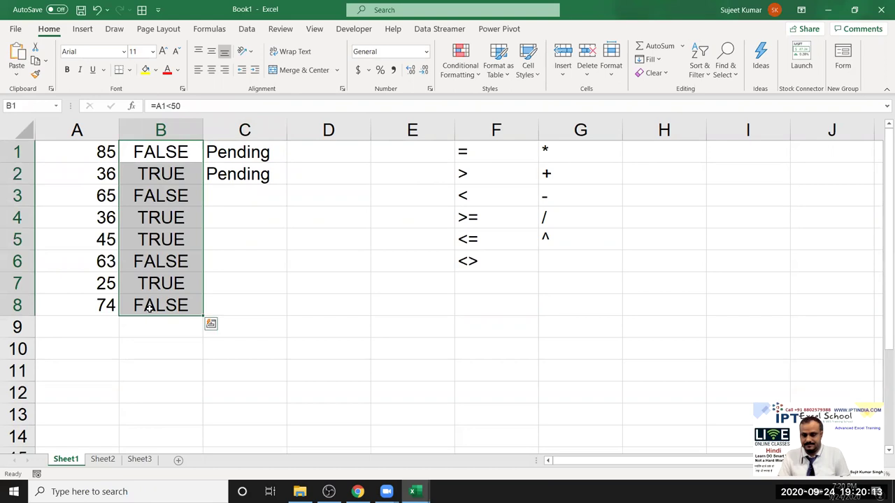
{"action": "left_click", "coordinate": [217, 179]}
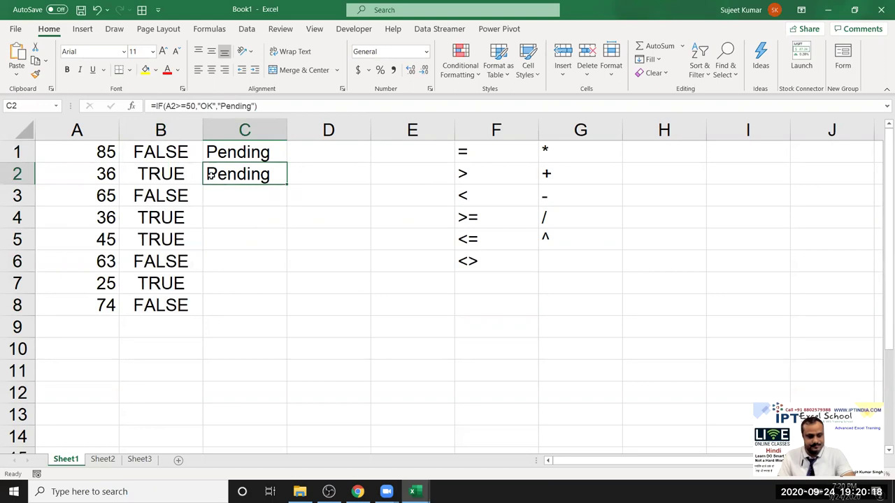
{"action": "left_click", "coordinate": [215, 158]}
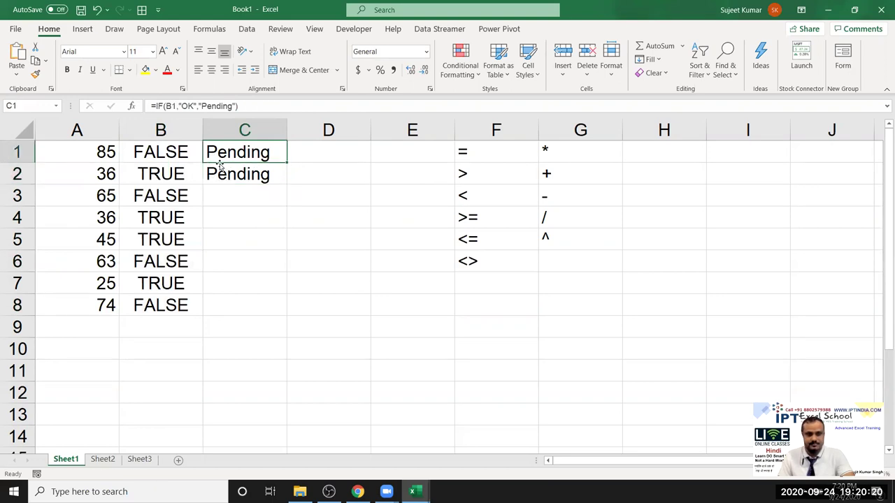
{"action": "left_click", "coordinate": [220, 169]}
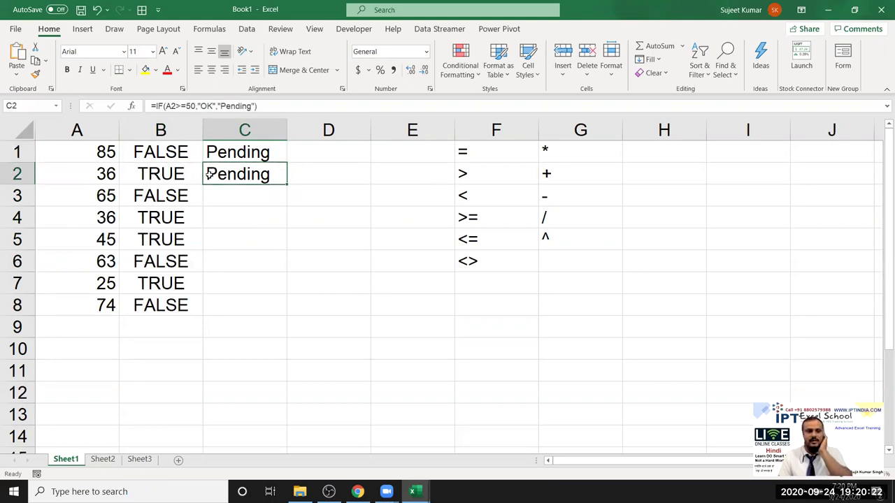
{"action": "double_click", "coordinate": [210, 174]}
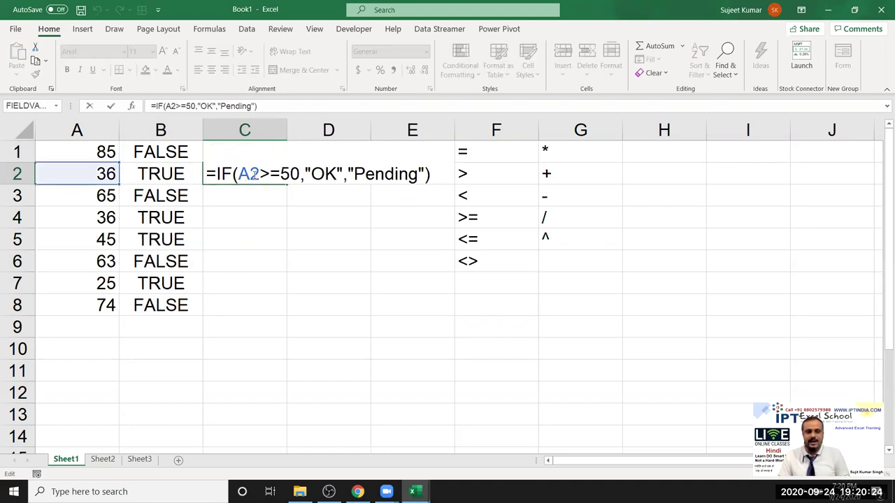
{"action": "left_click", "coordinate": [269, 174]}
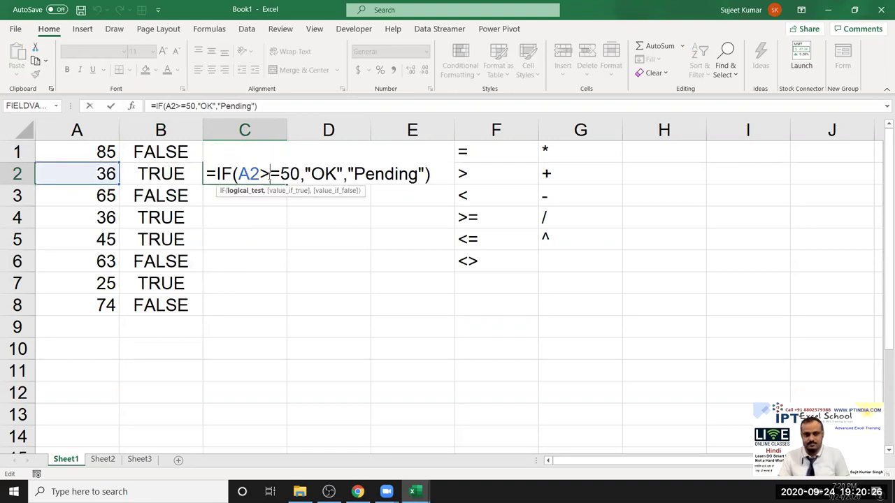
{"action": "key", "text": "Escape"}
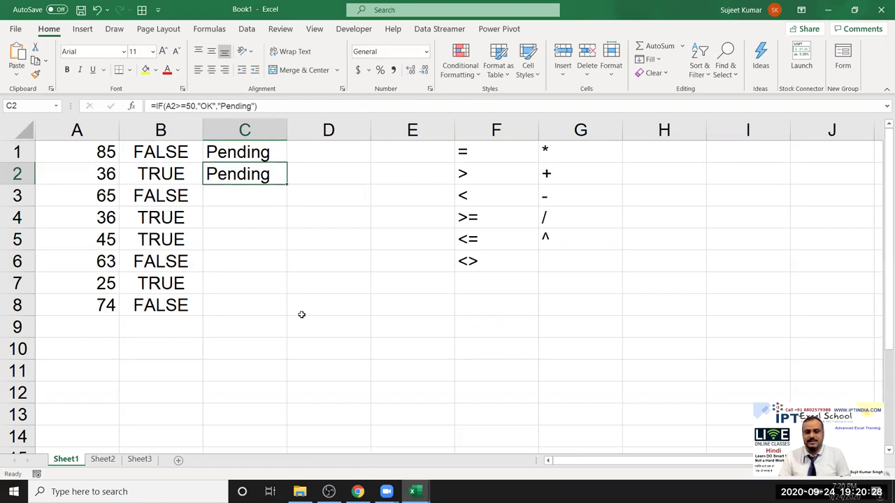
{"action": "left_click", "coordinate": [301, 311]}
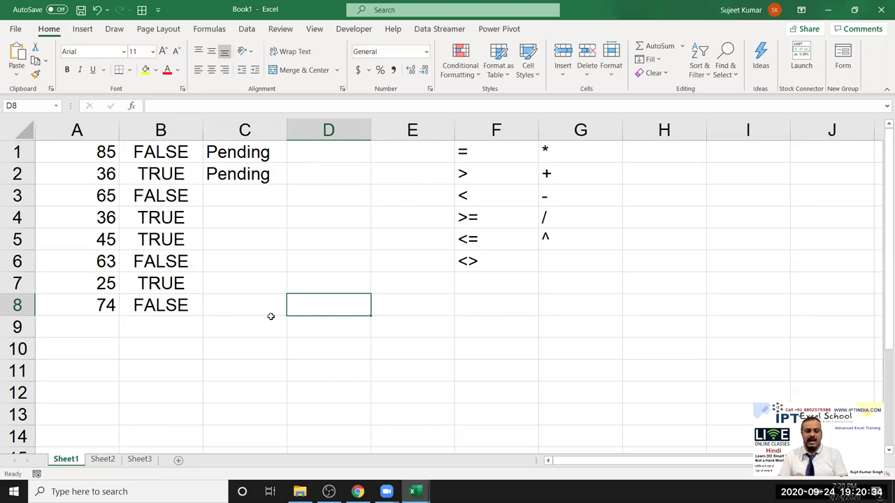
{"action": "type", "text": "="}
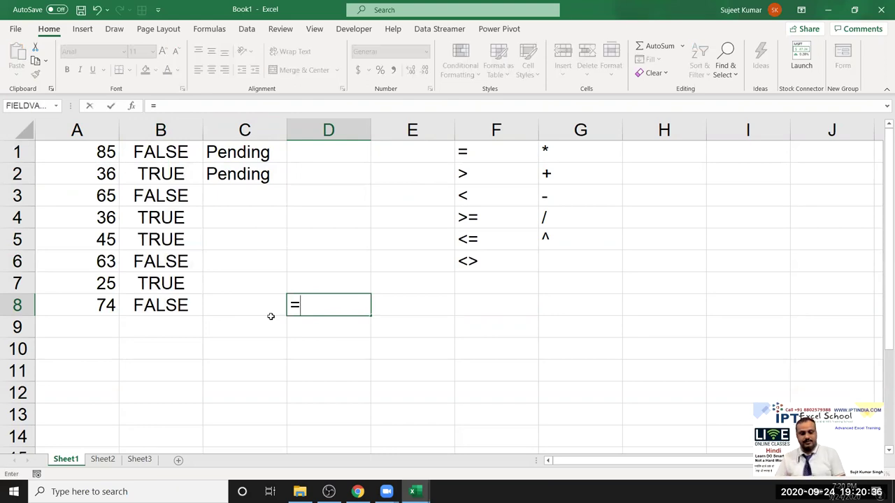
{"action": "type", "text": "i"}
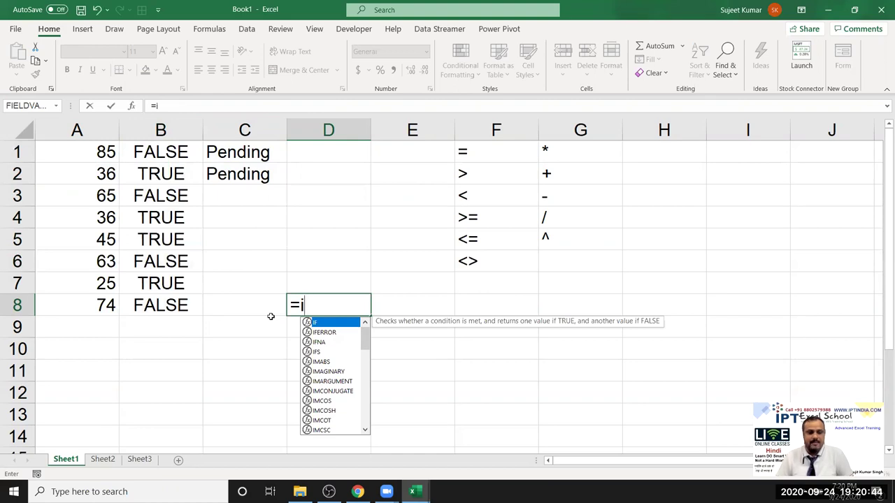
{"action": "type", "text": "f("}
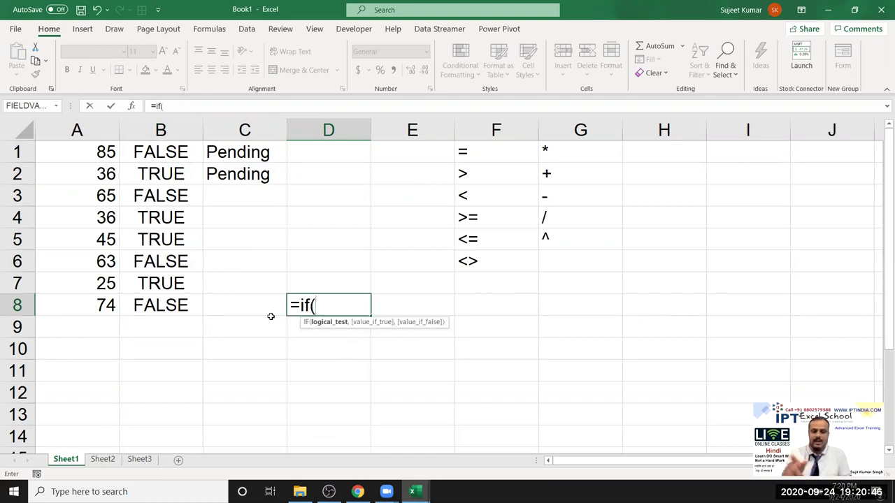
{"action": "key", "text": "BackSpace"}
{"action": "key", "text": "BackSpace"}
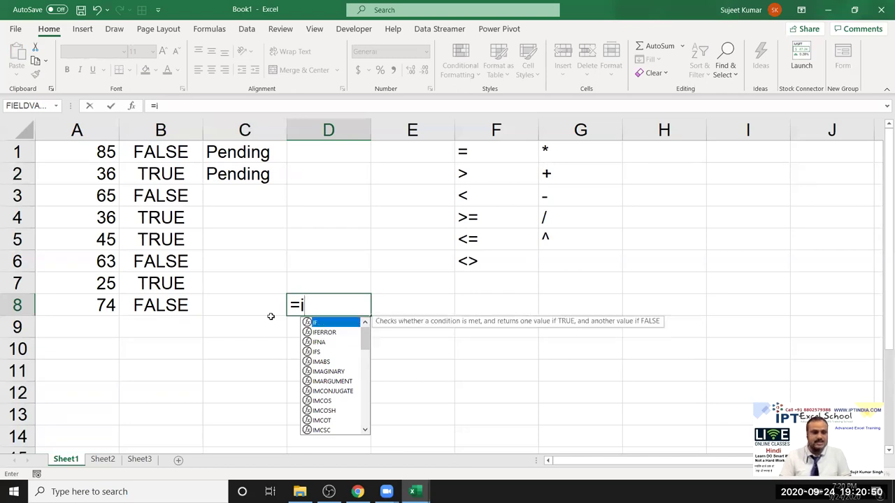
{"action": "key", "text": "Down"}
{"action": "key", "text": "Up"}
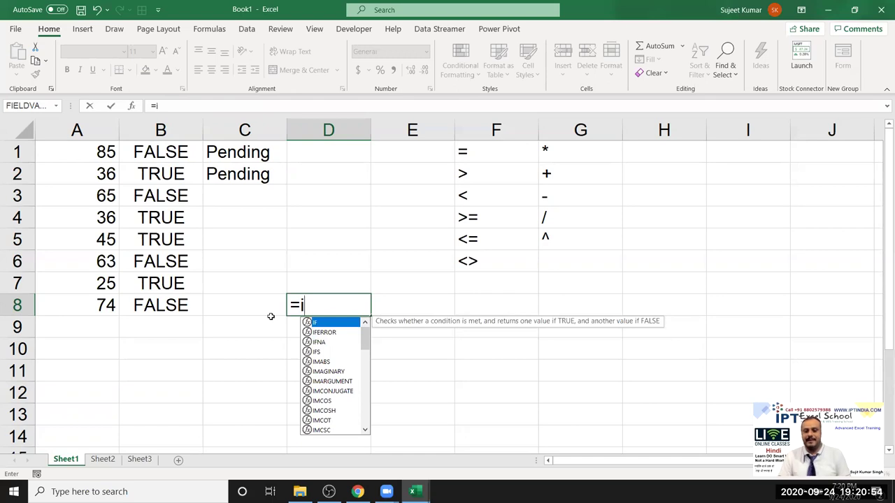
{"action": "key", "text": "Tab"}
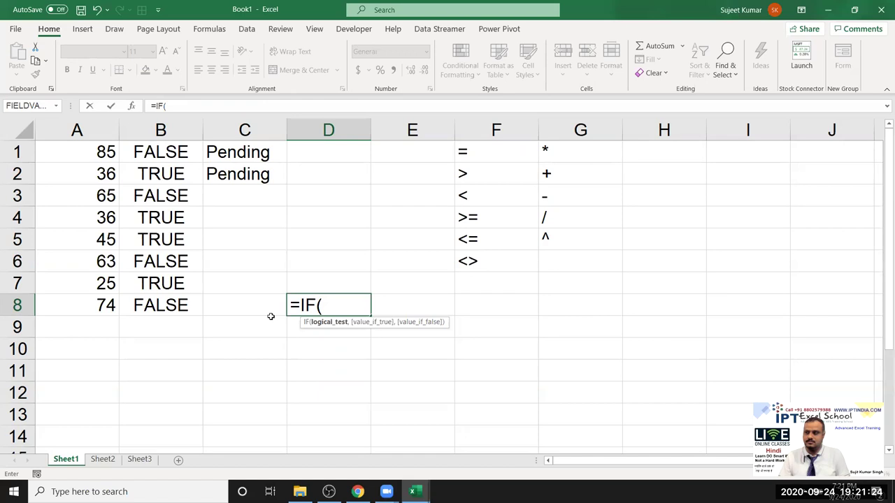
{"action": "key", "text": "Escape"}
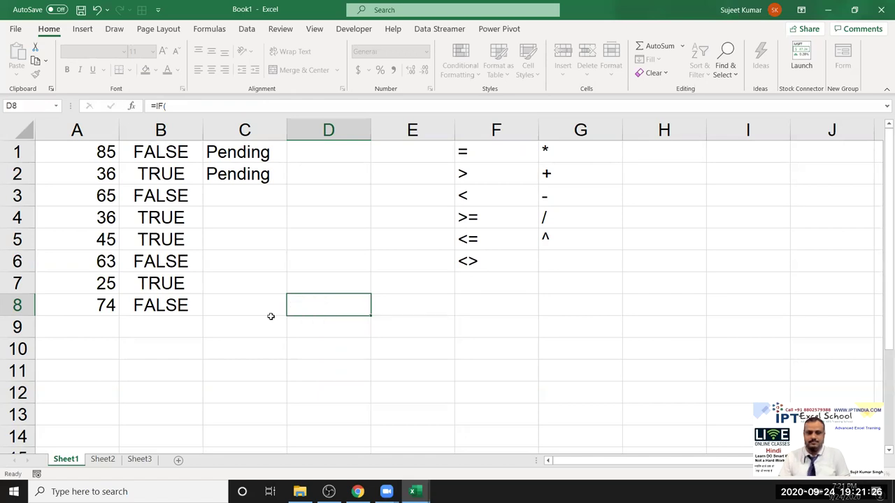
Type an unfinished =IF( in C4 and try to enter it, triggering the missing-parenthesis warning.
{"action": "left_click", "coordinate": [260, 177]}
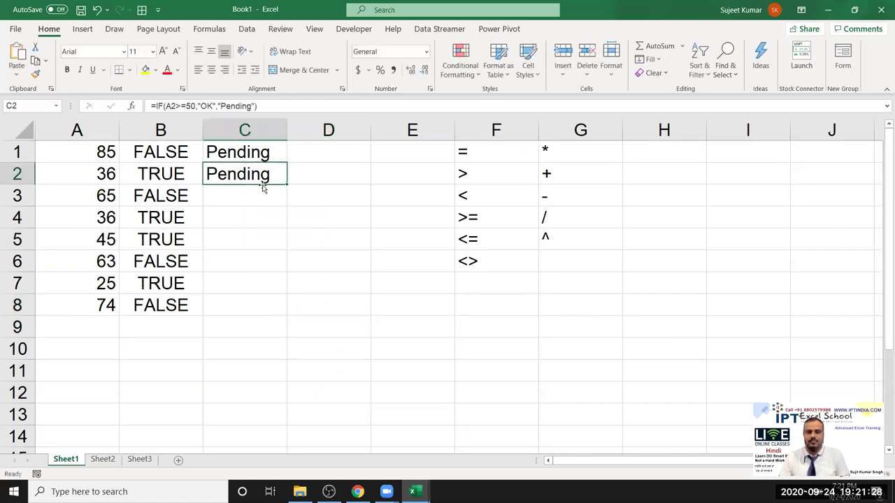
{"action": "left_click", "coordinate": [285, 220]}
{"action": "type", "text": "="}
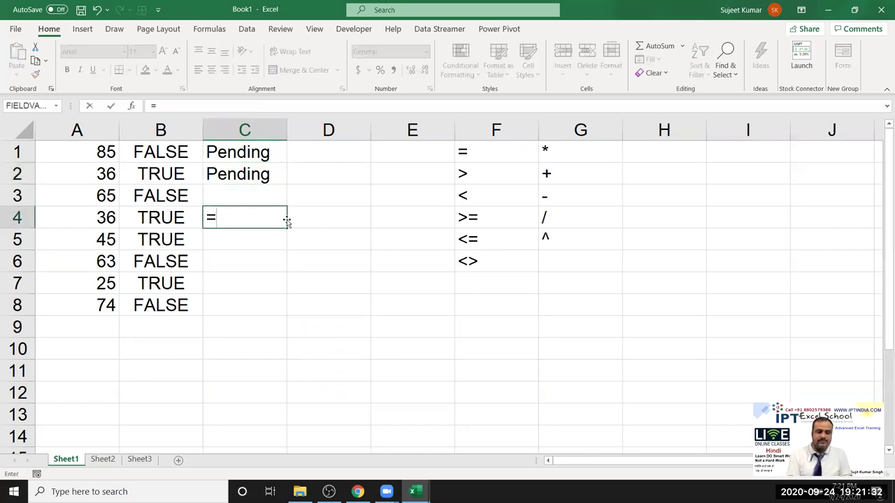
{"action": "type", "text": "if"}
{"action": "key", "text": "Tab"}
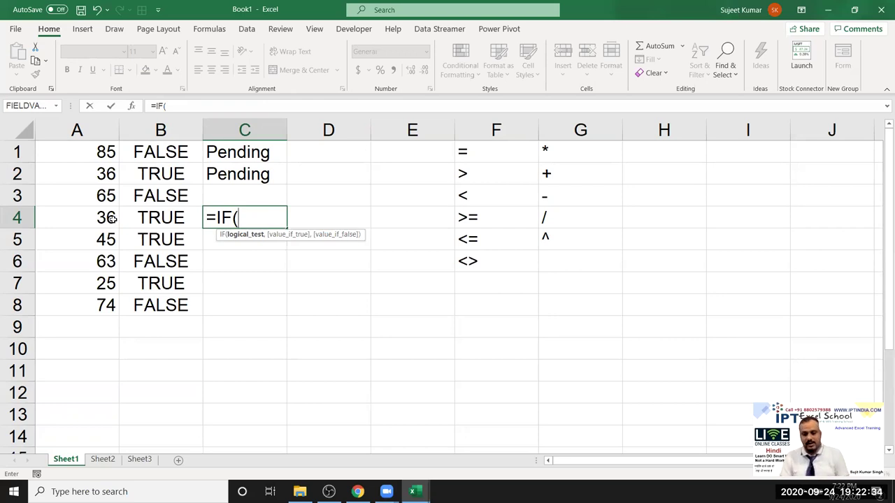
{"action": "key", "text": "Return"}
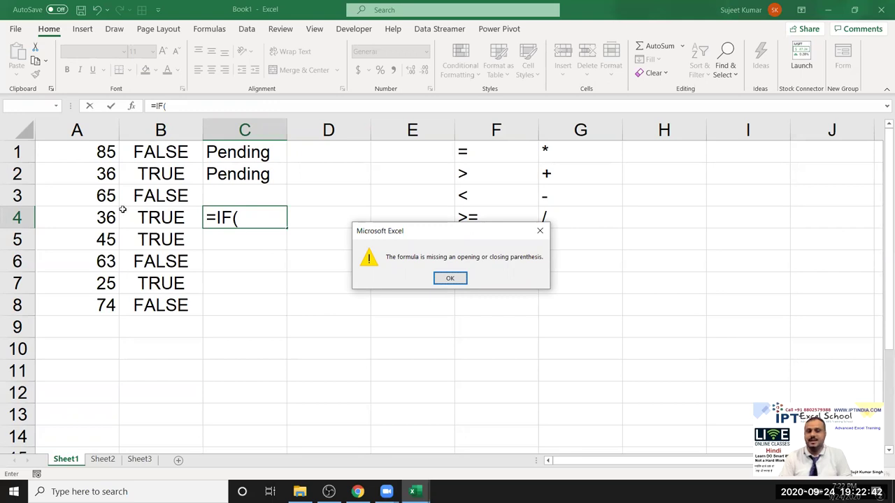
Dismiss the warning and complete C4 as =IF(B4,"OK") so it displays OK.
{"action": "key", "text": "Return"}
{"action": "key", "text": "End"}
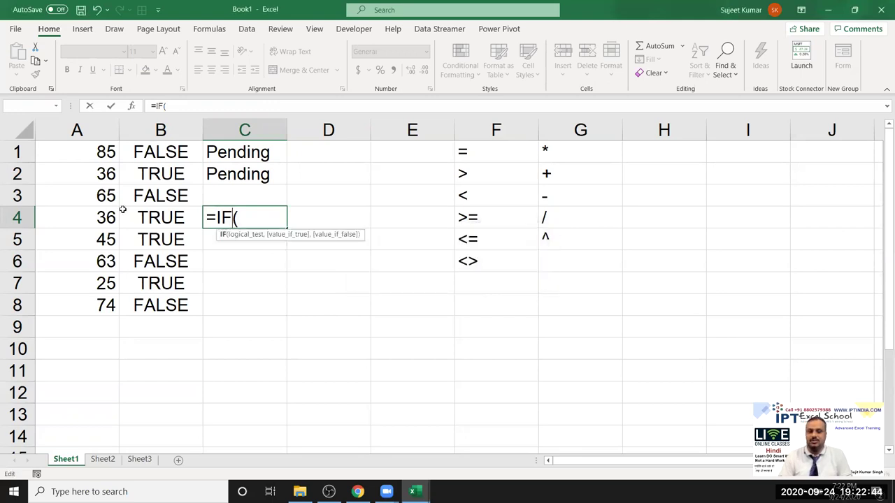
{"action": "left_click", "coordinate": [136, 223]}
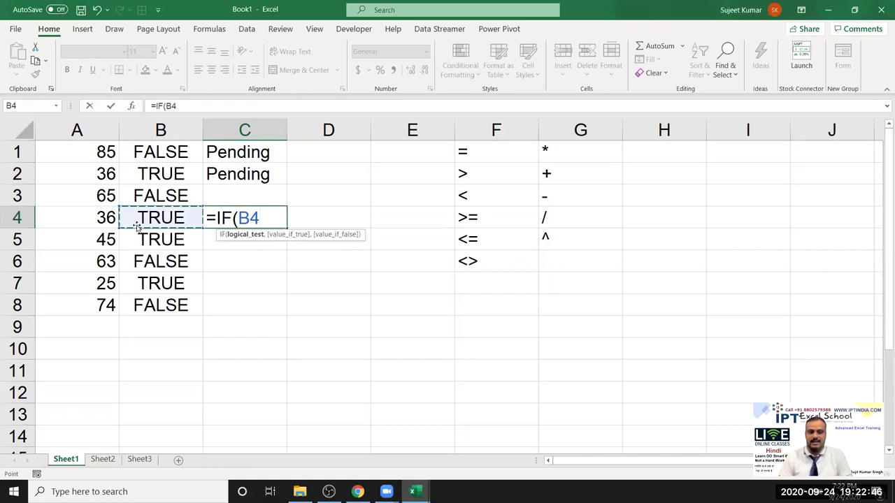
{"action": "type", "text": ","}
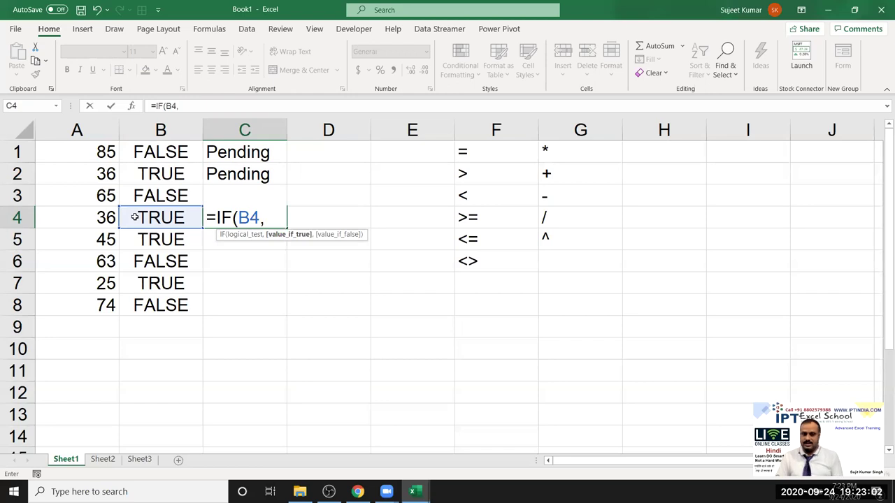
{"action": "key", "text": "Return"}
{"action": "key", "text": "Up"}
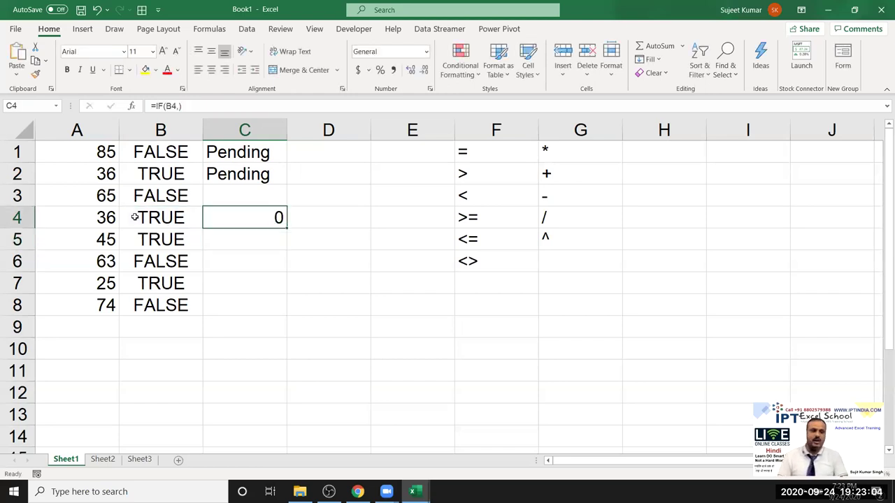
{"action": "double_click", "coordinate": [210, 220]}
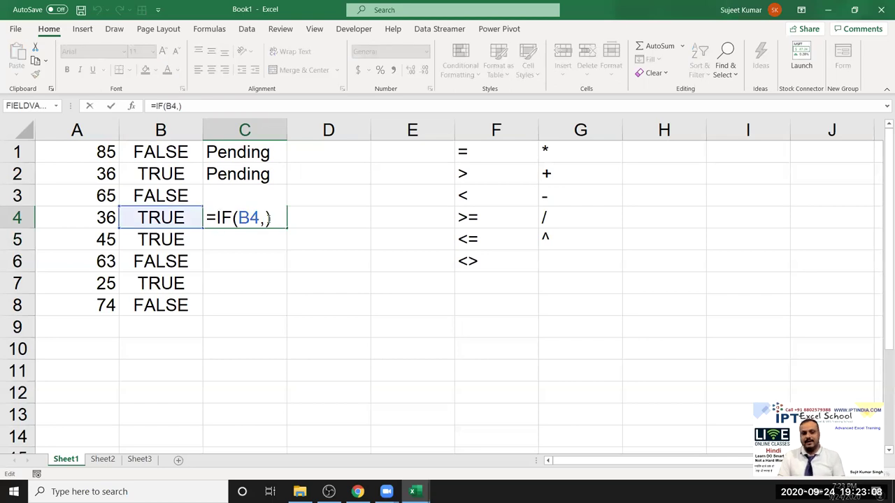
{"action": "type", "text": "\"OK\""}
{"action": "key", "text": "Return"}
{"action": "left_click", "coordinate": [280, 216]}
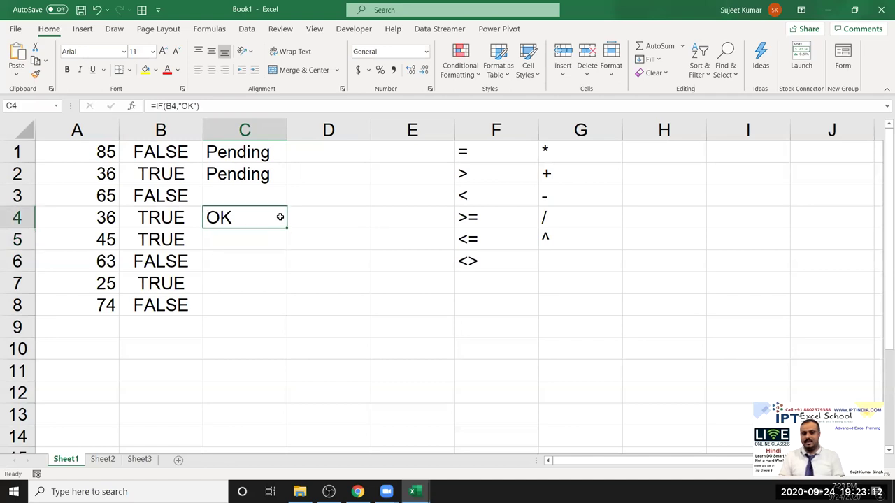
{"action": "left_click", "coordinate": [293, 253]}
{"action": "type", "text": "="}
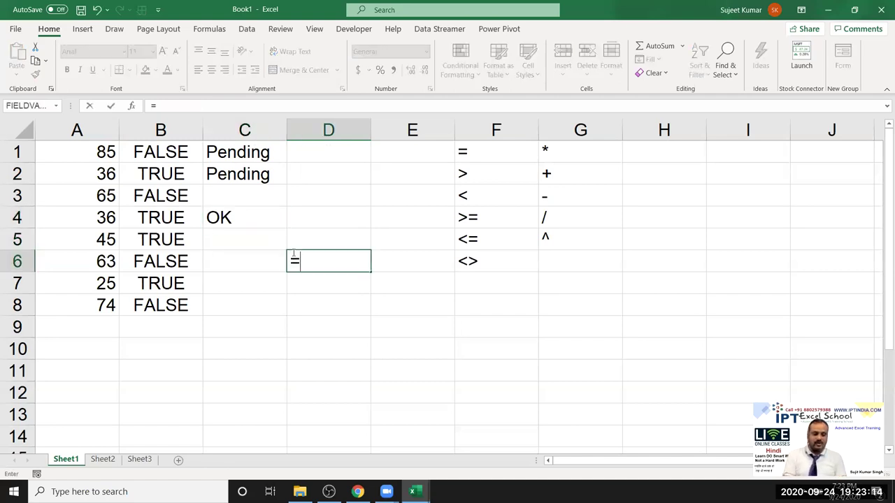
{"action": "type", "text": "vl"}
{"action": "key", "text": "Tab"}
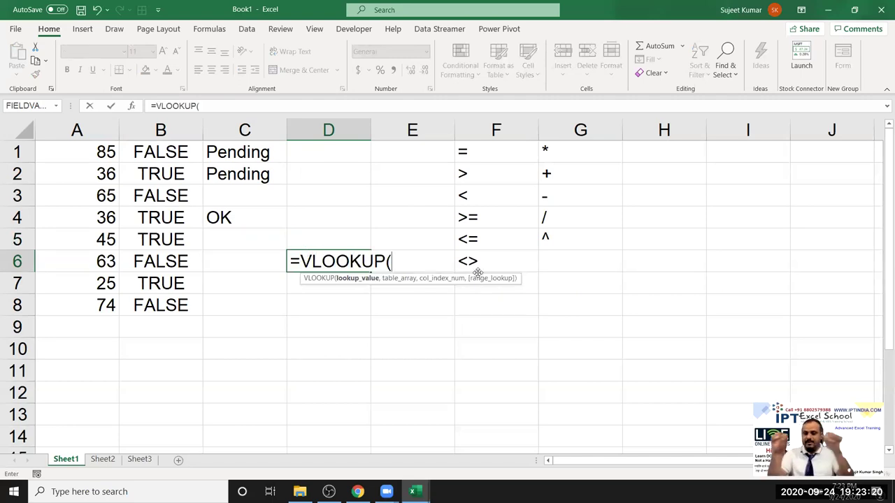
{"action": "key", "text": "Escape"}
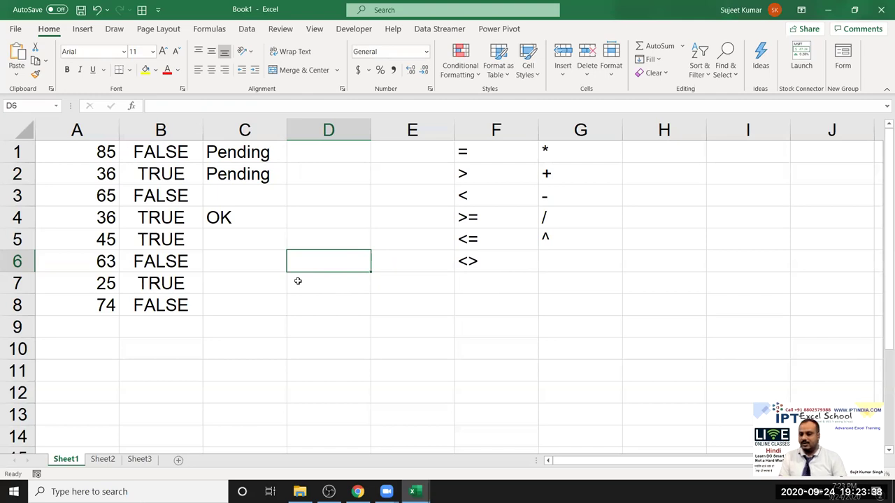
Select the TRUE/FALSE results in B1:B8, then enter 1 and 0 in C7:C8.
{"action": "left_click", "coordinate": [456, 297]}
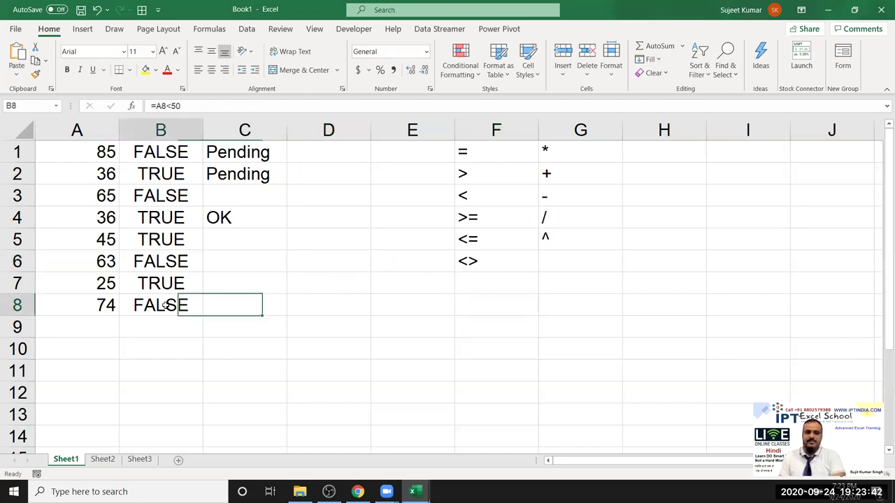
{"action": "left_click_drag", "start_coordinate": [167, 306], "coordinate": [186, 151]}
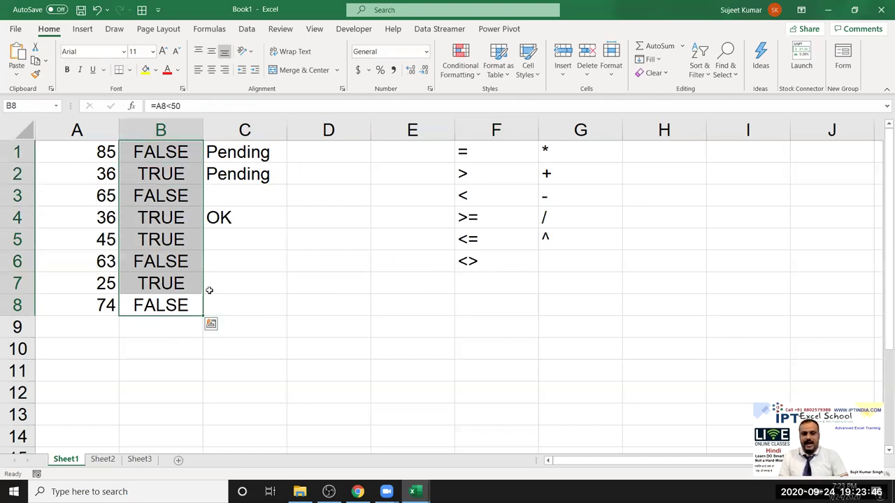
{"action": "left_click", "coordinate": [215, 282]}
{"action": "type", "text": "1"}
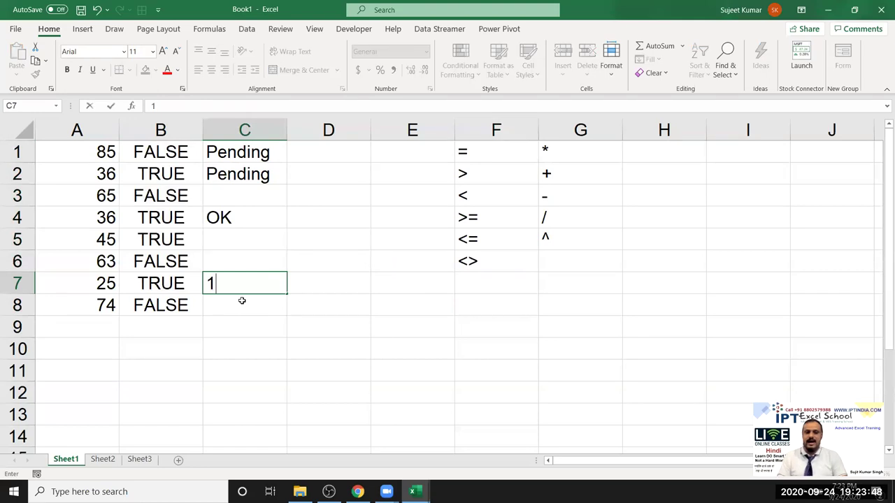
{"action": "key", "text": "Return"}
{"action": "type", "text": "0"}
{"action": "key", "text": "Return"}
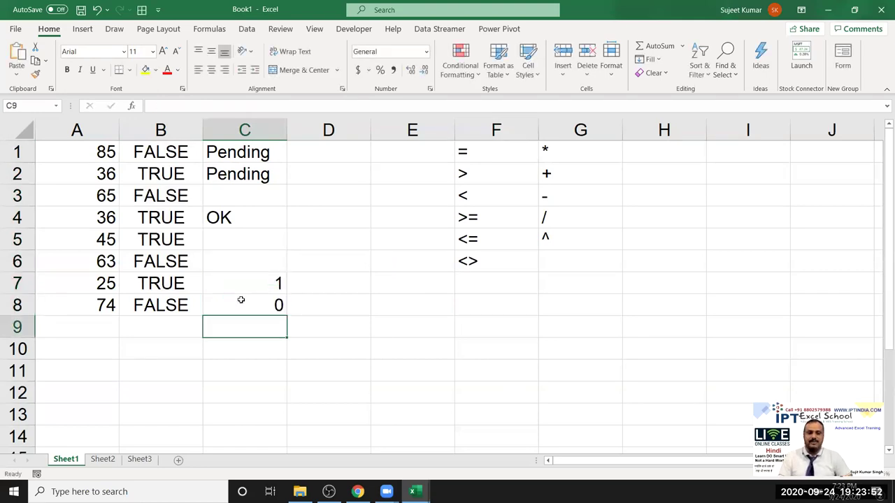
Enter TRUE and FALSE in C10:C11.
{"action": "left_click", "coordinate": [189, 331]}
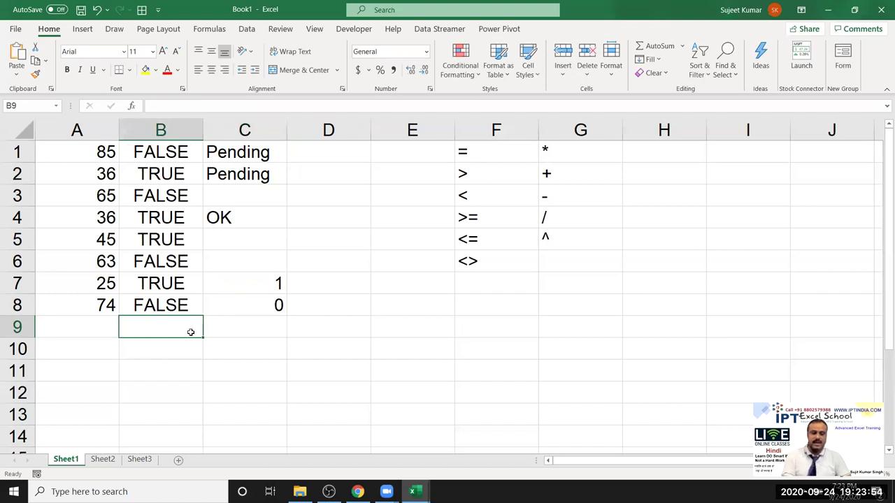
{"action": "type", "text": "="}
{"action": "key", "text": "Escape"}
{"action": "key", "text": "Right"}
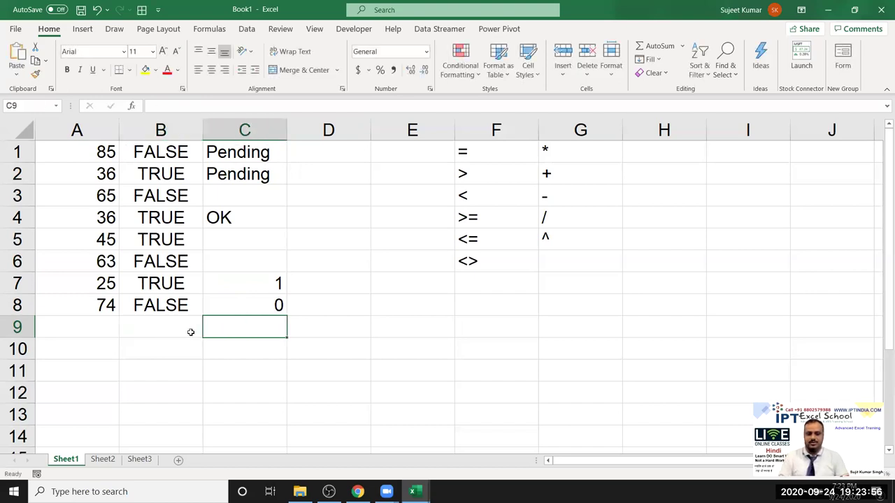
{"action": "key", "text": "Down"}
{"action": "type", "text": "tr"}
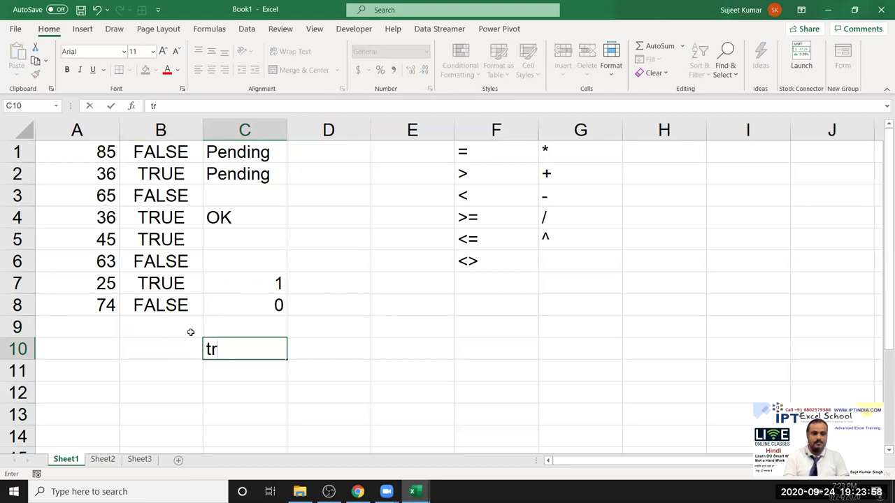
{"action": "type", "text": "ue"}
{"action": "key", "text": "Return"}
{"action": "type", "text": "false"}
{"action": "key", "text": "Return"}
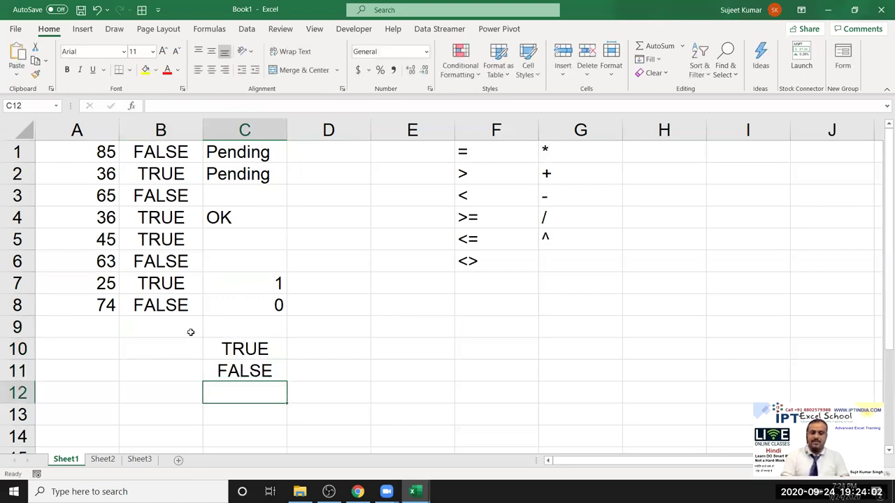
Sum the logical values with =C10+C11 in C12, briefly testing C11 as TRUE.
{"action": "type", "text": "="}
{"action": "key", "text": "Up"}
{"action": "key", "text": "Up"}
{"action": "type", "text": "+1"}
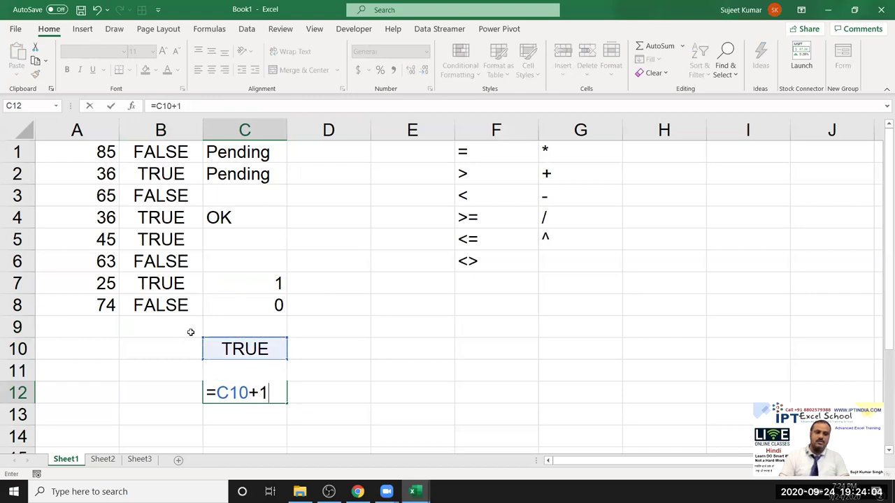
{"action": "key", "text": "Return"}
{"action": "key", "text": "Up"}
{"action": "key", "text": "F2"}
{"action": "key", "text": "BackSpace"}
{"action": "key", "text": "BackSpace"}
{"action": "key", "text": "BackSpace"}
{"action": "key", "text": "Up"}
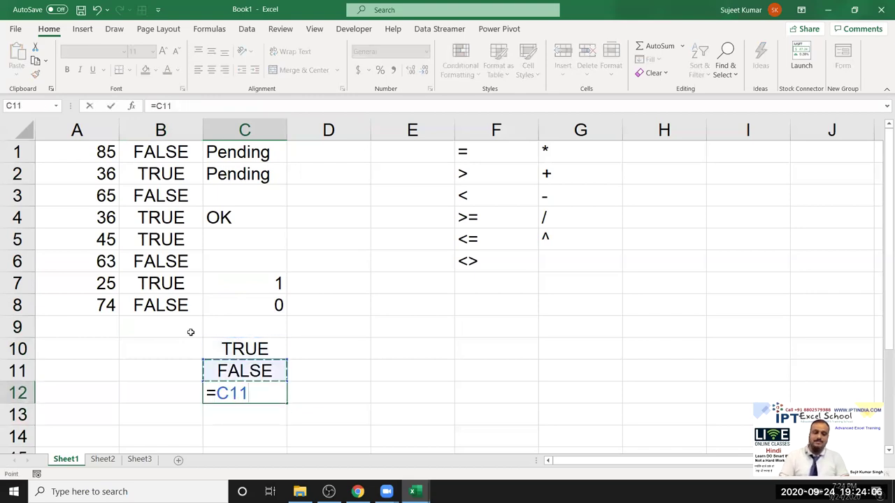
{"action": "key", "text": "Up"}
{"action": "type", "text": "+"}
{"action": "key", "text": "Up"}
{"action": "key", "text": "Return"}
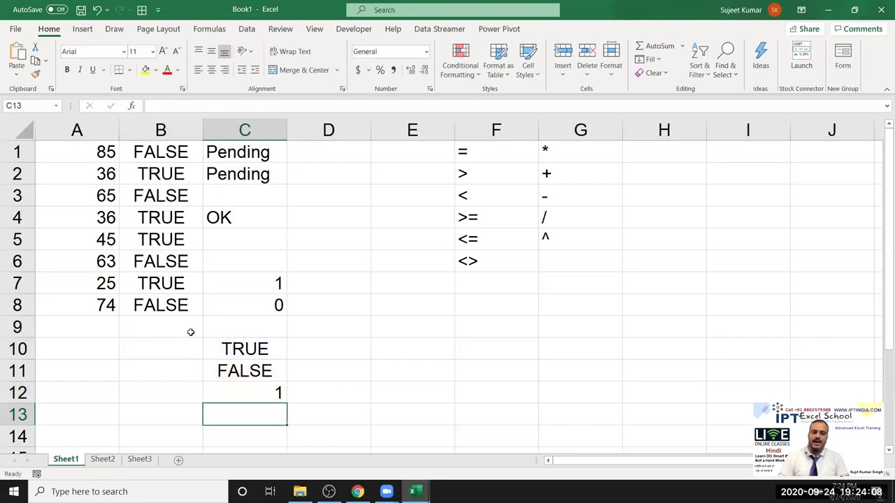
{"action": "key", "text": "Up"}
{"action": "key", "text": "Up"}
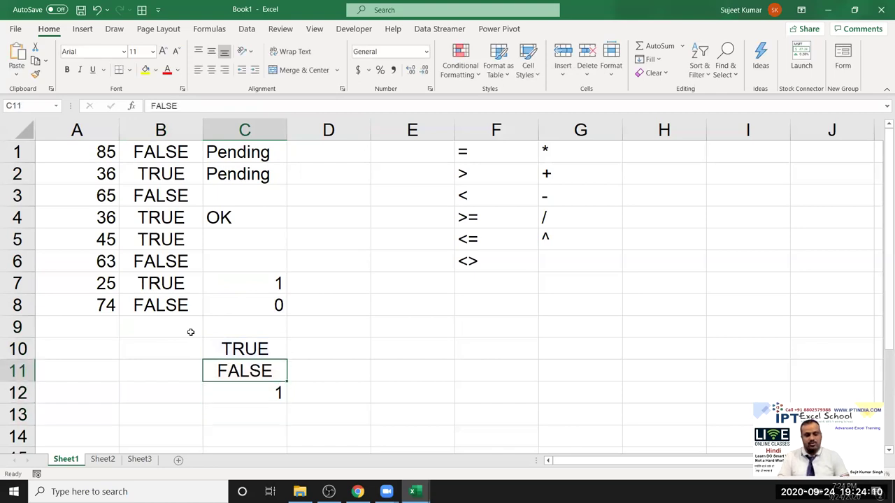
{"action": "type", "text": "TRUE"}
{"action": "key", "text": "ctrl+Return"}
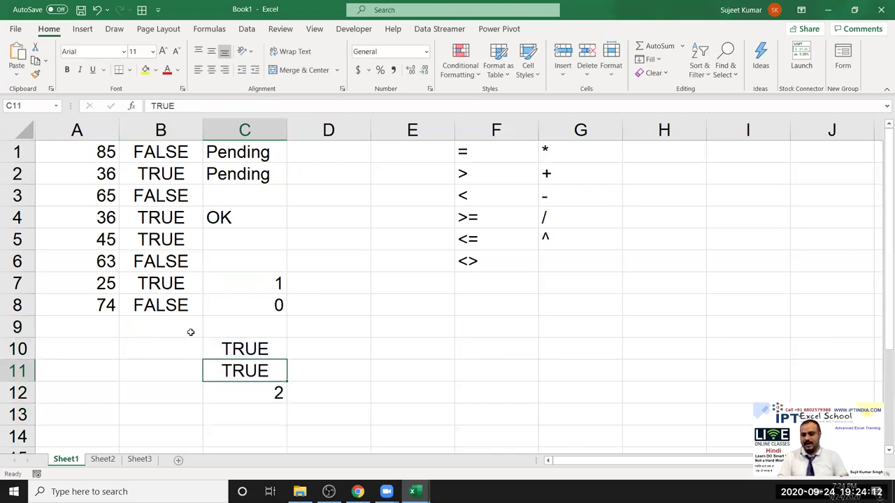
{"action": "key", "text": "ctrl+z"}
Enter 1 and 0 in D10:D11 beside the TRUE and FALSE values.
{"action": "key", "text": "Right"}
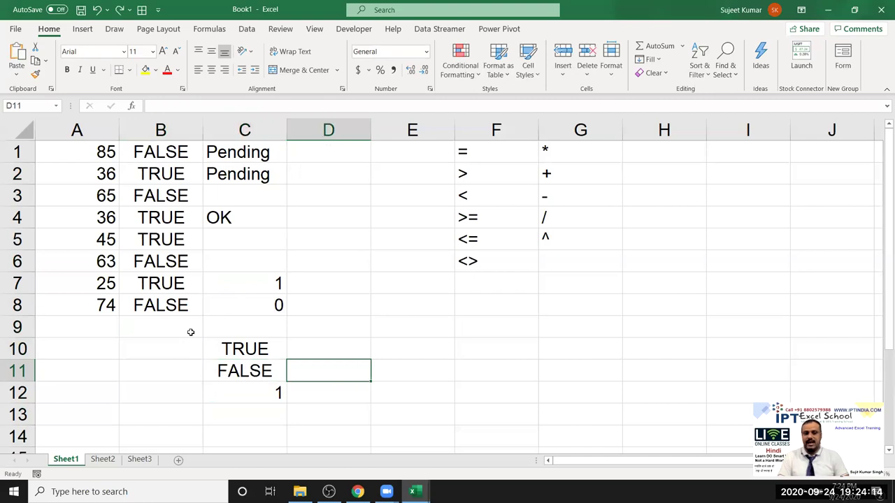
{"action": "key", "text": "Up"}
{"action": "type", "text": "1"}
{"action": "key", "text": "Return"}
{"action": "type", "text": "0"}
{"action": "key", "text": "Up"}
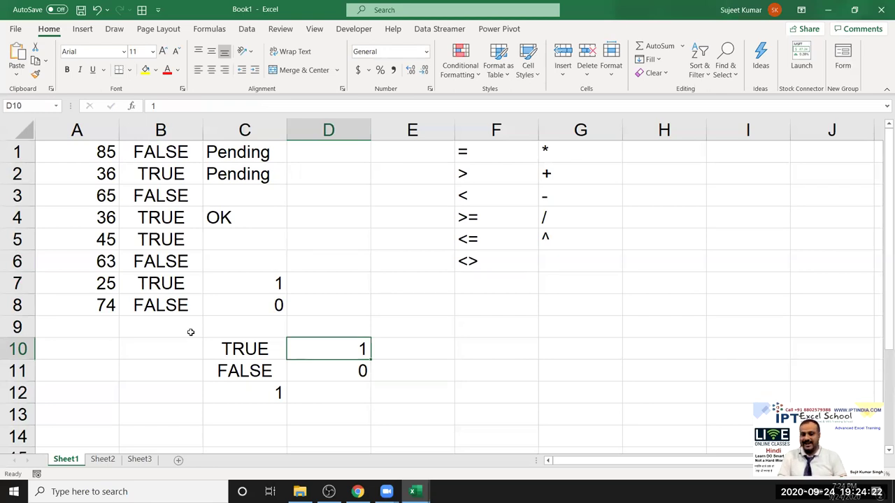
{"action": "key", "text": "Down"}
{"action": "key", "text": "Up"}
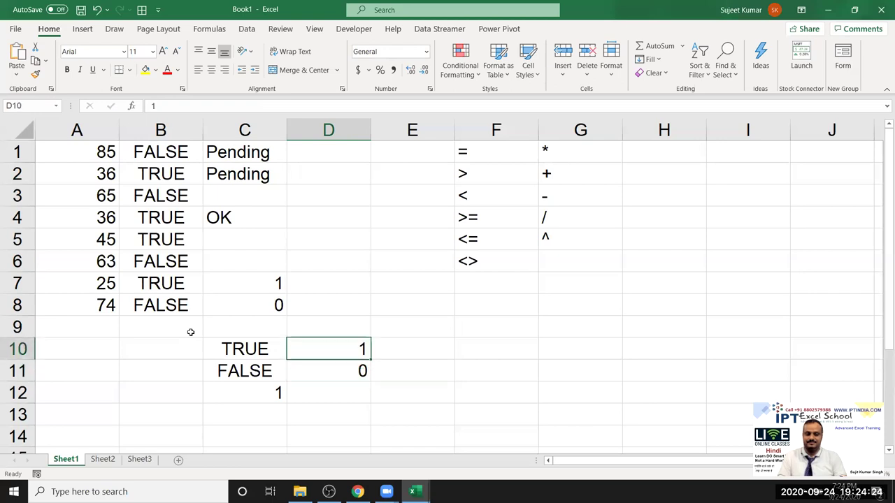
On Sheet2, enter the Name header in A1 and fill column A with the name list.
{"action": "left_click", "coordinate": [105, 464]}
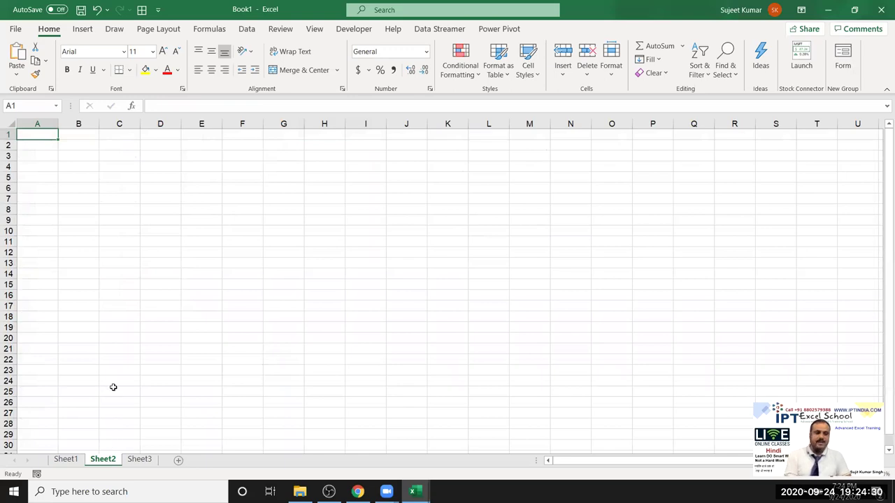
{"action": "type", "text": "Name"}
{"action": "key", "text": "Return"}
{"action": "type", "text": "Puja"}
{"action": "left_click", "coordinate": [65, 220]}
{"action": "left_click", "coordinate": [42, 146]}
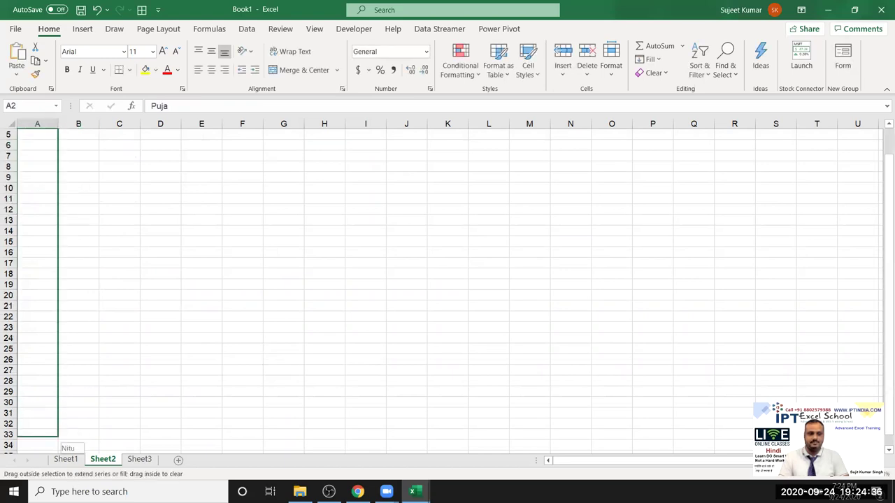
{"action": "left_click_drag", "start_coordinate": [58, 159], "coordinate": [60, 451]}
Custom-sort the name list A to Z with My data has headers ticked.
{"action": "key", "text": "ctrl+Home"}
{"action": "key", "text": "Down"}
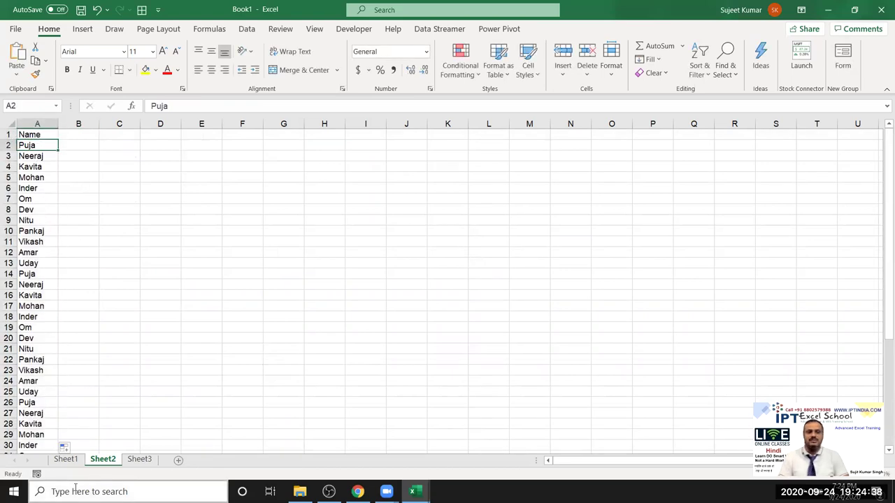
{"action": "key", "text": "Up"}
{"action": "key", "text": "ctrl+shift+Down"}
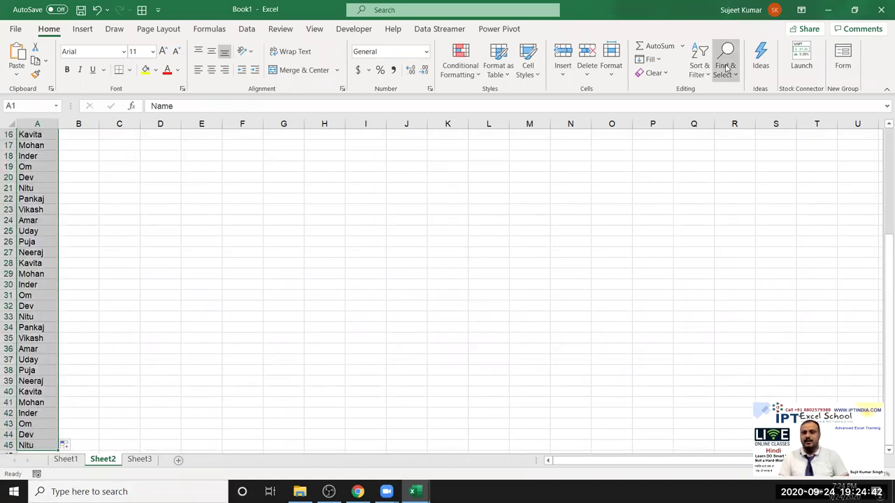
{"action": "left_click", "coordinate": [699, 66]}
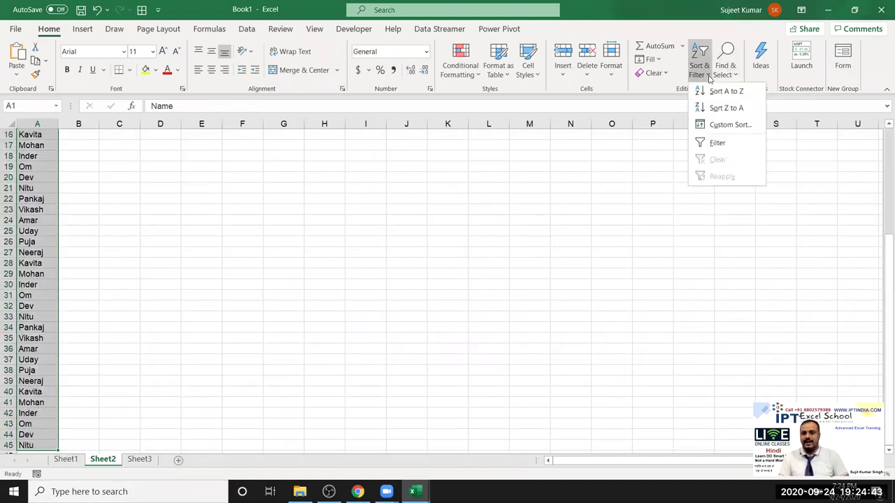
{"action": "left_click", "coordinate": [722, 126]}
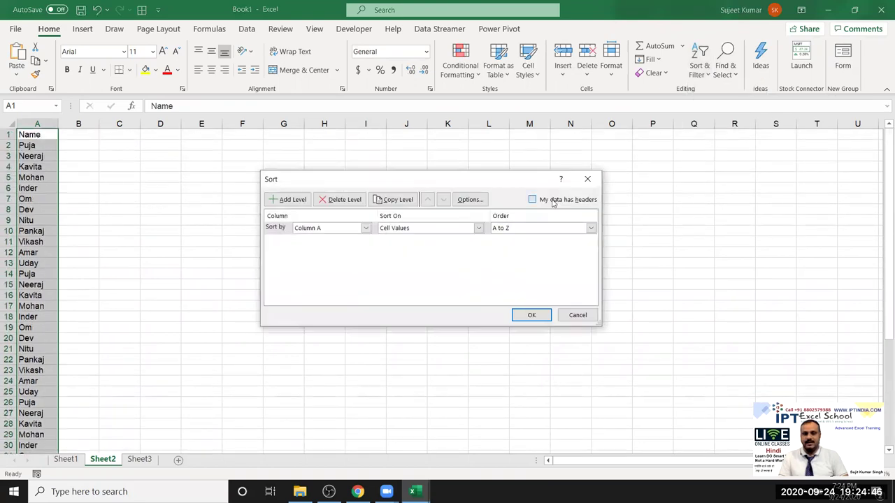
{"action": "left_click", "coordinate": [552, 202]}
{"action": "left_click", "coordinate": [531, 315]}
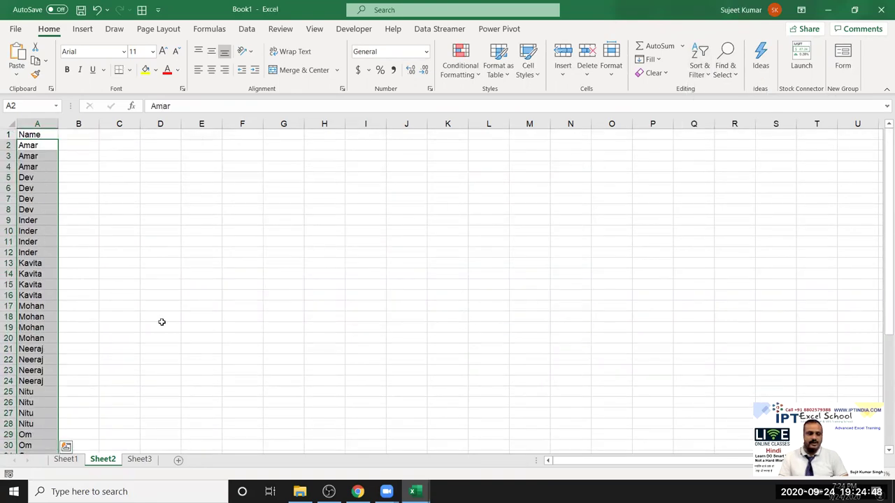
Select the first name's three repeated cells, A2:A4.
{"action": "left_click", "coordinate": [33, 144]}
{"action": "left_click_drag", "start_coordinate": [32, 142], "coordinate": [32, 166]}
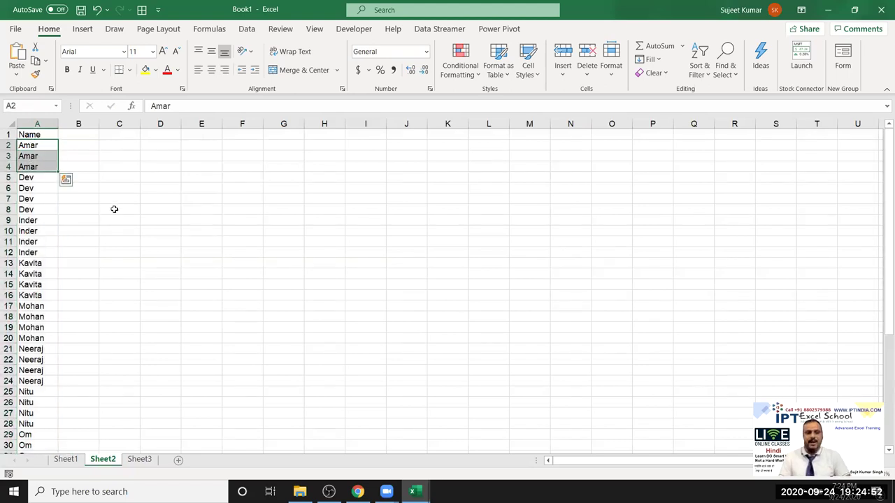
{"action": "scroll", "coordinate": [113, 209], "scroll_direction": "up", "scroll_amount": 6, "text": "ctrl"}
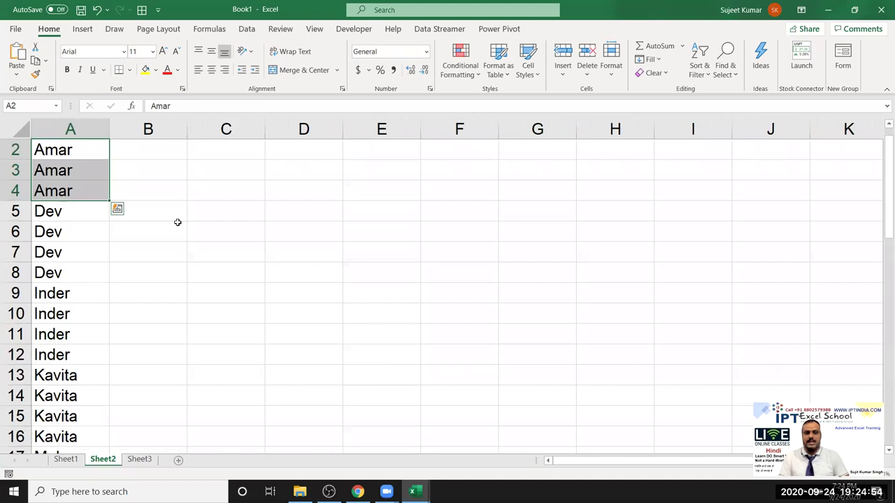
{"action": "scroll", "coordinate": [178, 223], "scroll_direction": "up", "scroll_amount": 2, "text": "ctrl"}
{"action": "scroll", "coordinate": [178, 222], "scroll_direction": "up", "scroll_amount": 1}
{"action": "left_click", "coordinate": [177, 186]}
{"action": "type", "text": "1"}
{"action": "key", "text": "Return"}
{"action": "type", "text": "2"}
{"action": "key", "text": "Return"}
{"action": "type", "text": "3"}
{"action": "key", "text": "Return"}
{"action": "type", "text": "1 2 3 4"}
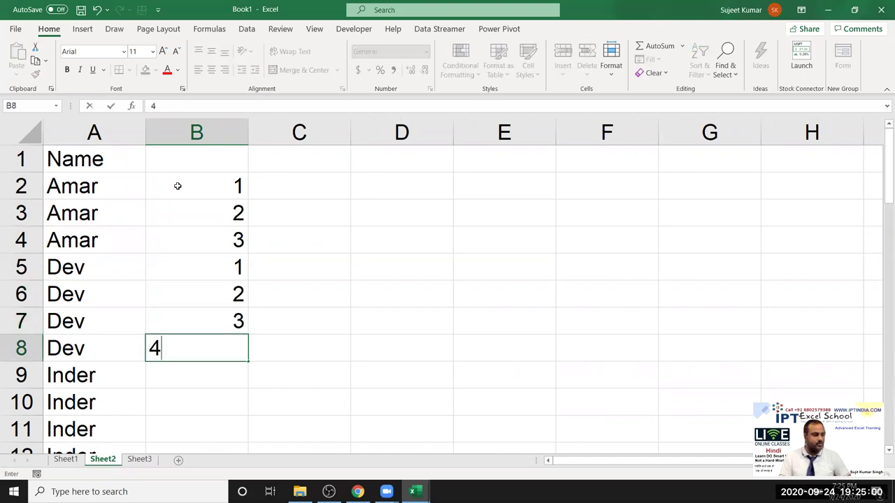
{"action": "key", "text": "Return"}
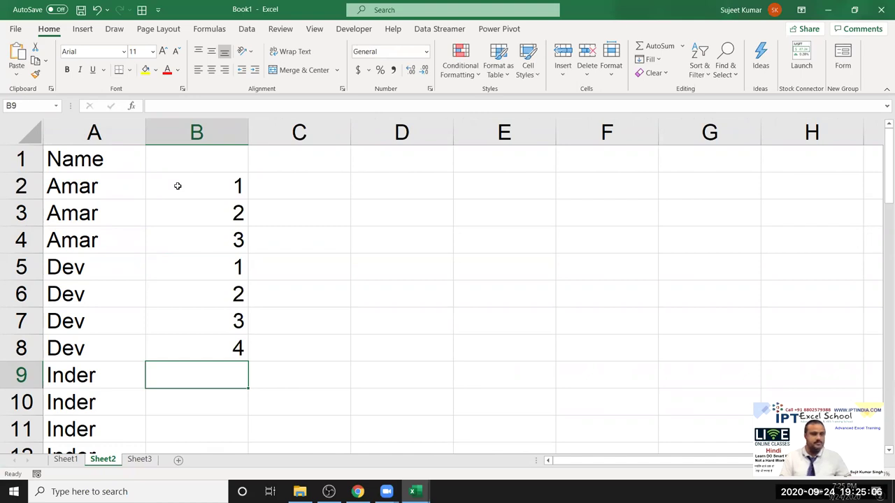
{"action": "key", "text": "Up"}
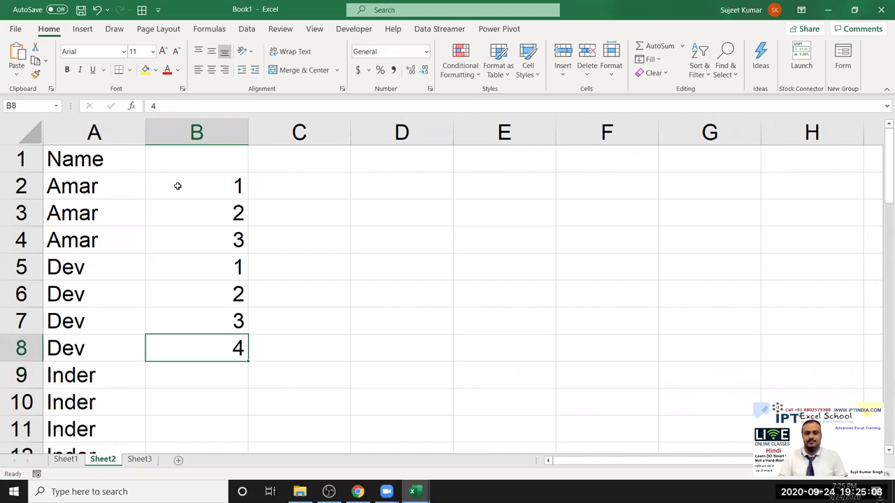
{"action": "key", "text": "ctrl+shift+Up"}
{"action": "key", "text": "Delete"}
{"action": "key", "text": "Up"}
{"action": "key", "text": "Up"}
{"action": "key", "text": "ctrl+Up"}
{"action": "key", "text": "Down"}
{"action": "type", "text": "=if"}
Enter =IF(A2=A1,B1+1,1) in B2.
{"action": "key", "text": "Tab"}
{"action": "left_click", "coordinate": [91, 187]}
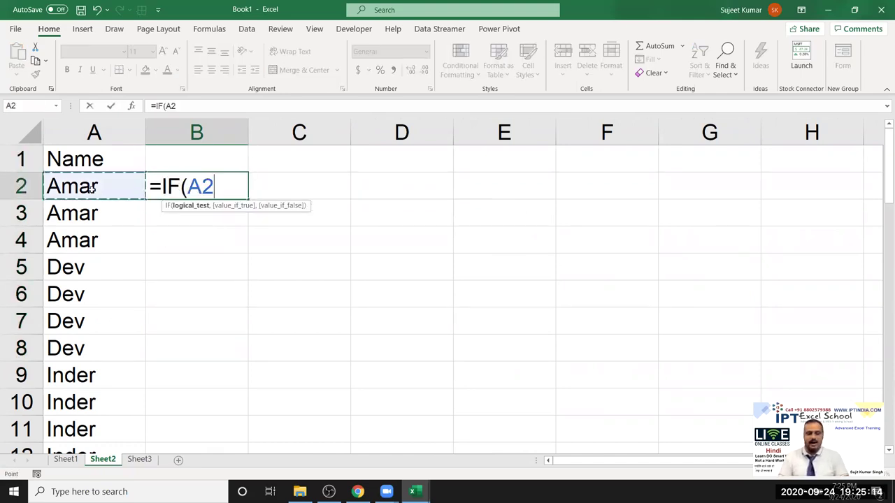
{"action": "type", "text": "="}
{"action": "left_click", "coordinate": [70, 165]}
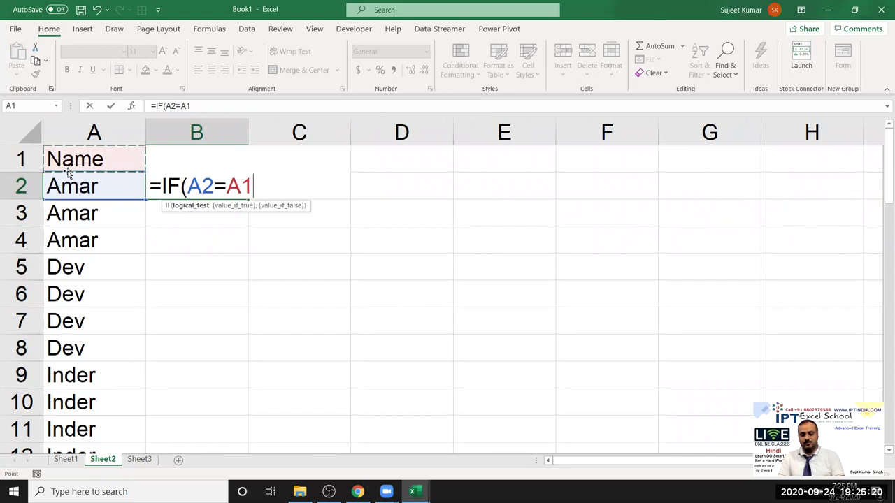
{"action": "type", "text": ","}
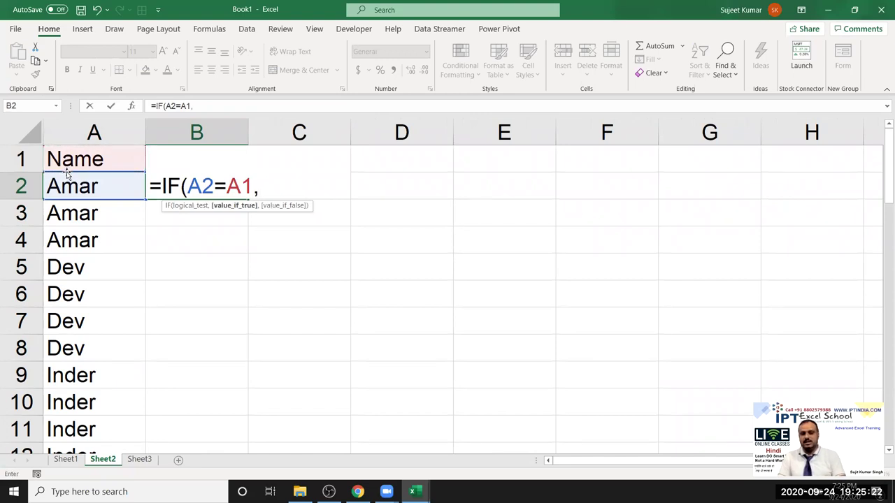
{"action": "key", "text": "Up"}
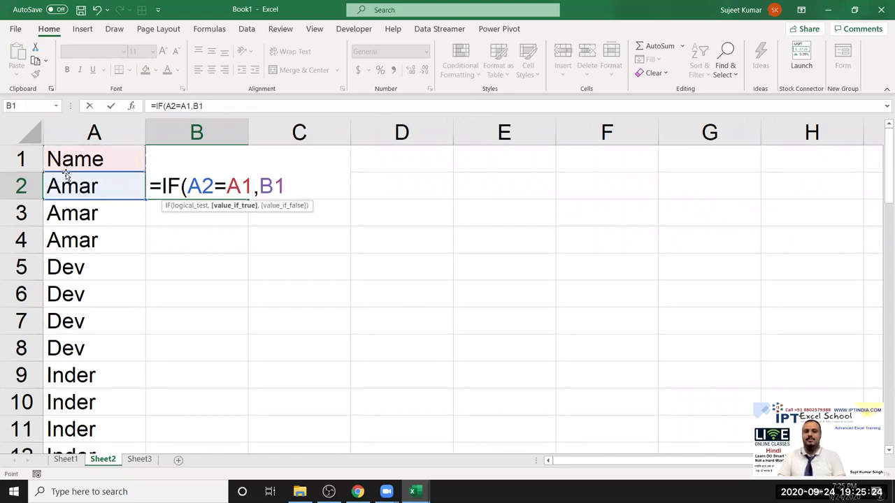
{"action": "type", "text": "+1,1"}
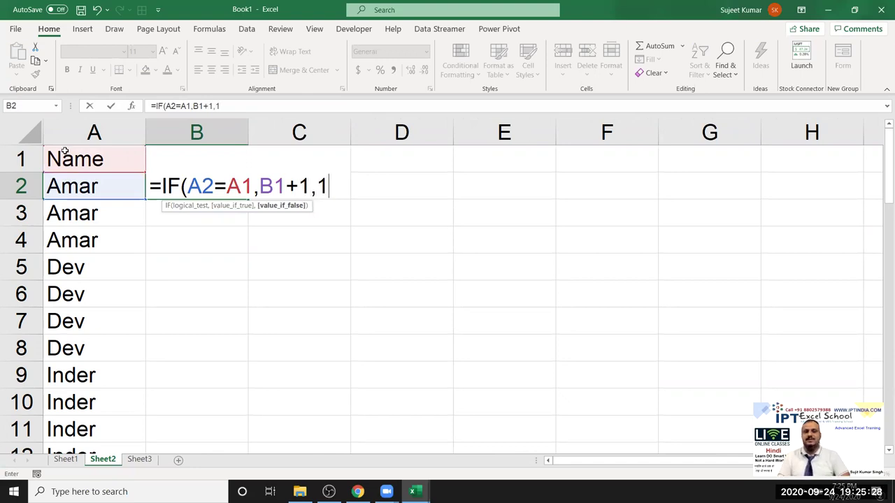
{"action": "key", "text": "Return"}
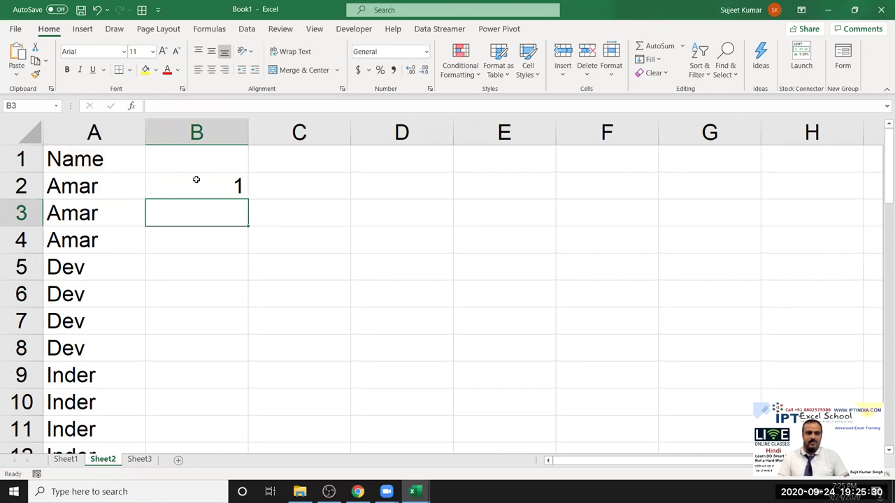
Copy B2's formula down the name list and review its A2=A1 and +1 parts.
{"action": "left_click", "coordinate": [239, 187]}
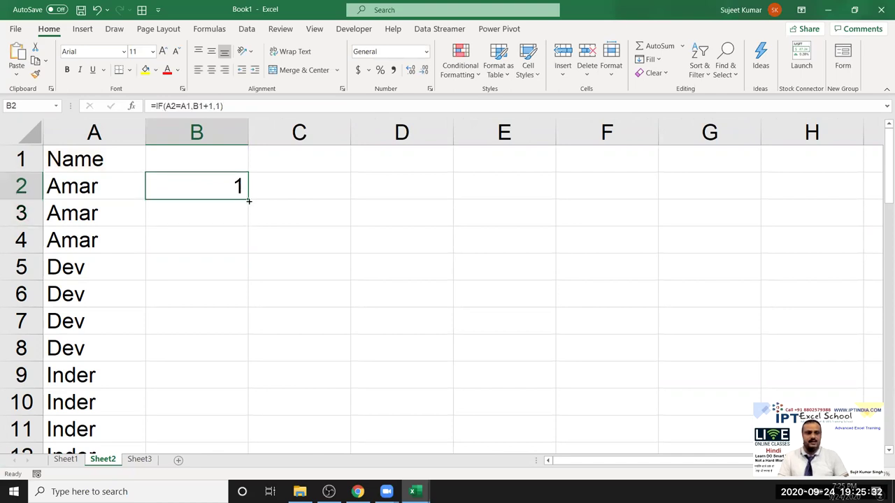
{"action": "double_click", "coordinate": [248, 199]}
{"action": "double_click", "coordinate": [199, 188]}
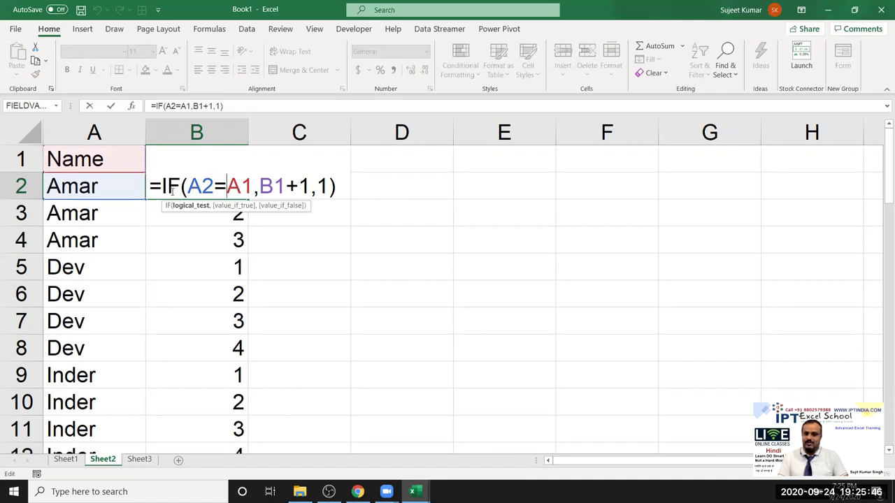
{"action": "left_click", "coordinate": [306, 185]}
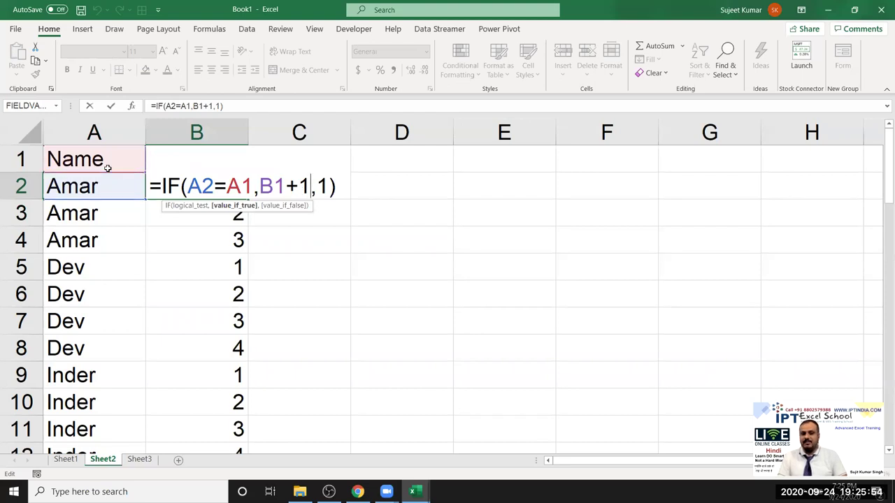
{"action": "left_click_drag", "start_coordinate": [252, 185], "coordinate": [189, 185]}
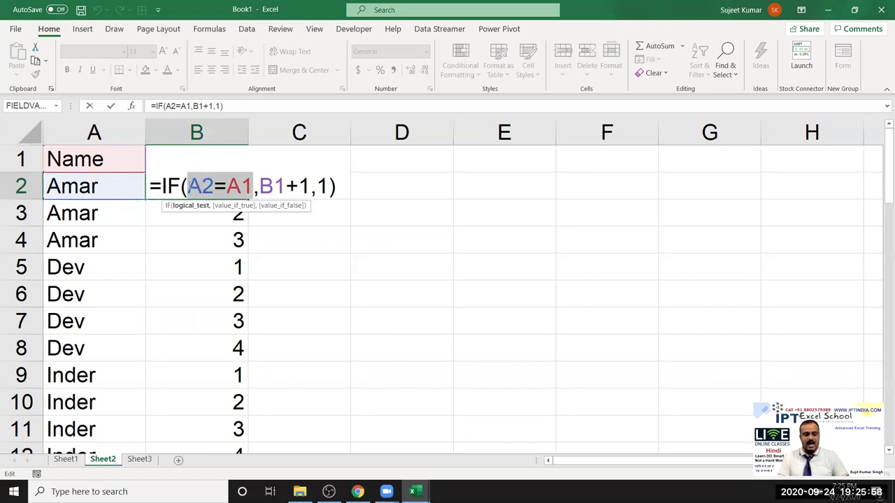
{"action": "key", "text": "Escape"}
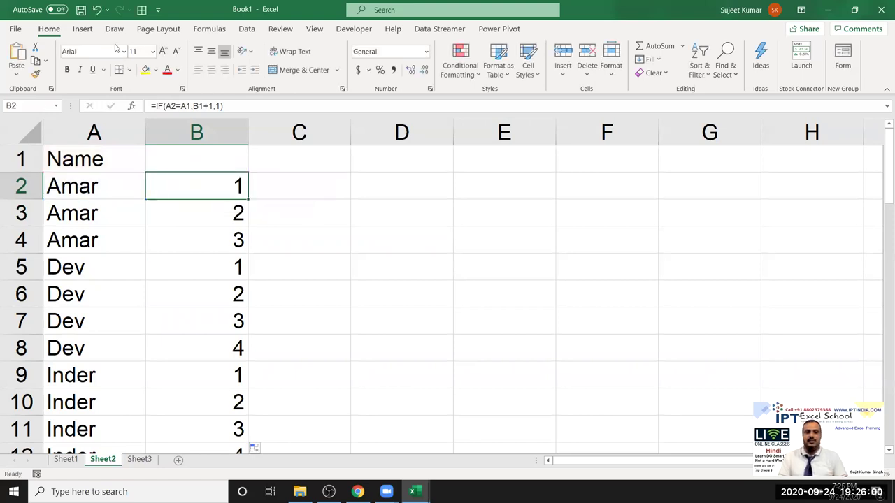
{"action": "left_click", "coordinate": [82, 29]}
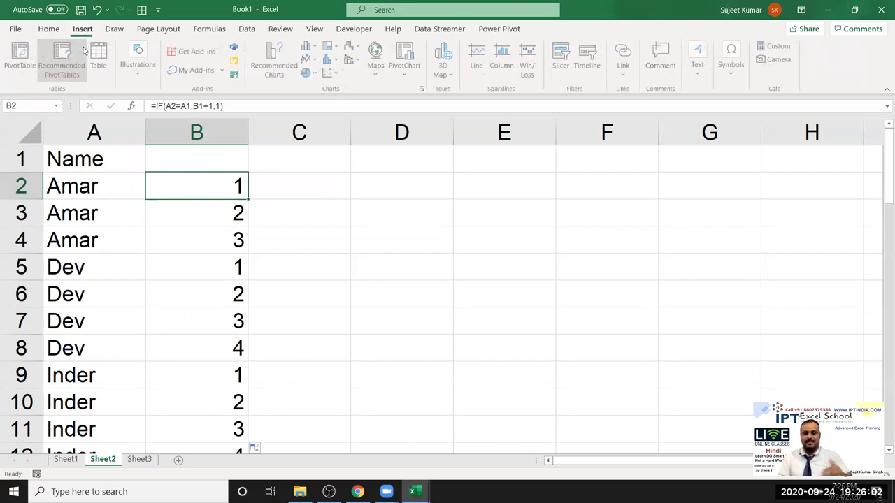
Evaluate B2's formula stepwise: the name-vs-"Name" test gives FALSE, result 1.
{"action": "left_click", "coordinate": [209, 29]}
{"action": "left_click", "coordinate": [545, 77]}
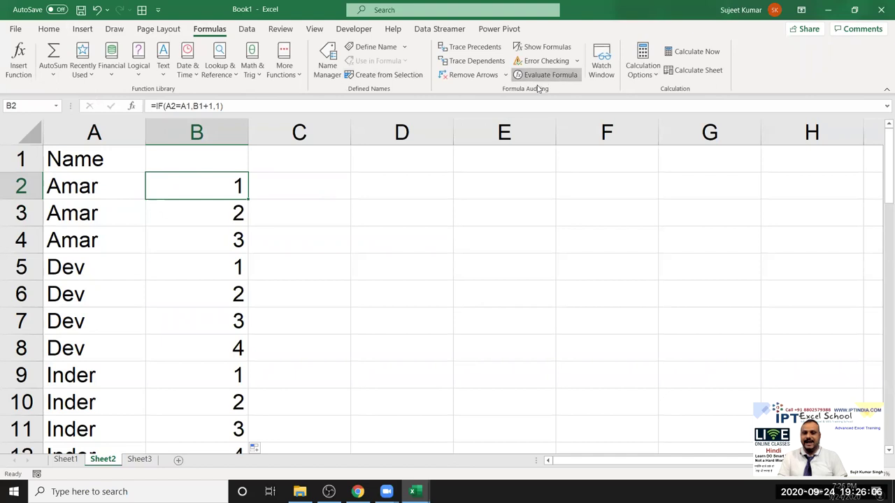
{"action": "left_click_drag", "start_coordinate": [378, 170], "coordinate": [399, 178]}
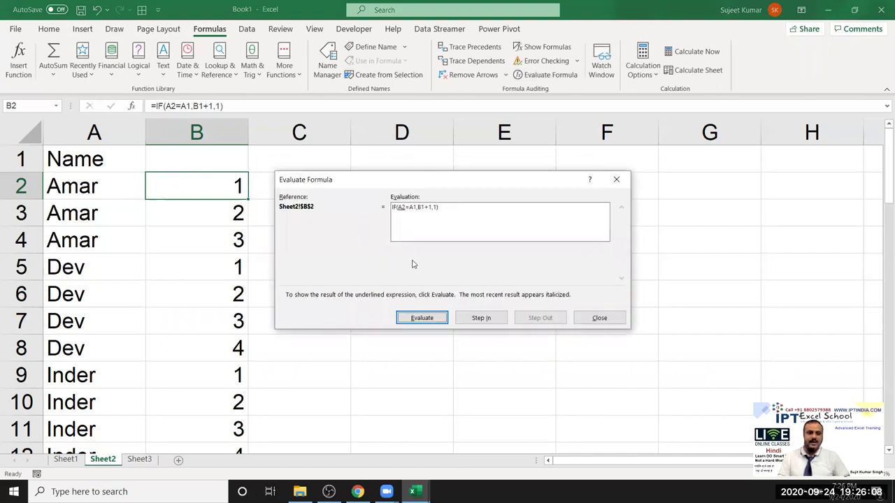
{"action": "left_click", "coordinate": [424, 318]}
{"action": "left_click", "coordinate": [426, 320]}
{"action": "left_click", "coordinate": [425, 320]}
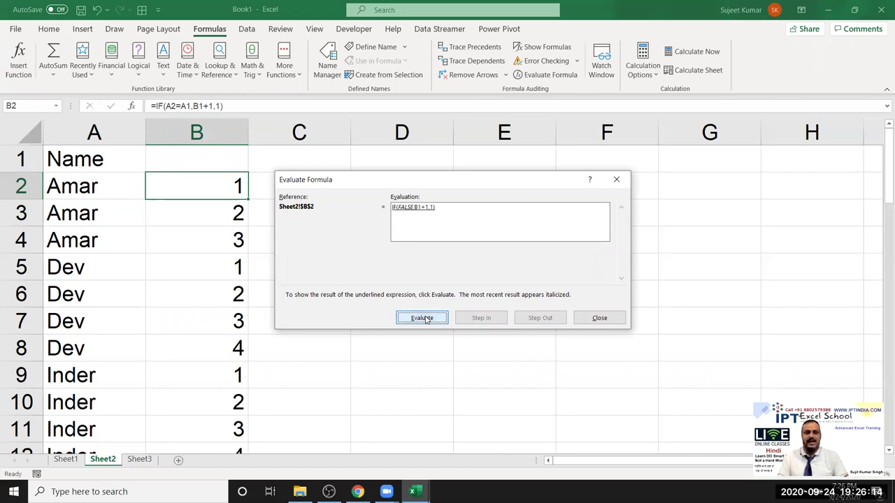
{"action": "left_click", "coordinate": [426, 321]}
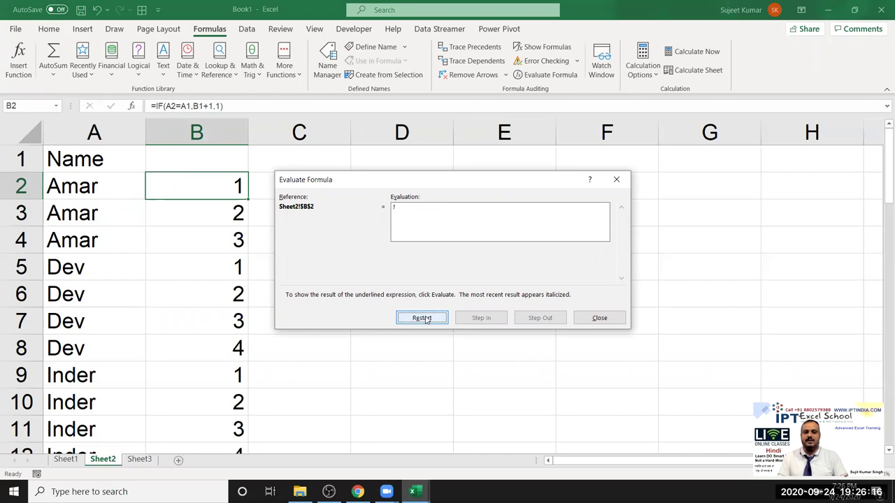
{"action": "left_click", "coordinate": [596, 318]}
{"action": "left_click", "coordinate": [225, 212]}
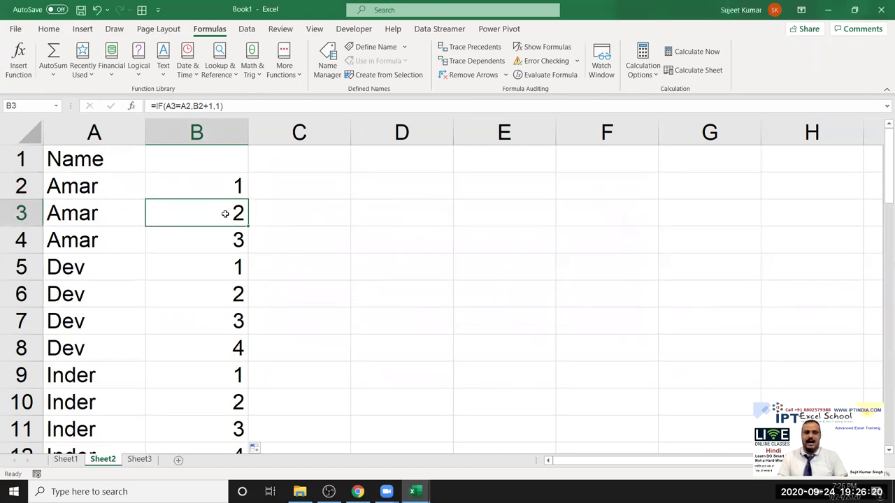
{"action": "left_click", "coordinate": [230, 189]}
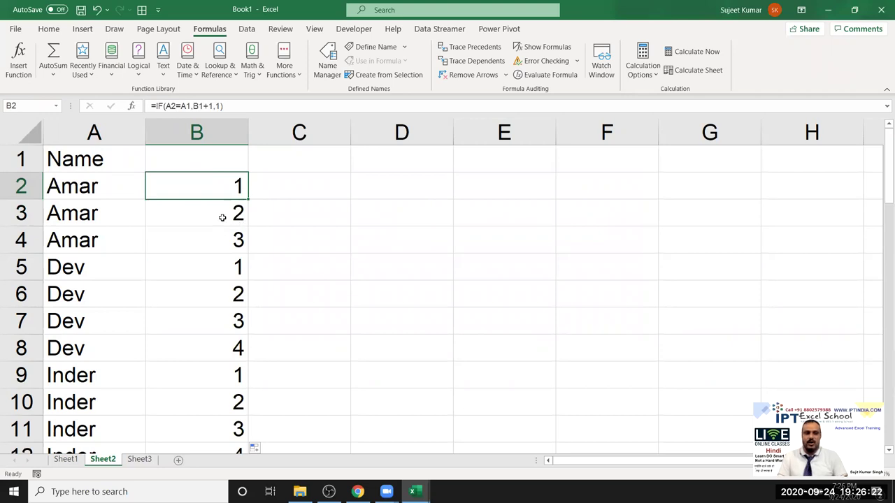
{"action": "left_click", "coordinate": [217, 214]}
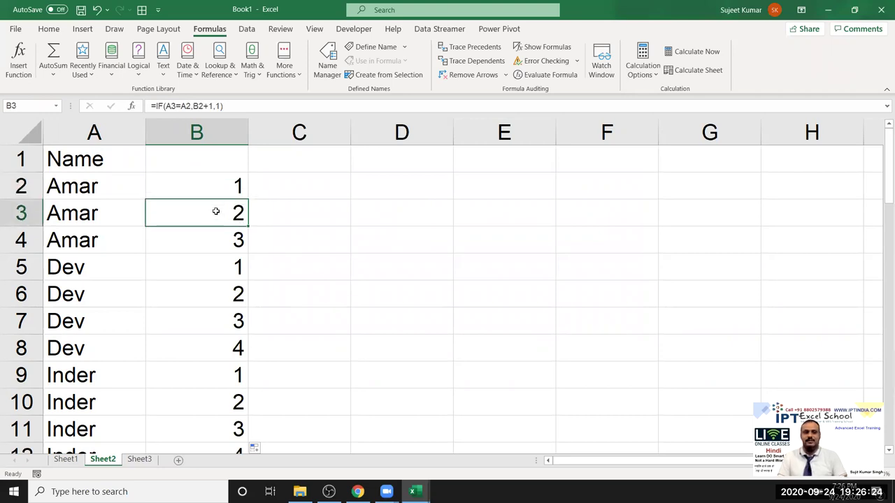
{"action": "double_click", "coordinate": [216, 211]}
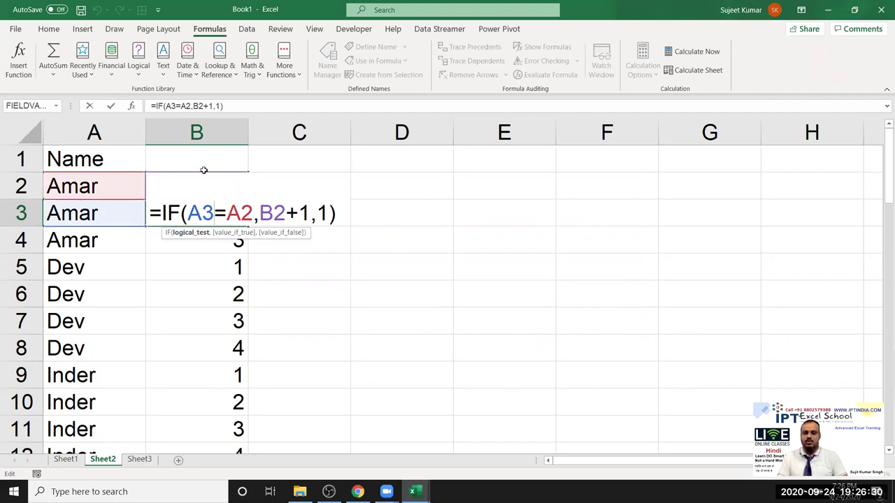
{"action": "key", "text": "Return"}
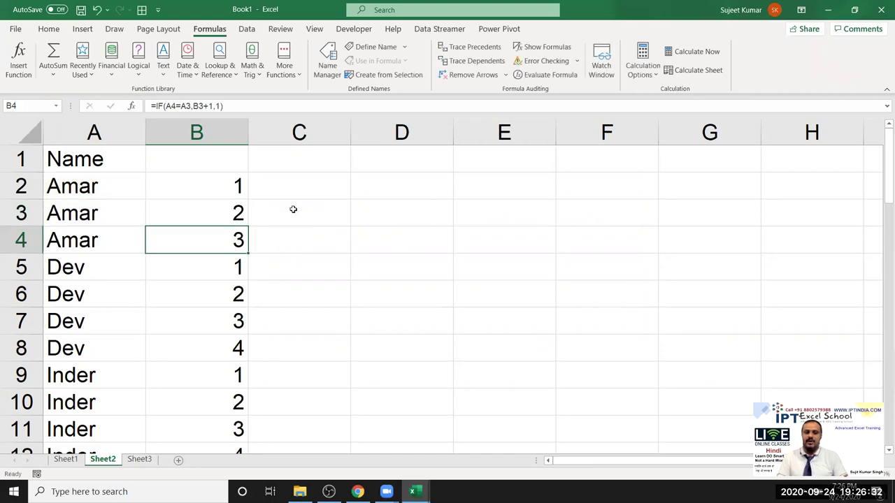
{"action": "key", "text": "Up"}
{"action": "key", "text": "Down"}
{"action": "key", "text": "Down"}
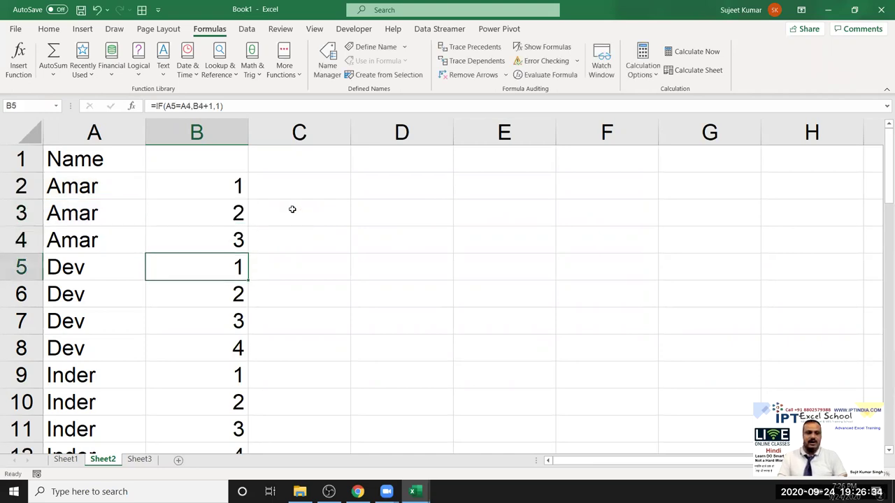
{"action": "double_click", "coordinate": [177, 257]}
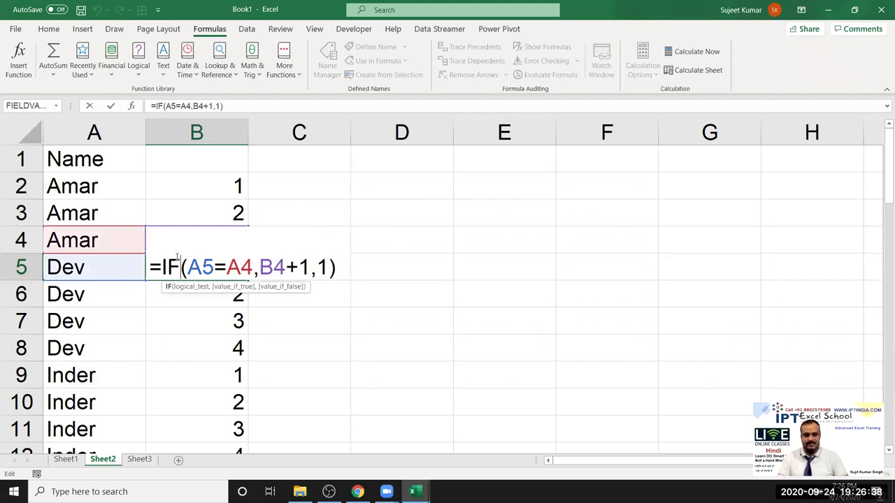
{"action": "key", "text": "Return"}
{"action": "scroll", "coordinate": [230, 315], "scroll_direction": "down", "scroll_amount": 4}
{"action": "scroll", "coordinate": [230, 316], "scroll_direction": "down", "scroll_amount": 6}
{"action": "scroll", "coordinate": [232, 319], "scroll_direction": "down", "scroll_amount": 4}
{"action": "scroll", "coordinate": [232, 321], "scroll_direction": "up", "scroll_amount": 3}
{"action": "scroll", "coordinate": [229, 325], "scroll_direction": "up", "scroll_amount": 5}
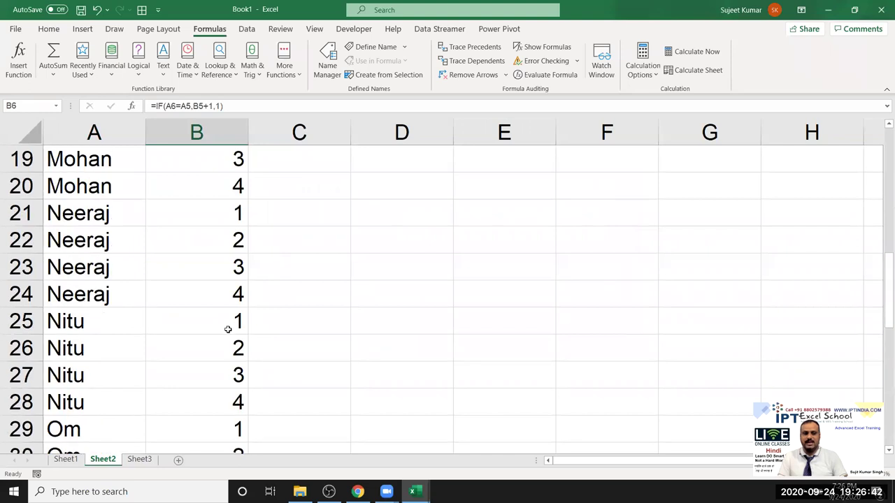
{"action": "scroll", "coordinate": [228, 329], "scroll_direction": "up", "scroll_amount": 6}
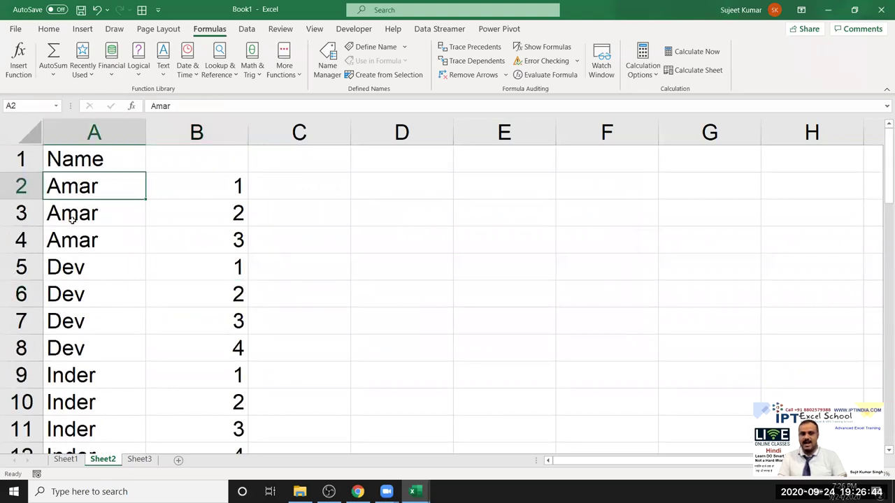
{"action": "left_click_drag", "start_coordinate": [77, 186], "coordinate": [70, 248]}
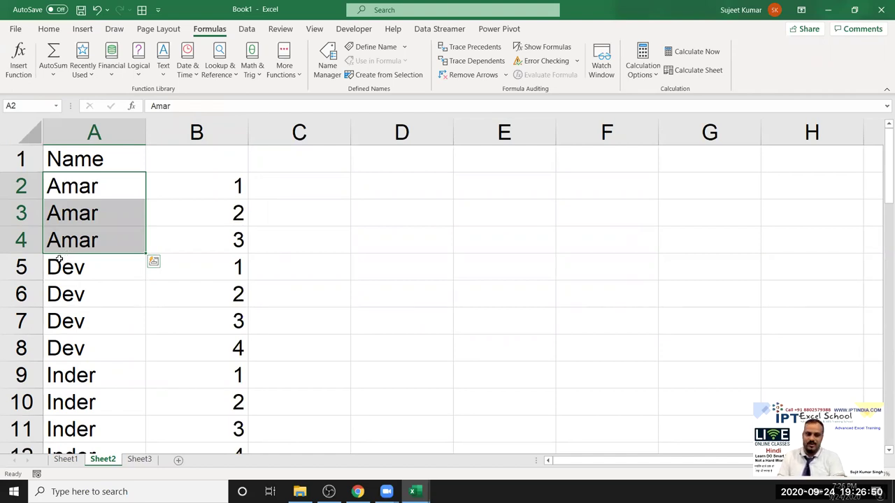
Manually fill group number 1 into C2:C4 and 2 into C5:C8 with Ctrl+D.
{"action": "left_click", "coordinate": [270, 195]}
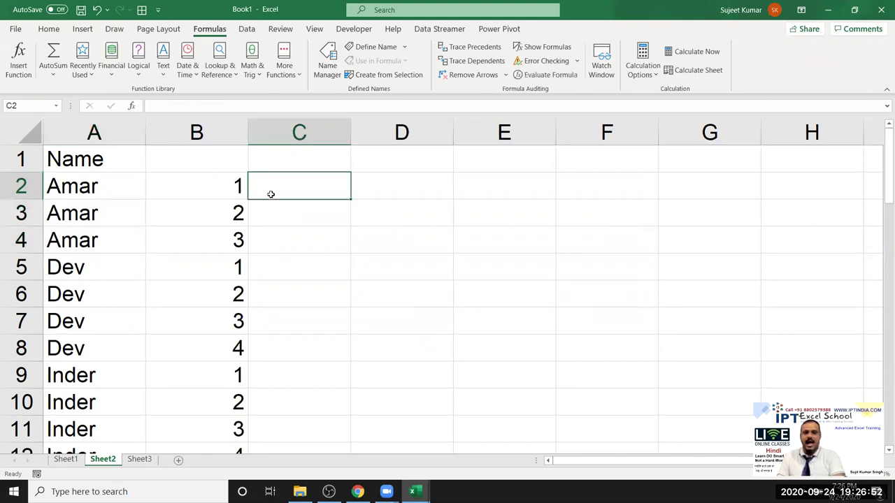
{"action": "type", "text": "1"}
{"action": "key", "text": "Return"}
{"action": "key", "text": "Up"}
{"action": "key", "text": "shift+Down"}
{"action": "key", "text": "shift+Down"}
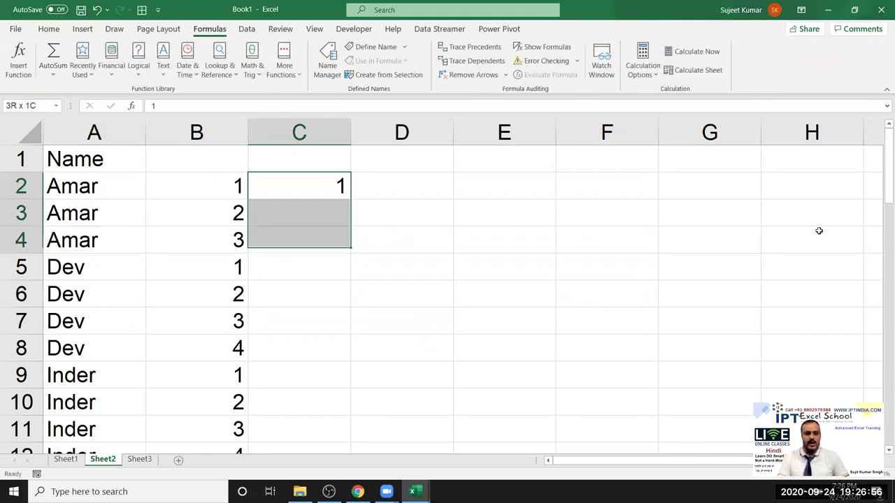
{"action": "key", "text": "ctrl+d"}
{"action": "key", "text": "Down"}
{"action": "key", "text": "Down"}
{"action": "key", "text": "Down"}
{"action": "key", "text": "Down"}
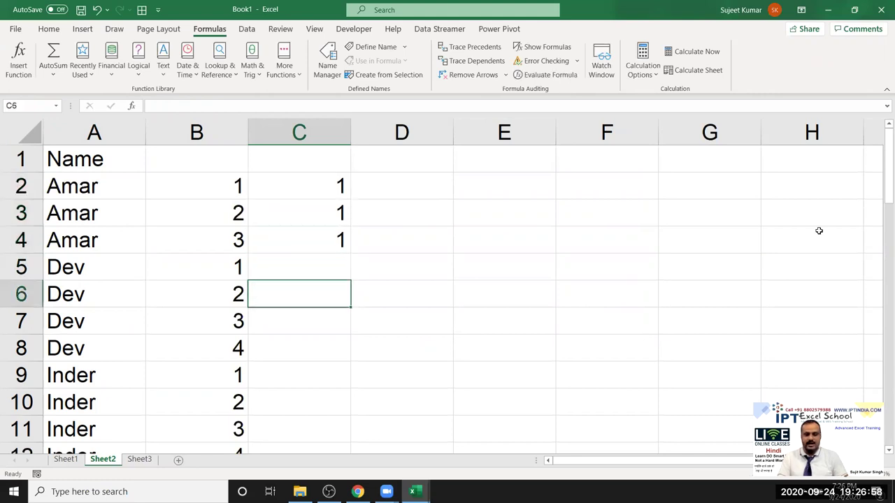
{"action": "key", "text": "Up"}
{"action": "type", "text": "2"}
{"action": "key", "text": "Return"}
{"action": "key", "text": "Up"}
{"action": "key", "text": "shift+Down"}
{"action": "key", "text": "shift+Down"}
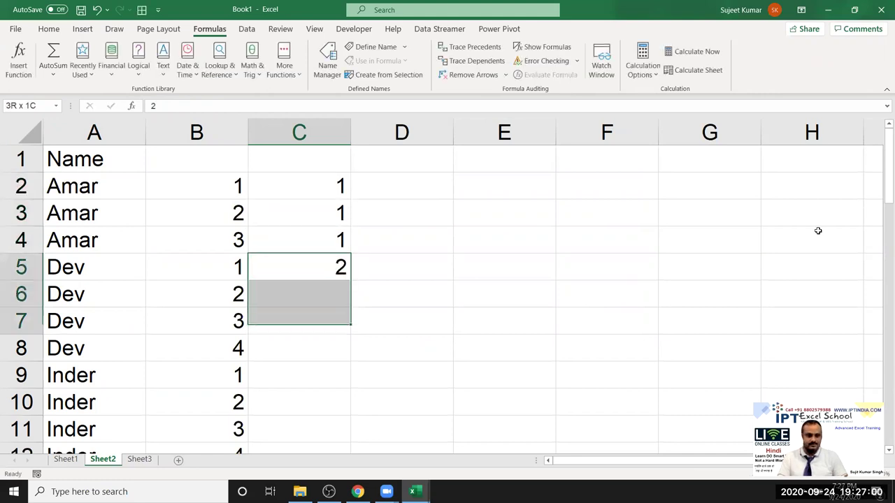
{"action": "key", "text": "shift+Down"}
{"action": "key", "text": "ctrl+d"}
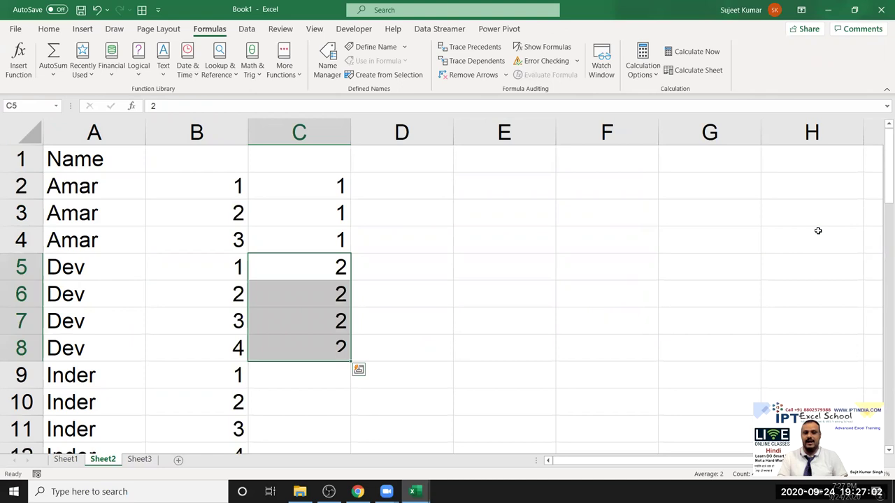
Clear the manually typed group numbers from column C.
{"action": "key", "text": "ctrl+Up"}
{"action": "key", "text": "shift+Down"}
{"action": "key", "text": "ctrl+shift+Down"}
{"action": "key", "text": "Delete"}
{"action": "key", "text": "Up"}
{"action": "key", "text": "Down"}
Enter =IF(A2=A1,C1,C1+1) in C2.
{"action": "type", "text": "=ifa"}
{"action": "key", "text": "BackSpace"}
{"action": "key", "text": "Tab"}
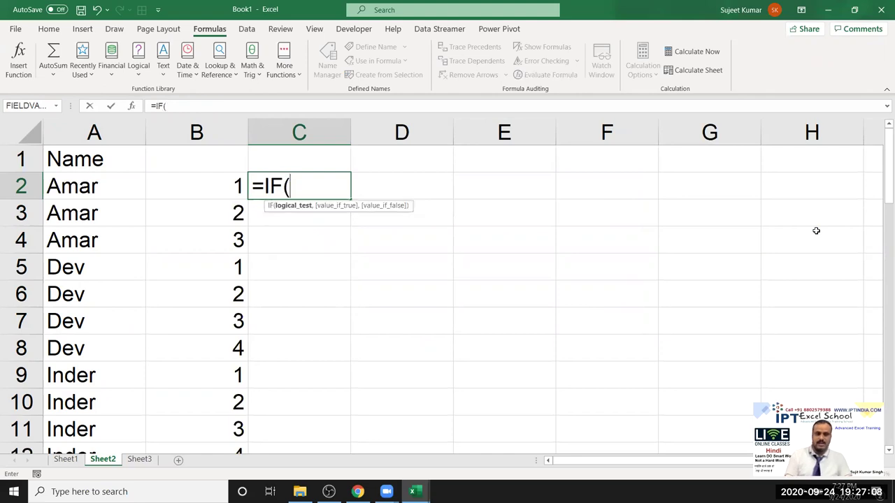
{"action": "key", "text": "Left"}
{"action": "key", "text": "Left"}
{"action": "type", "text": "="}
{"action": "key", "text": "Up"}
{"action": "key", "text": "Left"}
{"action": "key", "text": "Left"}
{"action": "type", "text": ","}
{"action": "key", "text": "Up"}
{"action": "type", "text": ","}
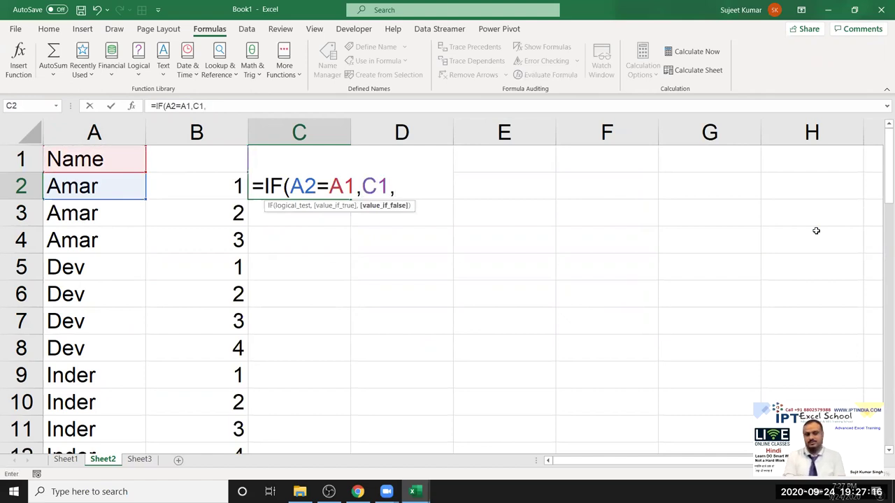
{"action": "key", "text": "Up"}
{"action": "type", "text": "+1"}
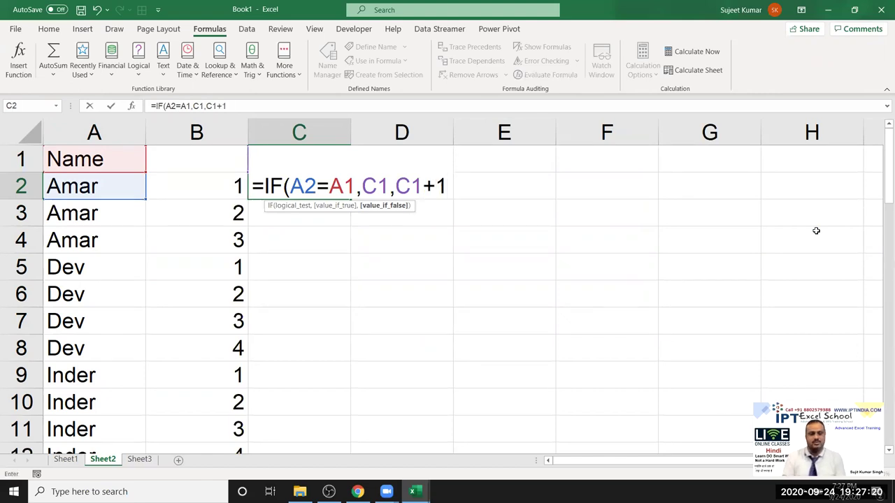
{"action": "key", "text": "Return"}
{"action": "key", "text": "Up"}
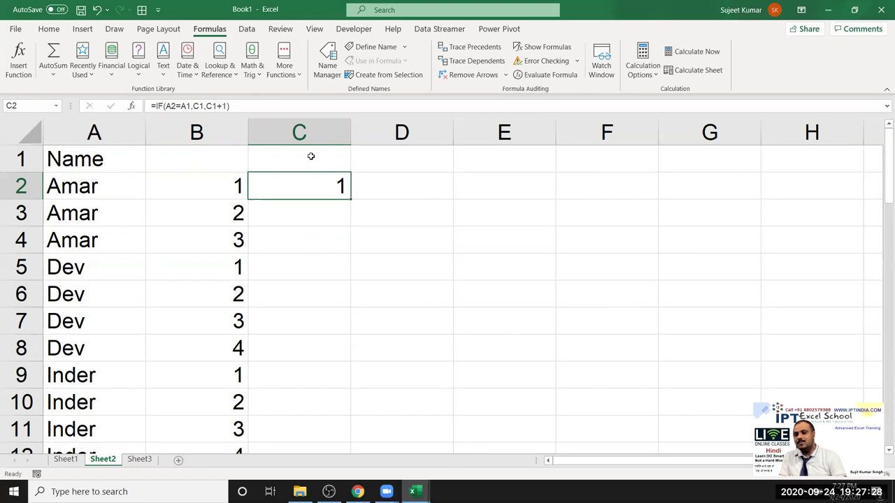
Fill the group-number formula down column C to the last name, checking C3.
{"action": "left_click_drag", "start_coordinate": [352, 200], "coordinate": [352, 201]}
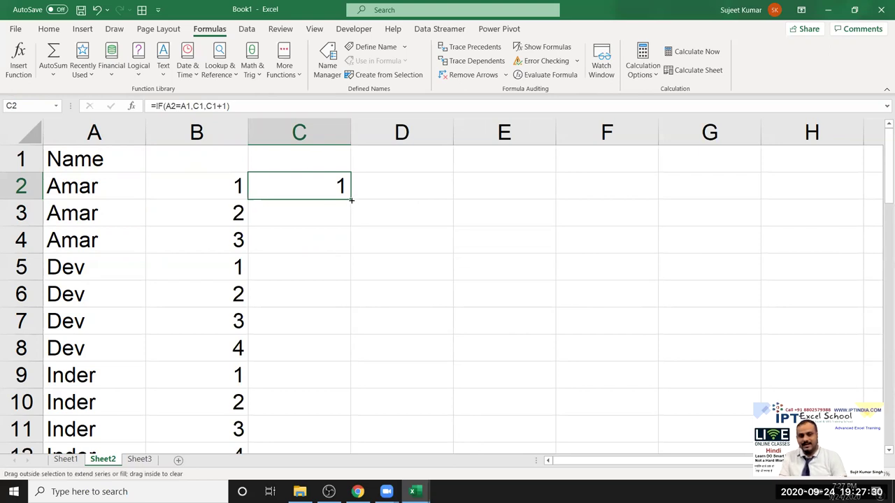
{"action": "double_click", "coordinate": [351, 201]}
{"action": "double_click", "coordinate": [342, 208]}
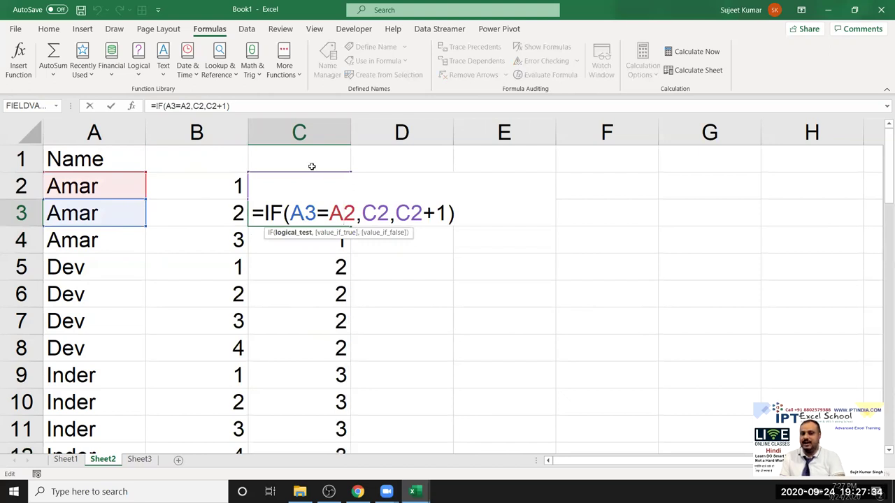
{"action": "key", "text": "Return"}
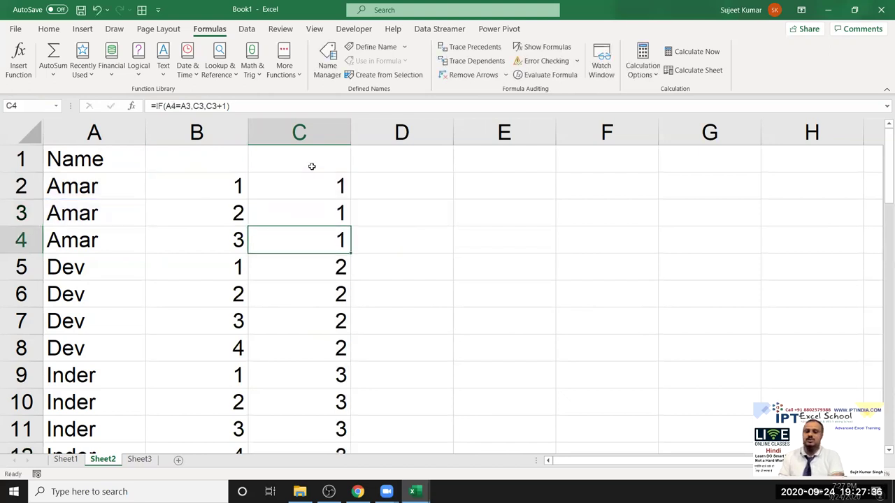
{"action": "double_click", "coordinate": [352, 251]}
Go to the empty Sheet3.
{"action": "scroll", "coordinate": [351, 252], "scroll_direction": "down", "scroll_amount": 9}
{"action": "scroll", "coordinate": [353, 286], "scroll_direction": "down", "scroll_amount": 9}
{"action": "scroll", "coordinate": [353, 293], "scroll_direction": "up", "scroll_amount": 5}
{"action": "scroll", "coordinate": [352, 293], "scroll_direction": "up", "scroll_amount": 6}
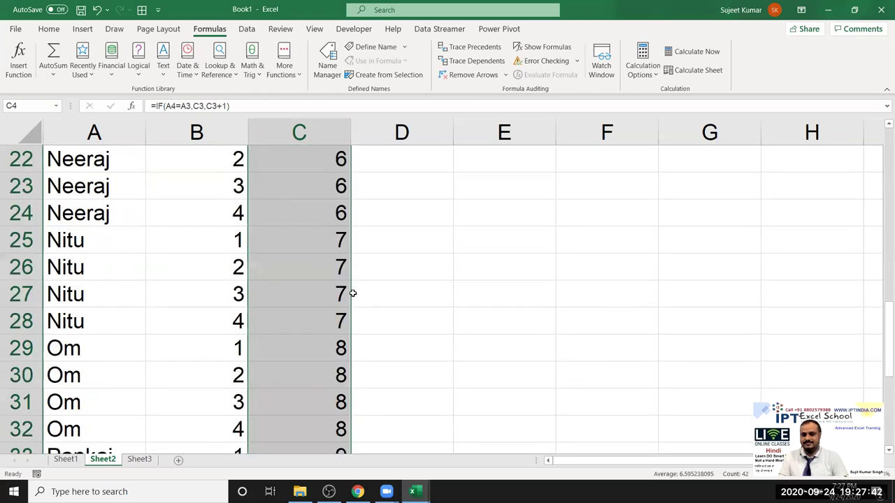
{"action": "scroll", "coordinate": [351, 294], "scroll_direction": "up", "scroll_amount": 7}
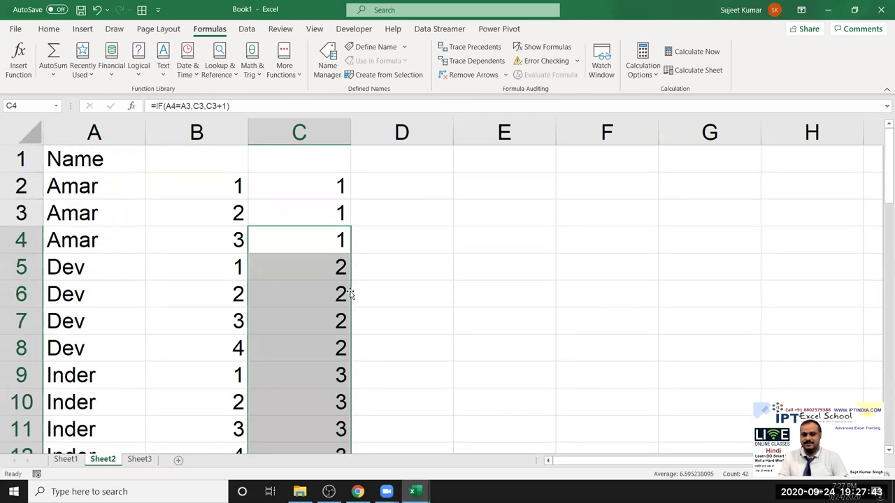
{"action": "left_click", "coordinate": [140, 459]}
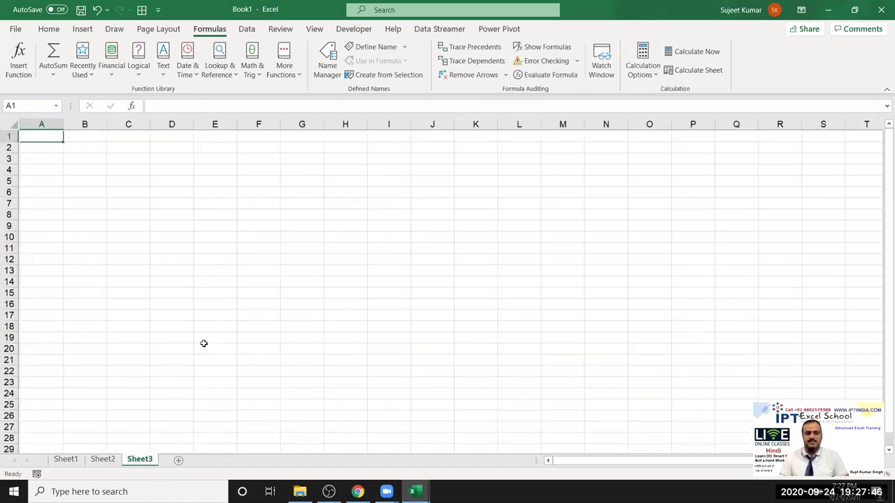
Enter the headings Sr in A1 and Name in B1.
{"action": "scroll", "coordinate": [202, 342], "scroll_direction": "up", "scroll_amount": 3}
{"action": "scroll", "coordinate": [204, 341], "scroll_direction": "up", "scroll_amount": 3}
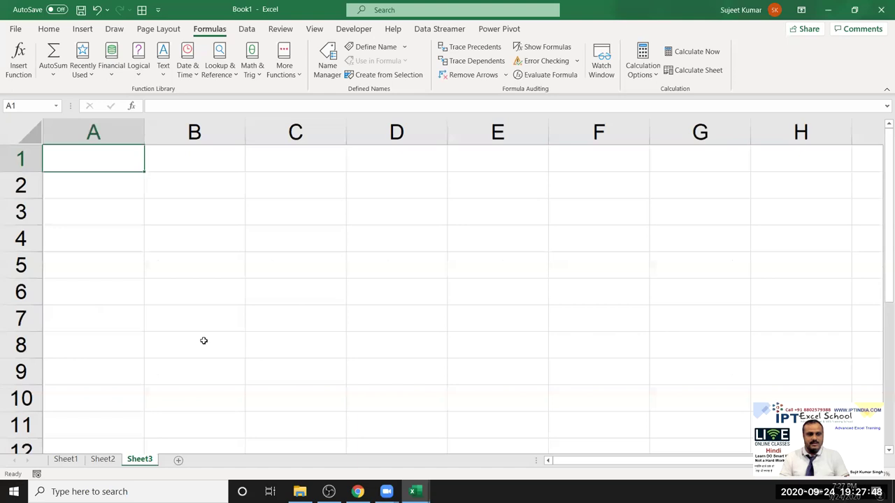
{"action": "type", "text": "Sr"}
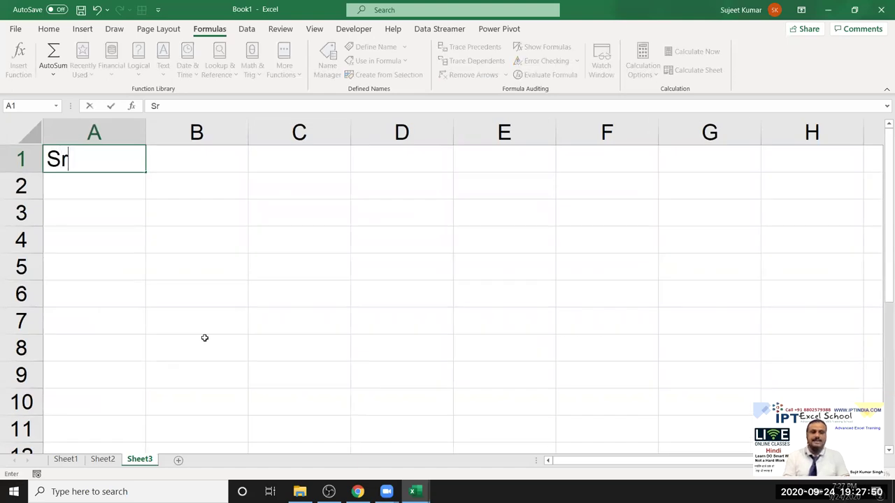
{"action": "key", "text": "Tab"}
{"action": "type", "text": "NAme"}
{"action": "key", "text": "Return"}
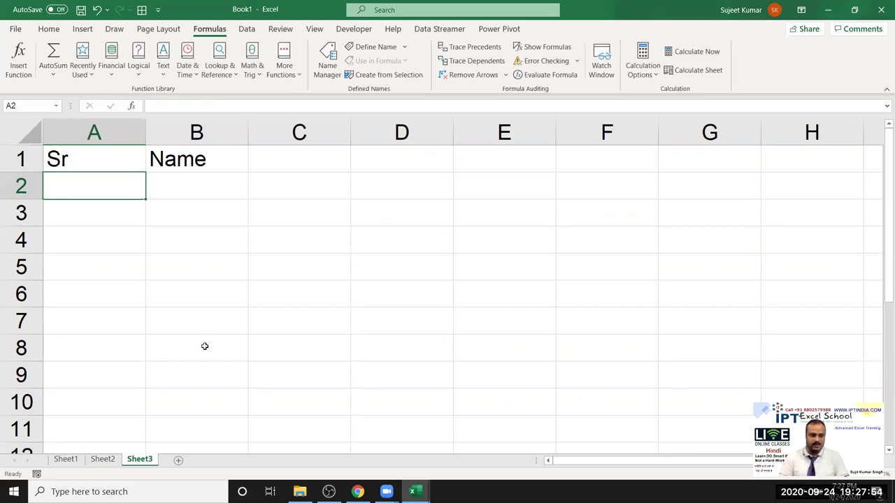
Enter serial 1 with a first name in row 2, and a second name in B3.
{"action": "type", "text": "1"}
{"action": "key", "text": "Tab"}
{"action": "type", "text": "Puja"}
{"action": "key", "text": "Return"}
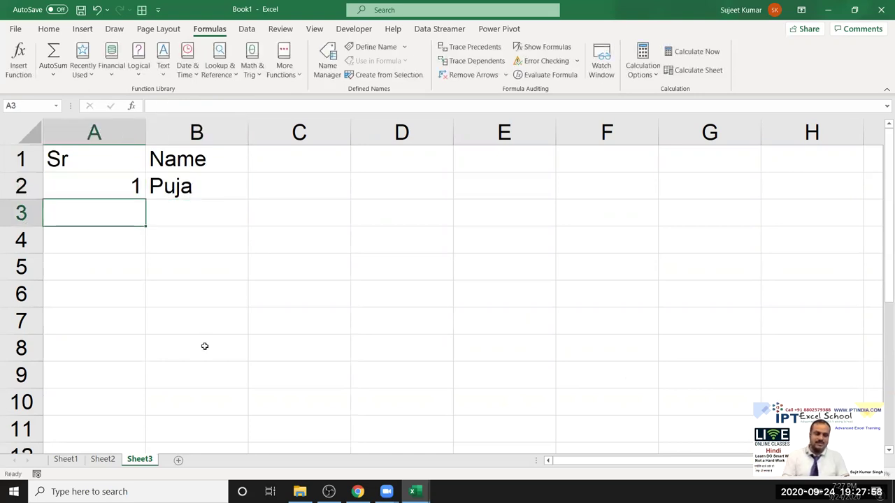
{"action": "key", "text": "Tab"}
{"action": "type", "text": "Inder"}
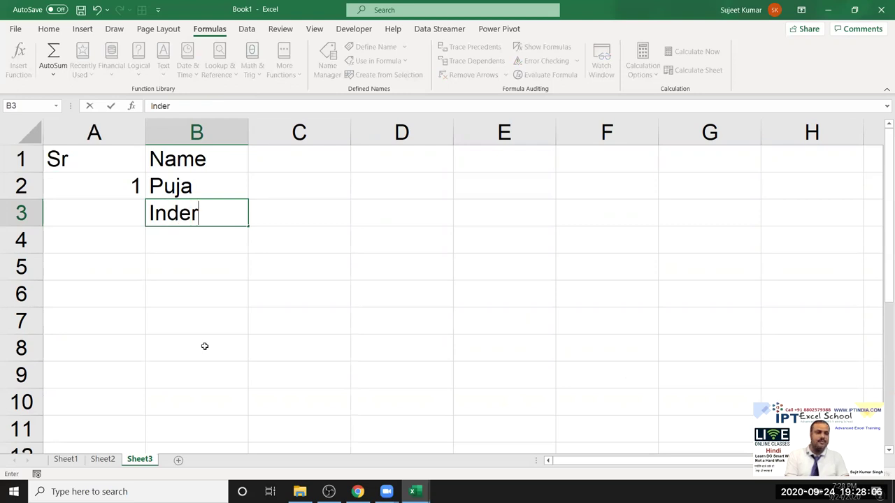
{"action": "key", "text": "Return"}
{"action": "key", "text": "Up"}
{"action": "key", "text": "Left"}
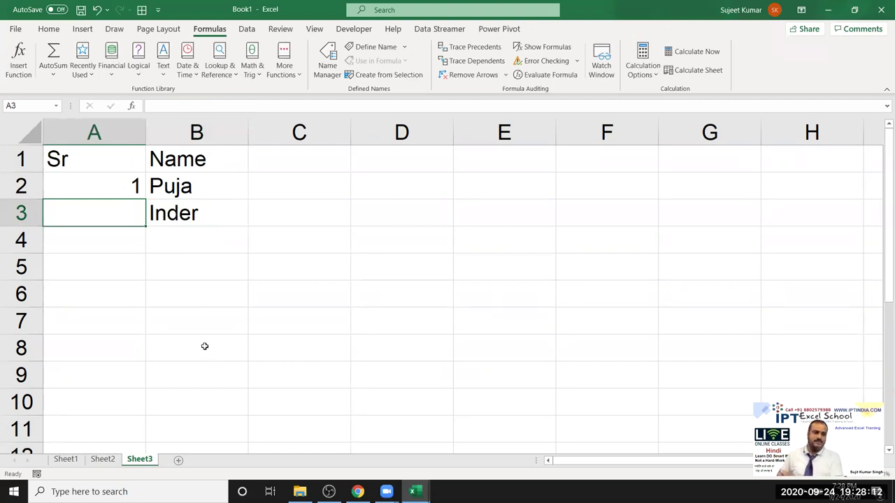
Enter =IF(B3>0,A2+1,"") in A3, giving serial 2, then select down column A.
{"action": "type", "text": "="}
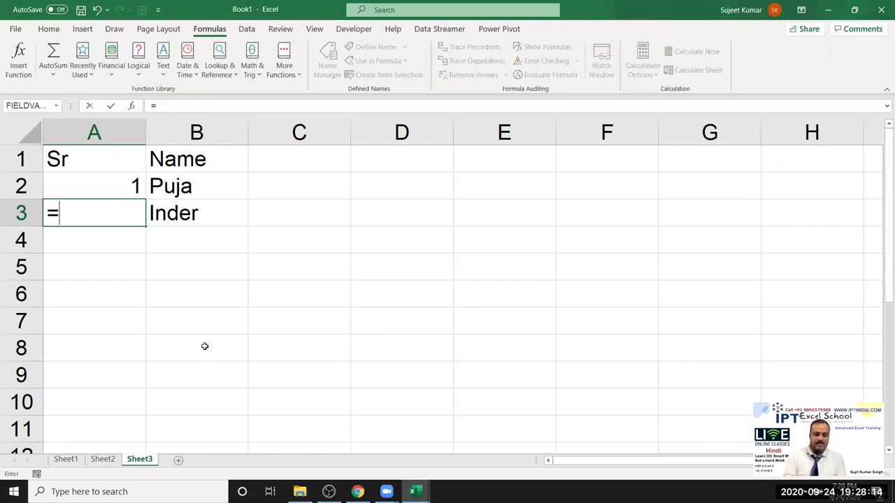
{"action": "type", "text": "if"}
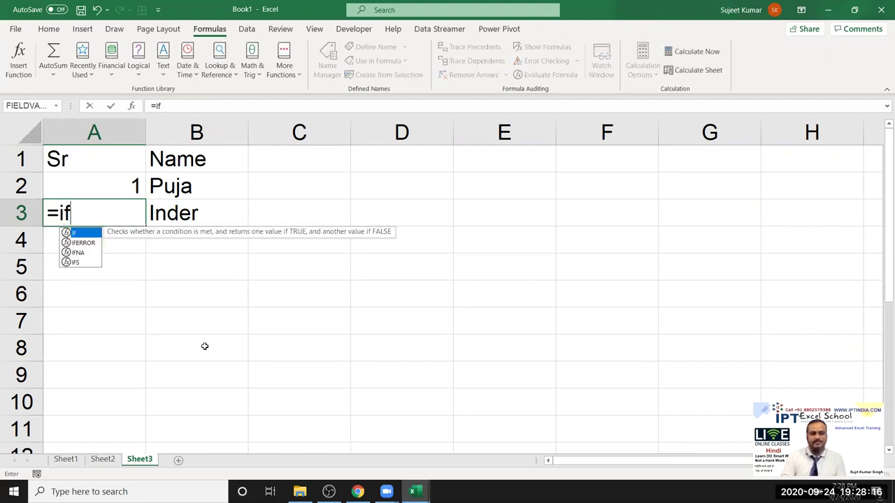
{"action": "key", "text": "Tab"}
{"action": "key", "text": "Right"}
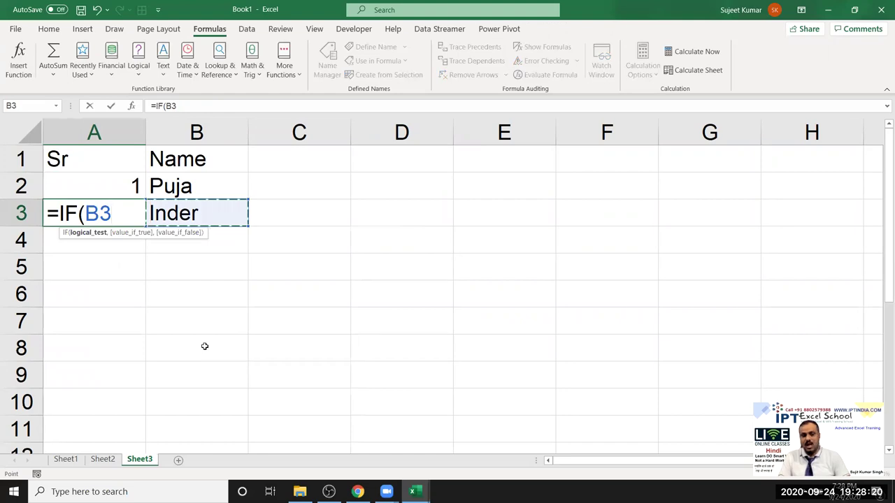
{"action": "type", "text": ">0"}
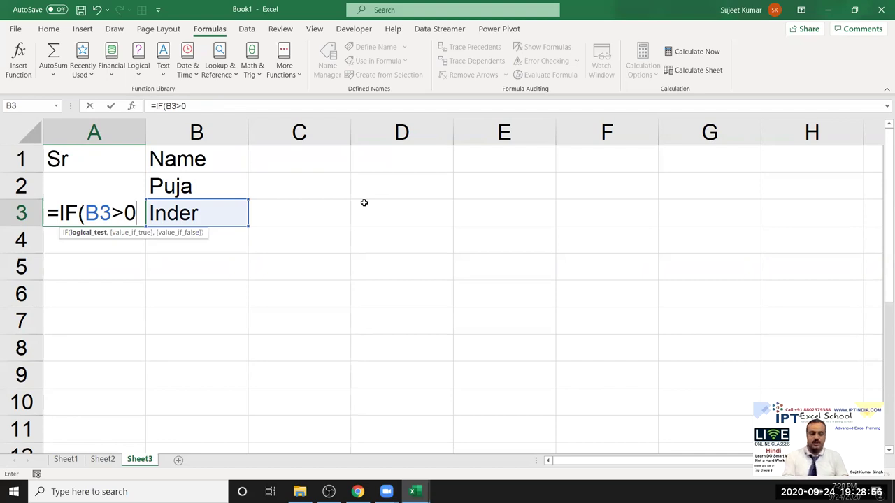
{"action": "type", "text": ","}
{"action": "key", "text": "Up"}
{"action": "type", "text": "+1,"}
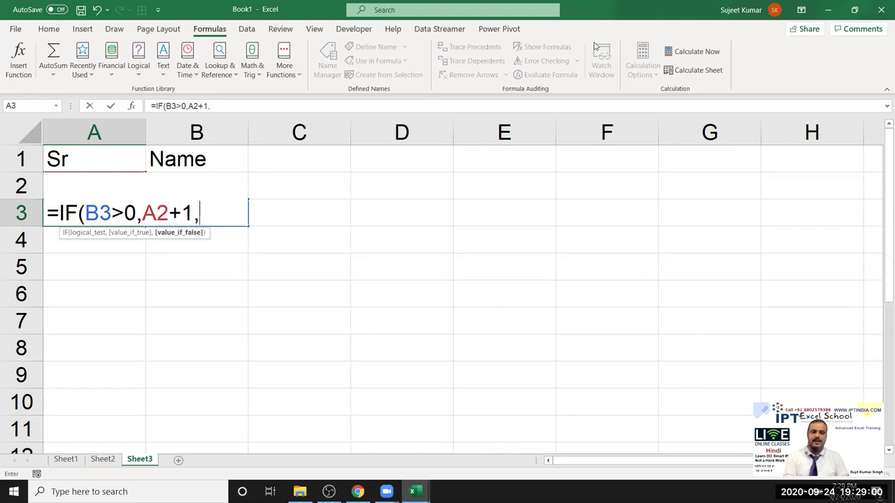
{"action": "type", "text": "\"\")"}
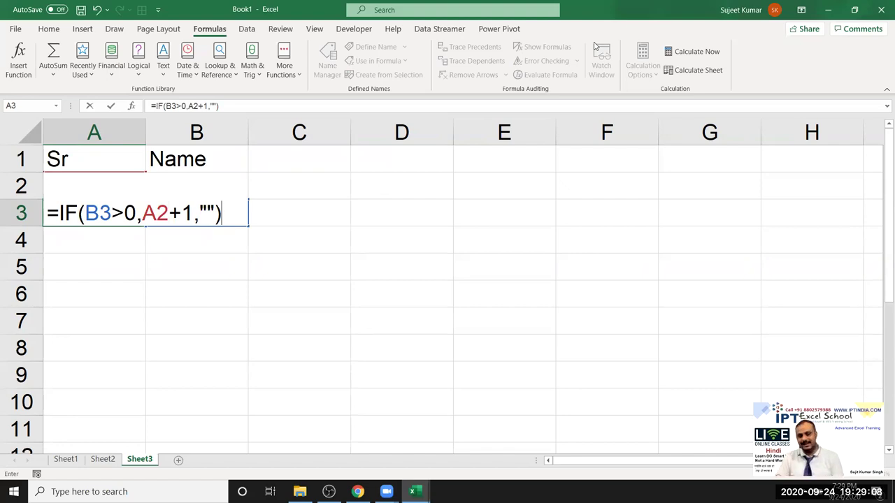
{"action": "key", "text": "Return"}
{"action": "key", "text": "Up"}
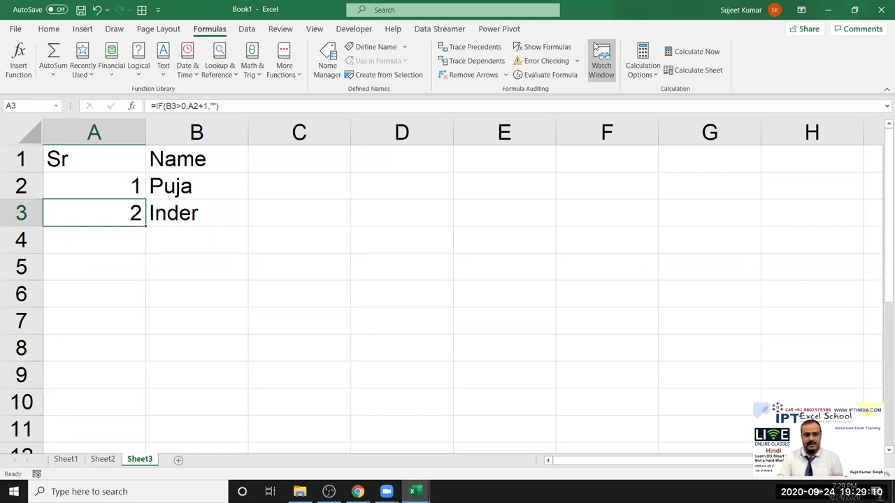
{"action": "key", "text": "shift+Down"}
{"action": "key", "text": "shift+Down"}
{"action": "key", "text": "shift+Down"}
{"action": "key", "text": "shift+Down"}
{"action": "key", "text": "shift+Down"}
{"action": "key", "text": "shift+Down"}
{"action": "key", "text": "shift+Down"}
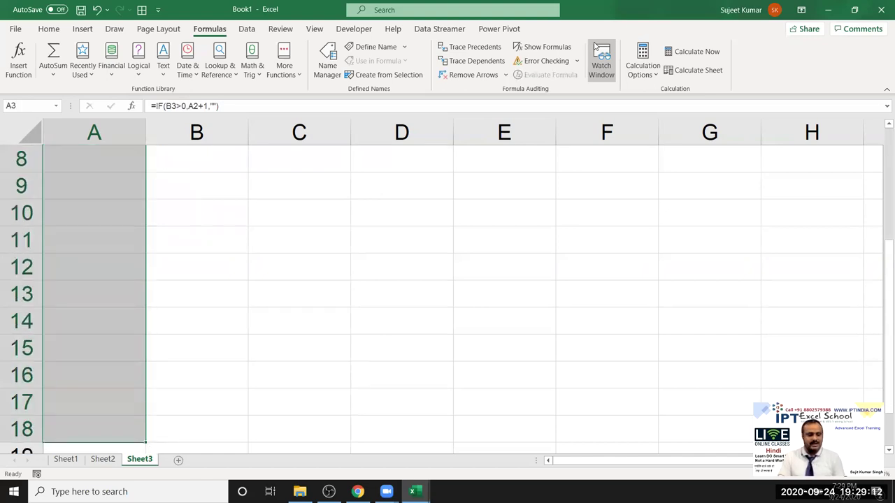
{"action": "key", "text": "ctrl+Home"}
{"action": "key", "text": "Down"}
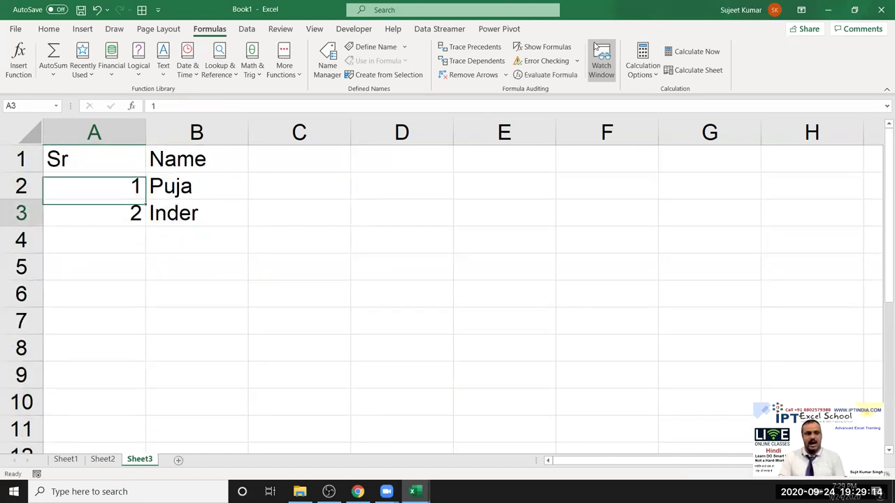
{"action": "key", "text": "Down"}
{"action": "key", "text": "Down"}
{"action": "key", "text": "Right"}
{"action": "type", "text": "Puja"}
{"action": "key", "text": "Return"}
{"action": "type", "text": "u"}
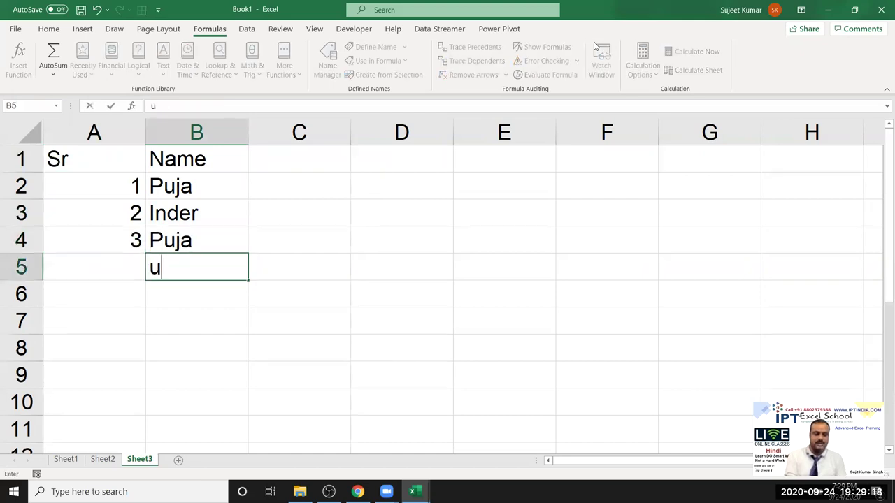
{"action": "type", "text": "day"}
{"action": "key", "text": "Return"}
{"action": "type", "text": "Kavita"}
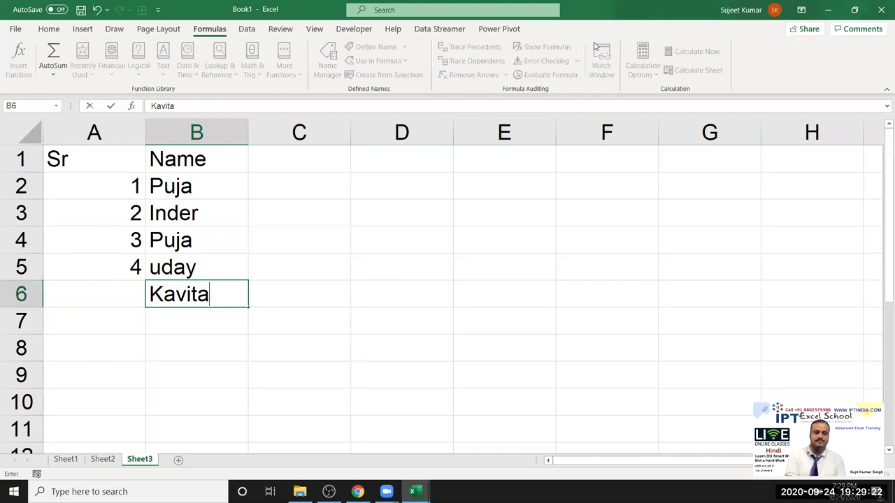
{"action": "key", "text": "Return"}
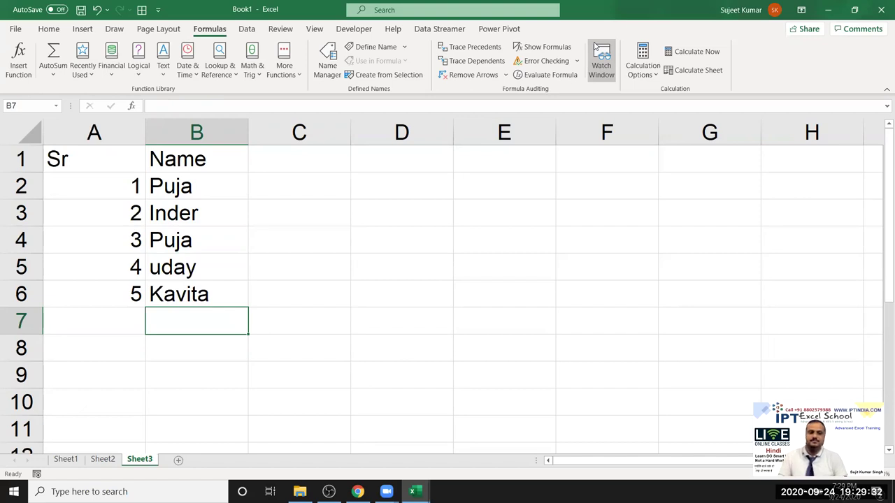
{"action": "left_click", "coordinate": [182, 285]}
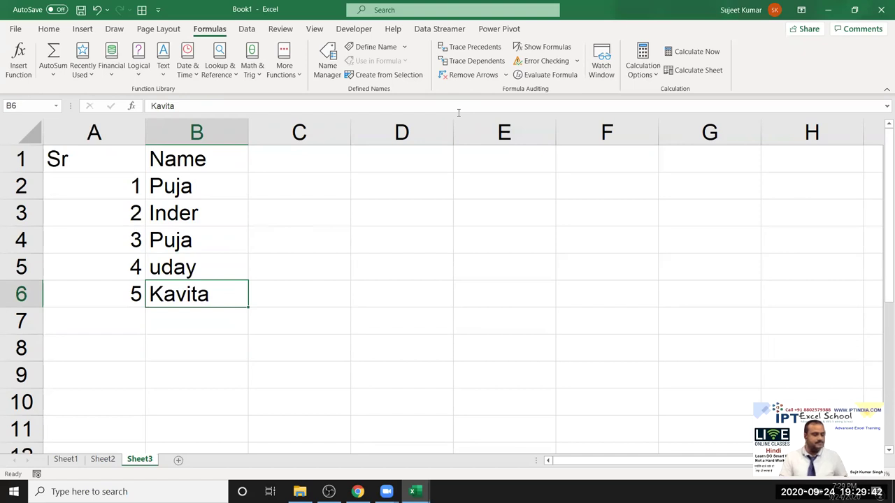
Enter the heading Sr in D3 and the first serial number 1 in D4.
{"action": "left_click", "coordinate": [360, 170]}
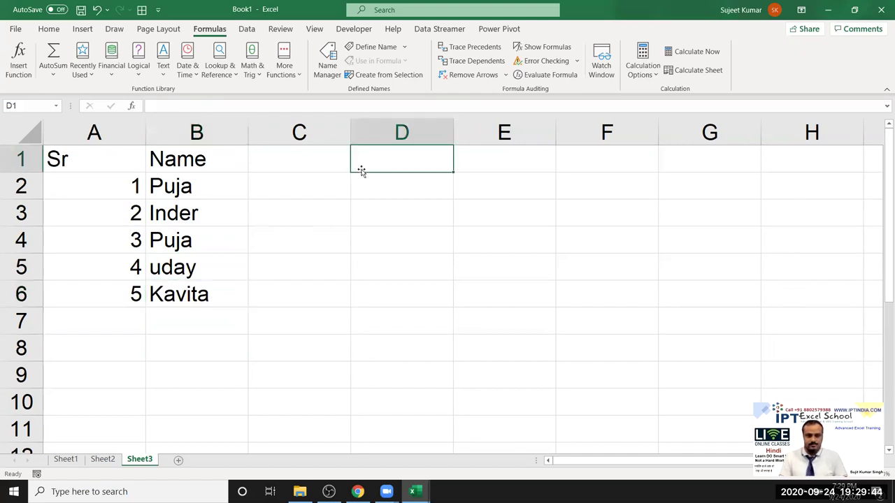
{"action": "left_click", "coordinate": [195, 192]}
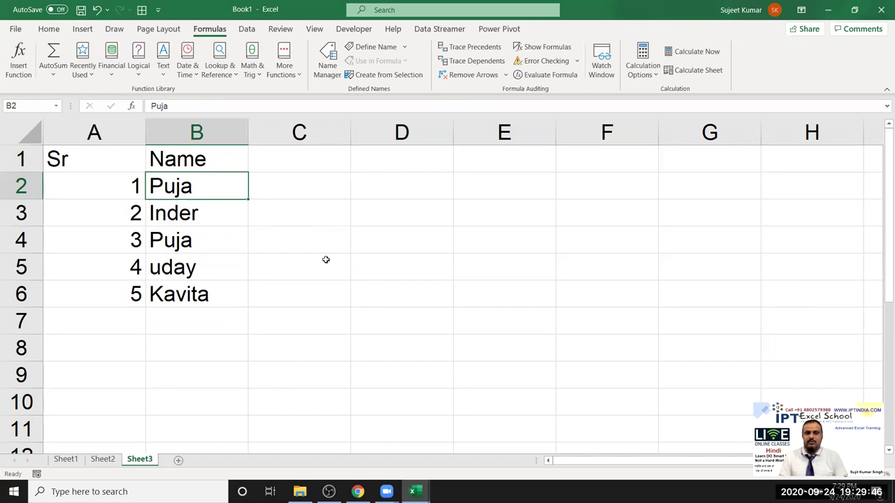
{"action": "left_click", "coordinate": [400, 219]}
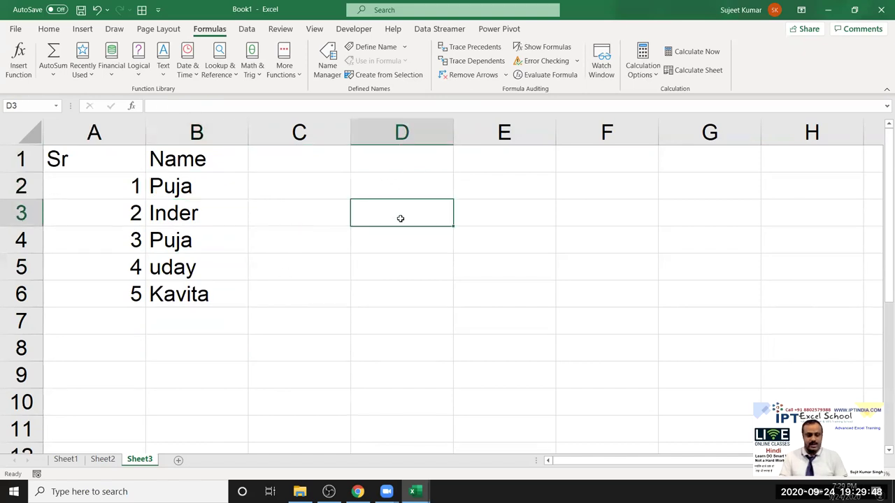
{"action": "type", "text": "Sr"}
{"action": "key", "text": "Tab"}
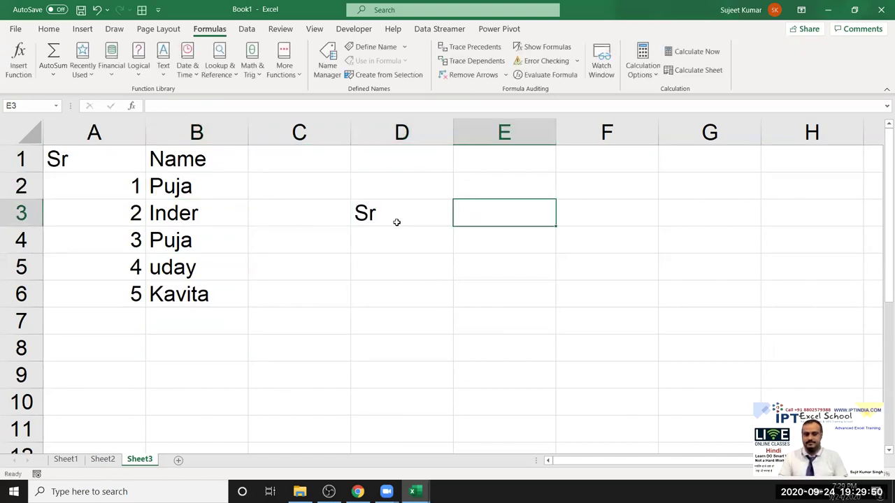
{"action": "key", "text": "Return"}
{"action": "type", "text": "1"}
{"action": "key", "text": "Return"}
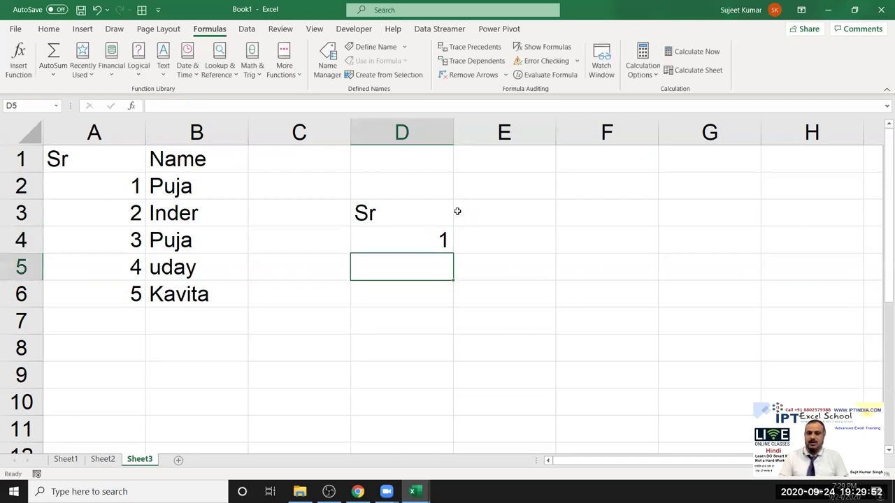
Add a Top label in E2 with the value 15 in F2.
{"action": "left_click", "coordinate": [520, 186]}
{"action": "type", "text": "Top"}
{"action": "key", "text": "Tab"}
{"action": "type", "text": "10"}
{"action": "key", "text": "Return"}
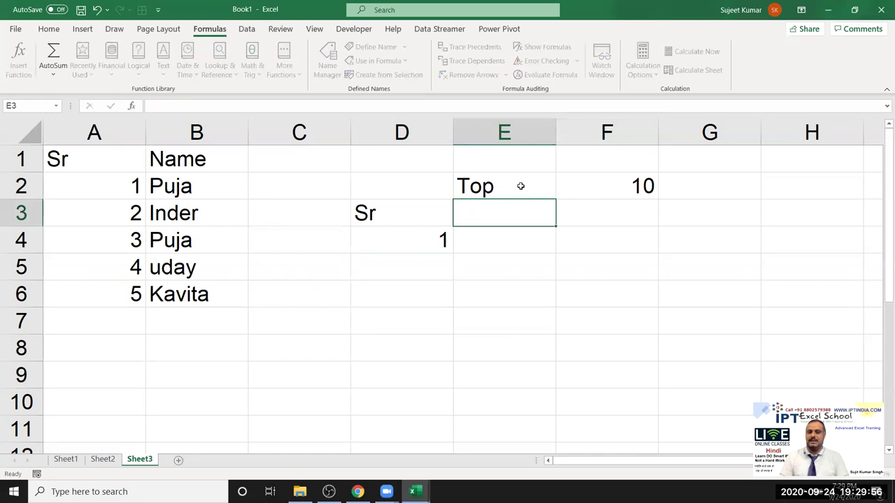
{"action": "left_click_drag", "start_coordinate": [405, 265], "coordinate": [410, 378]}
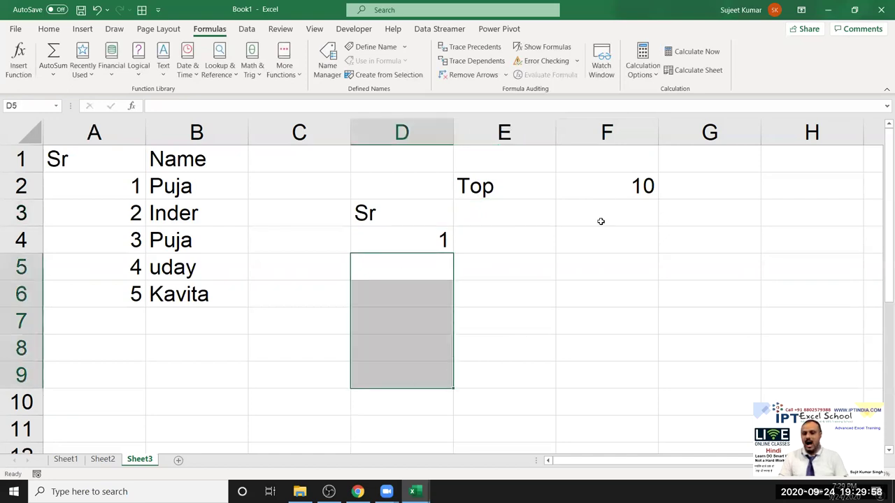
{"action": "left_click", "coordinate": [606, 189]}
{"action": "type", "text": "15"}
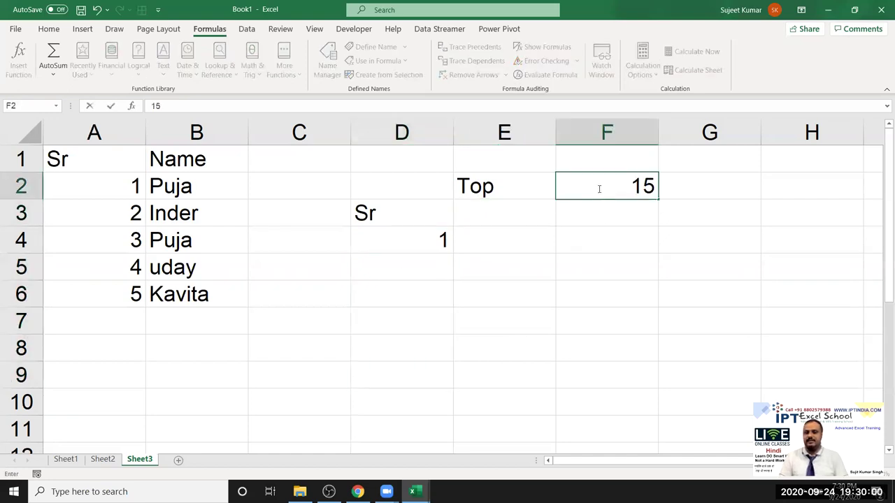
{"action": "left_click_drag", "start_coordinate": [441, 276], "coordinate": [431, 294]}
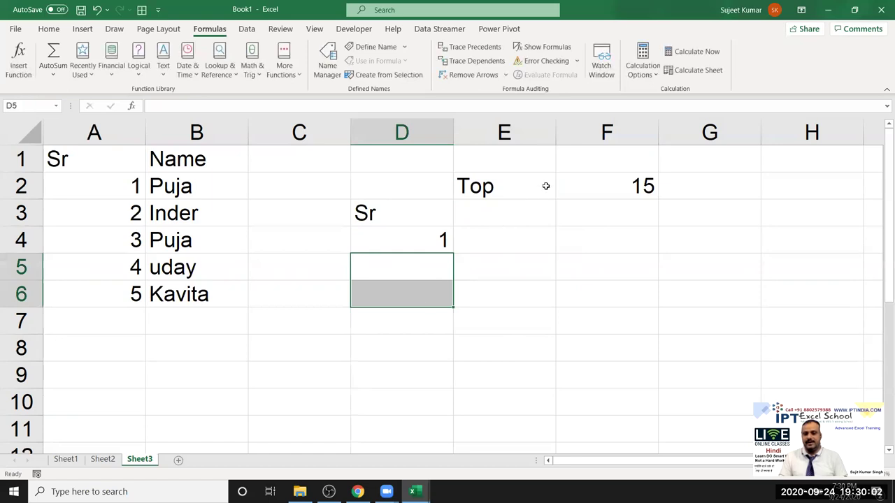
{"action": "left_click", "coordinate": [613, 182]}
Begin an IF formula in D5 for the next serial number.
{"action": "left_click_drag", "start_coordinate": [401, 260], "coordinate": [391, 351]}
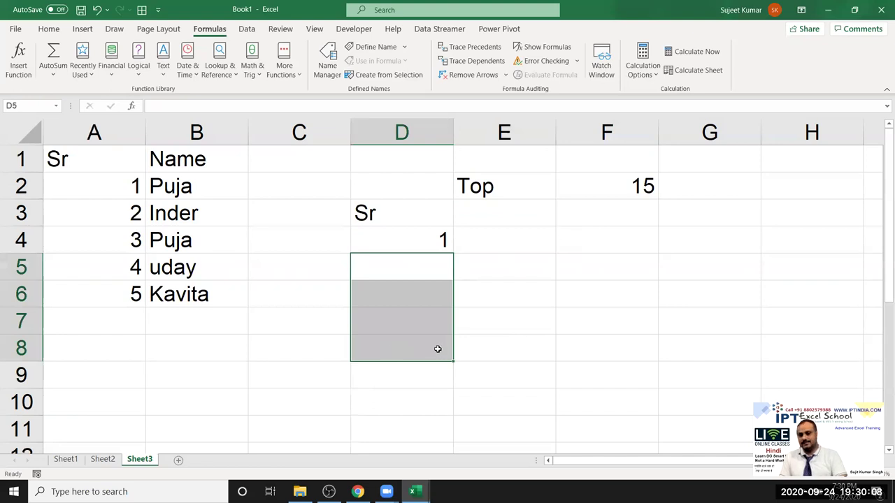
{"action": "left_click", "coordinate": [435, 274]}
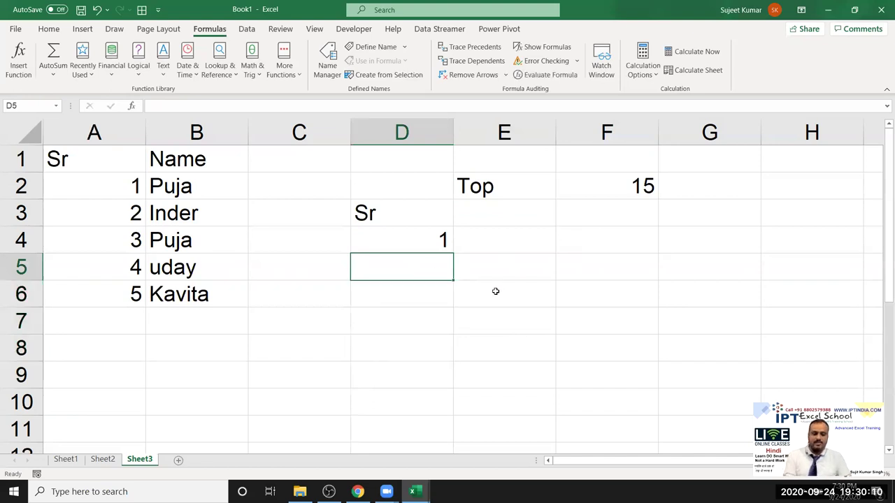
{"action": "type", "text": "=if"}
{"action": "key", "text": "Tab"}
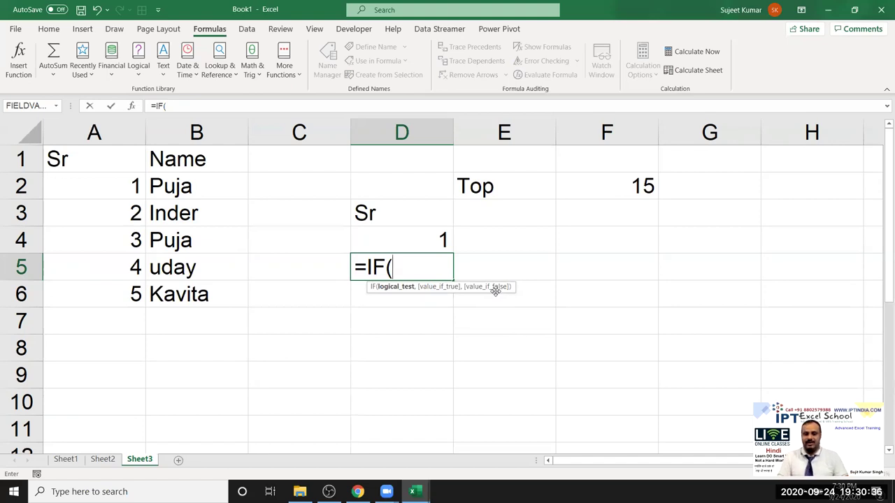
Enter =IF(D4+1>F2,"",D4+1) in D5 so it shows the next serial, 2.
{"action": "key", "text": "Up"}
{"action": "type", "text": "+1"}
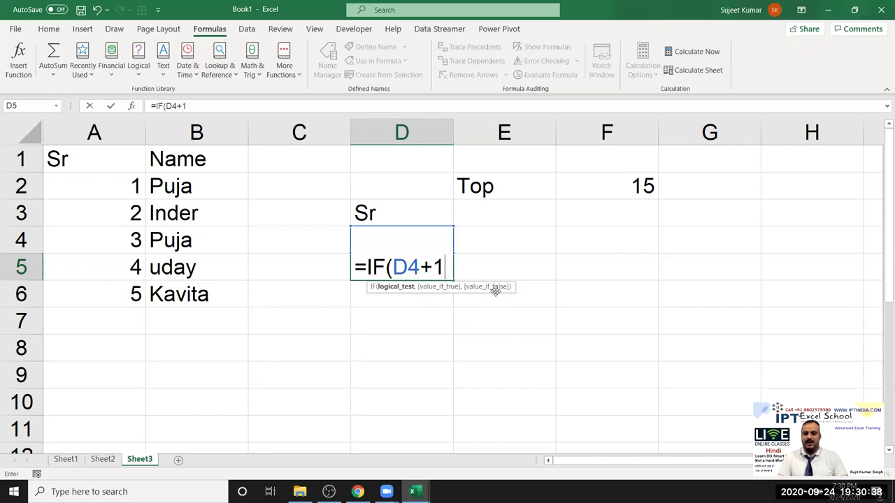
{"action": "type", "text": ">"}
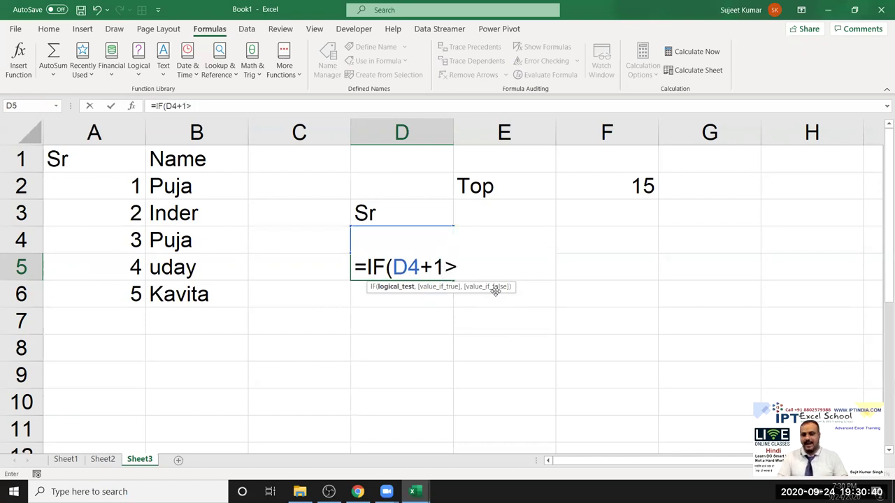
{"action": "left_click", "coordinate": [605, 197]}
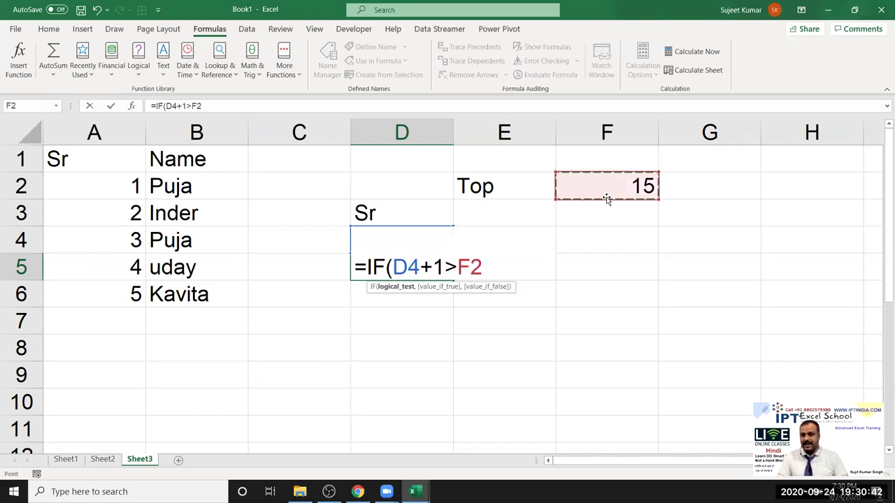
{"action": "type", "text": ",\"\","}
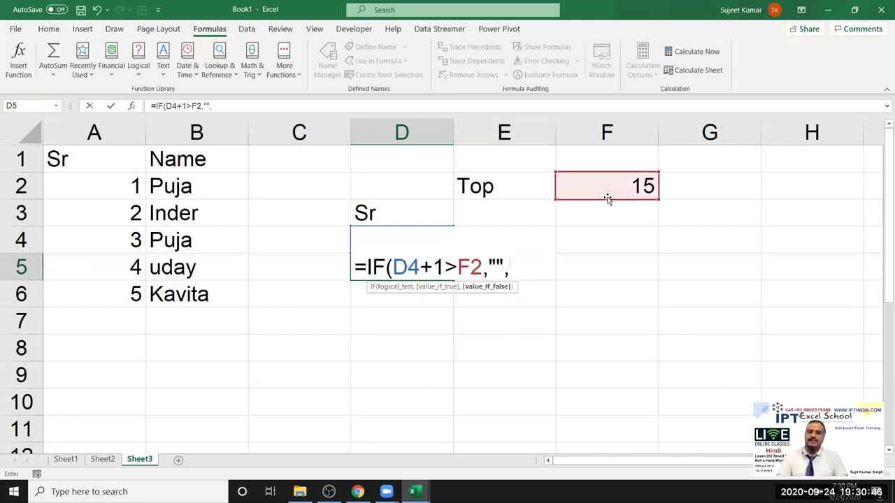
{"action": "key", "text": "Up"}
{"action": "type", "text": "+1"}
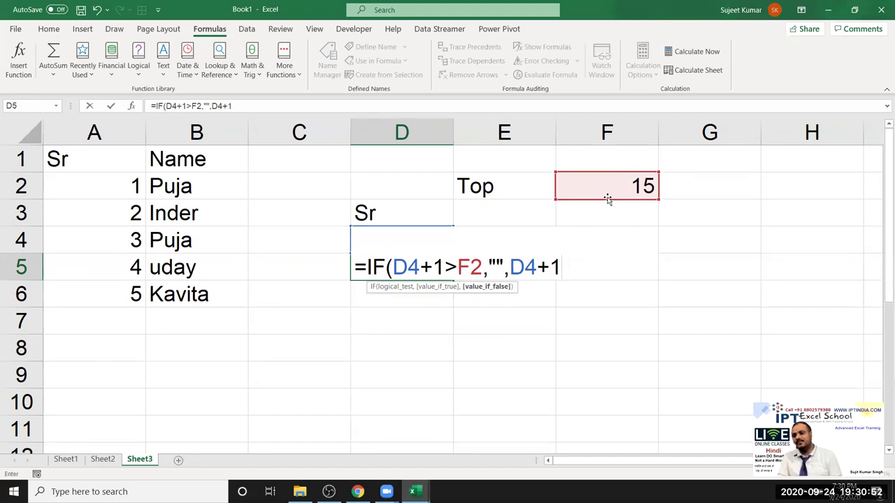
{"action": "key", "text": "Return"}
Lock the F2 reference in D5's formula as absolute $F$2.
{"action": "key", "text": "Up"}
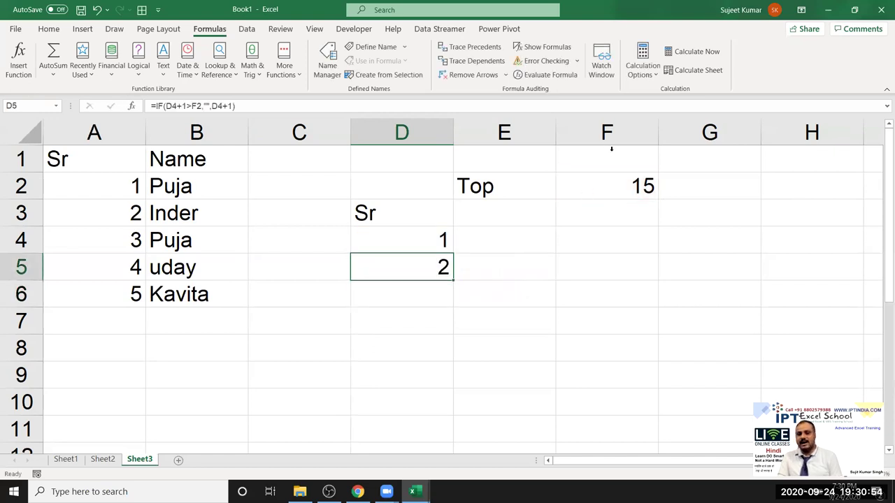
{"action": "left_click", "coordinate": [637, 182]}
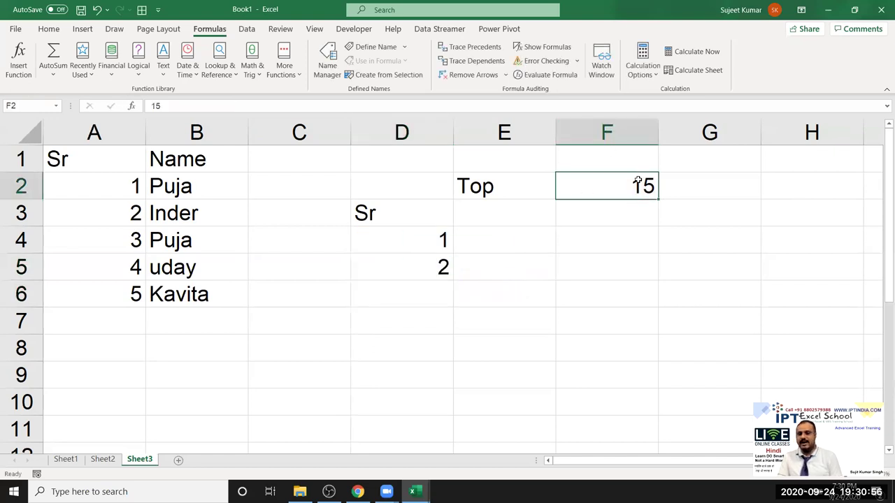
{"action": "double_click", "coordinate": [411, 271]}
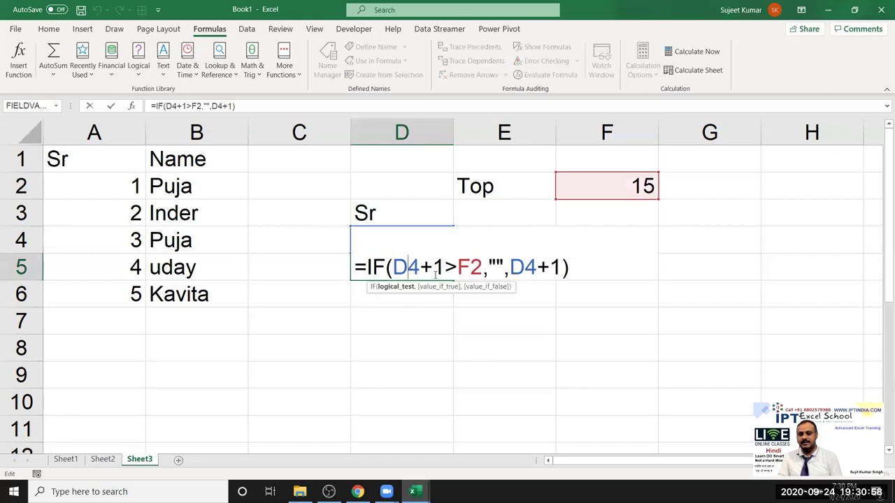
{"action": "double_click", "coordinate": [470, 266]}
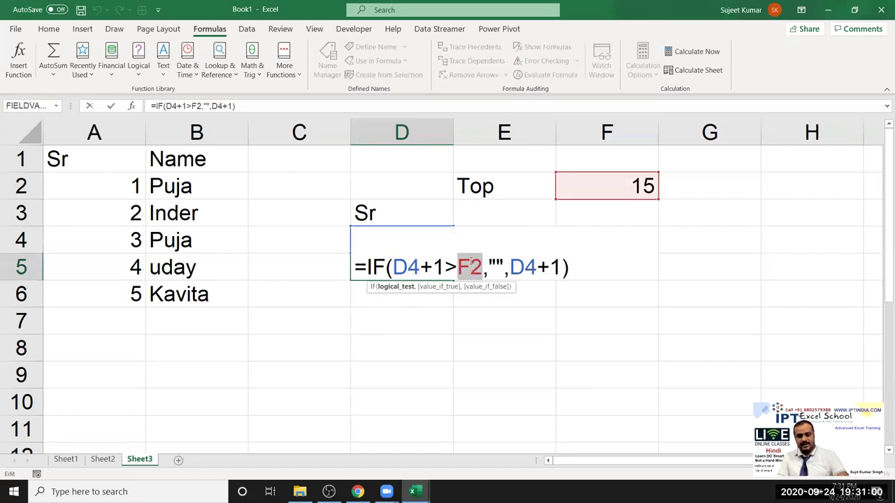
{"action": "key", "text": "F4"}
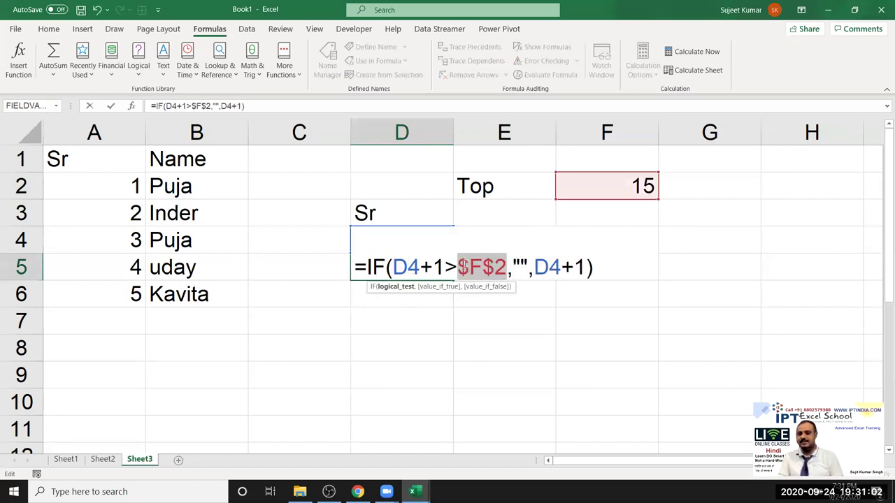
{"action": "key", "text": "Return"}
{"action": "left_click", "coordinate": [431, 270]}
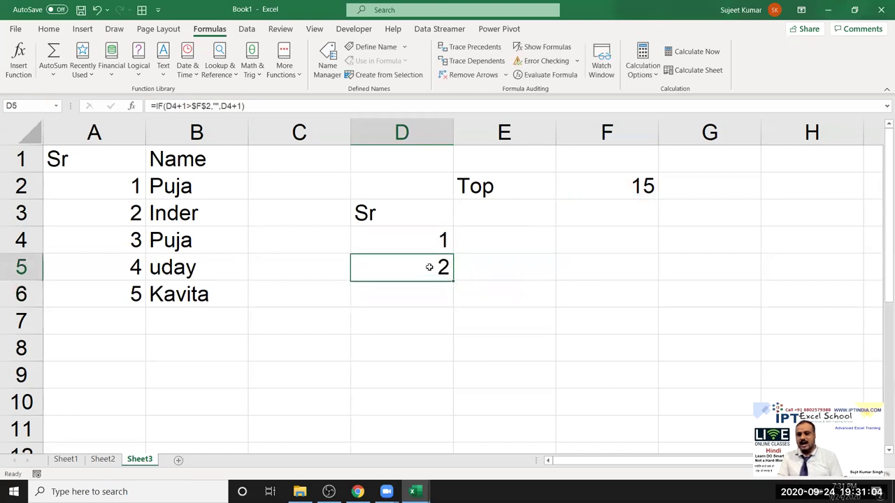
{"action": "mouse_move", "coordinate": [453, 277]}
{"action": "left_mouse_down"}
{"action": "mouse_move", "coordinate": [439, 448]}
{"action": "mouse_move", "coordinate": [441, 440]}
{"action": "left_mouse_up"}
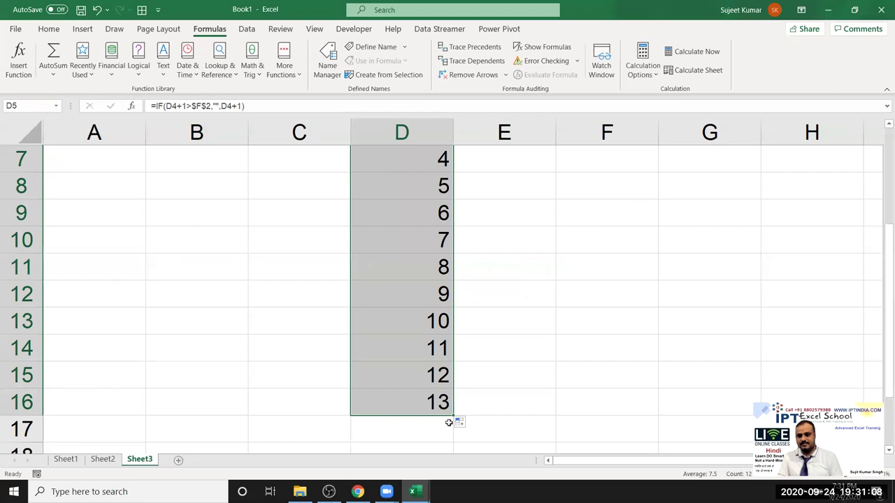
{"action": "scroll", "coordinate": [453, 421], "scroll_direction": "down", "scroll_amount": 2}
{"action": "left_click_drag", "start_coordinate": [453, 262], "coordinate": [425, 362]}
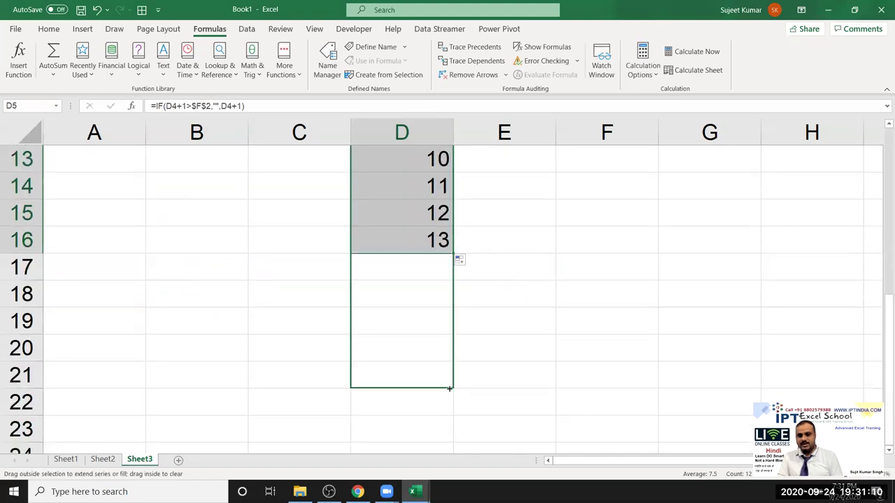
{"action": "scroll", "coordinate": [424, 360], "scroll_direction": "up", "scroll_amount": 4}
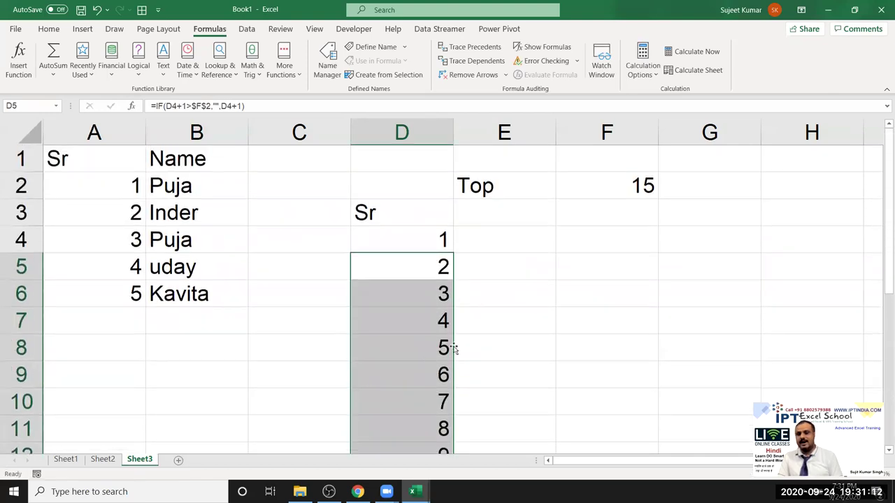
{"action": "left_click", "coordinate": [606, 192]}
{"action": "type", "text": "5"}
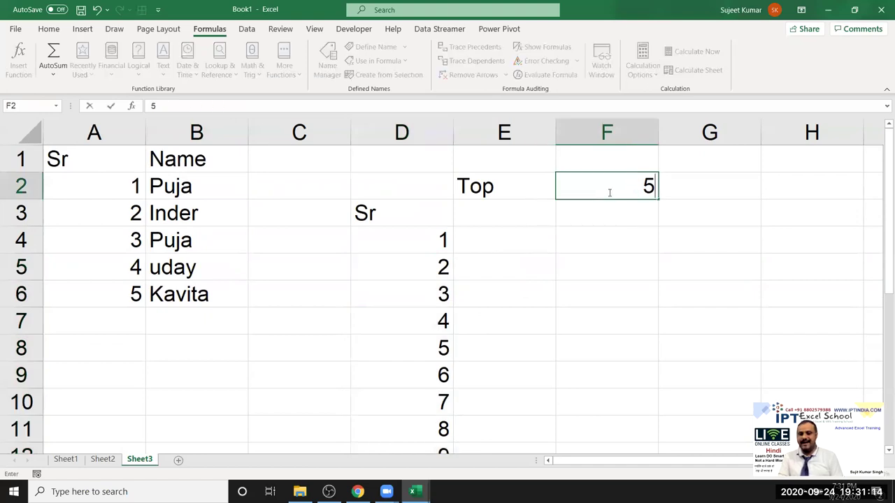
{"action": "key", "text": "Return"}
{"action": "scroll", "coordinate": [449, 322], "scroll_direction": "down", "scroll_amount": 1}
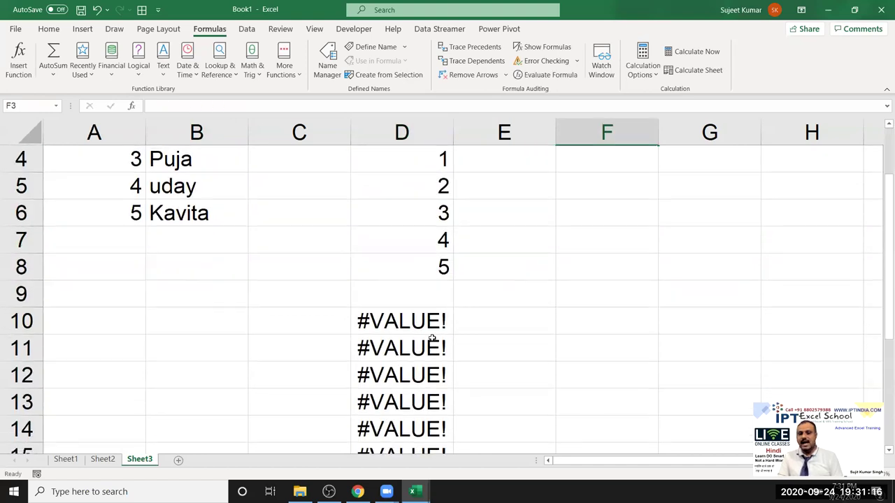
{"action": "left_click", "coordinate": [426, 319]}
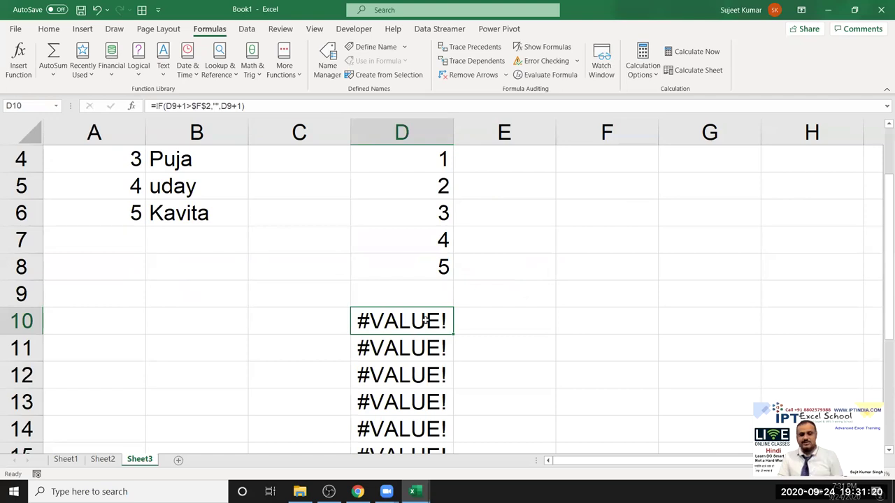
{"action": "left_click", "coordinate": [129, 212]}
{"action": "scroll", "coordinate": [161, 240], "scroll_direction": "up", "scroll_amount": 1}
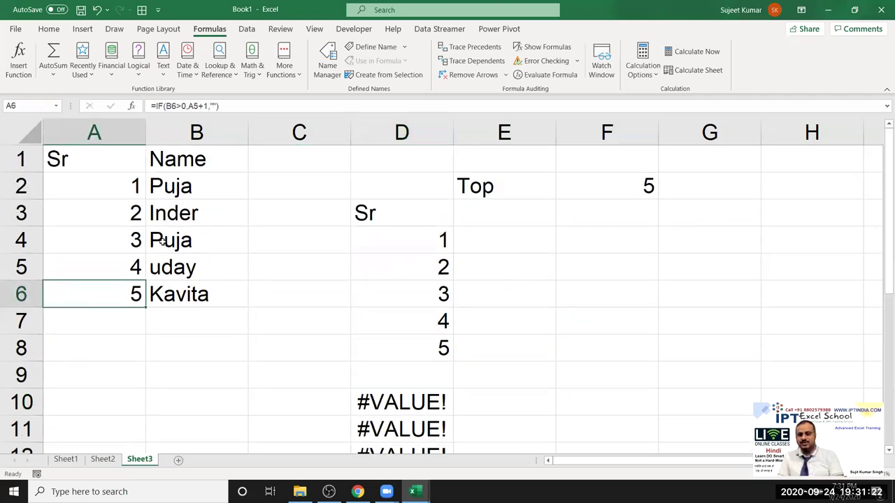
{"action": "left_click", "coordinate": [410, 402]}
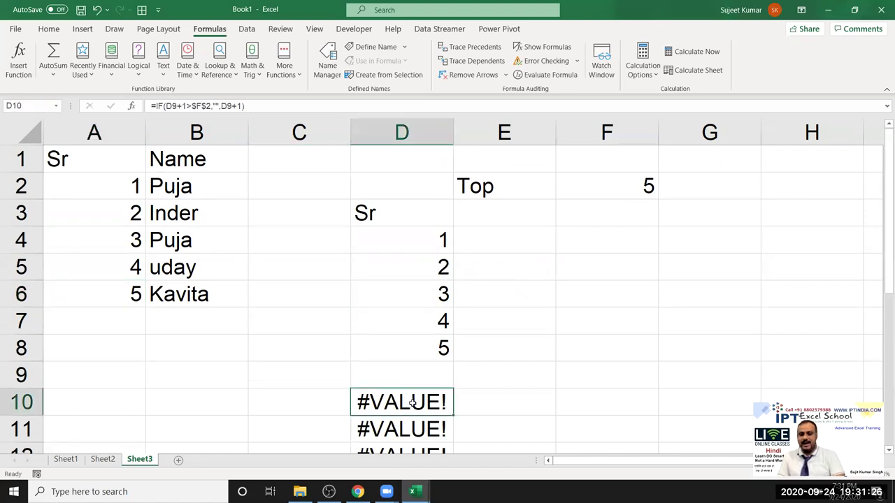
{"action": "double_click", "coordinate": [412, 402]}
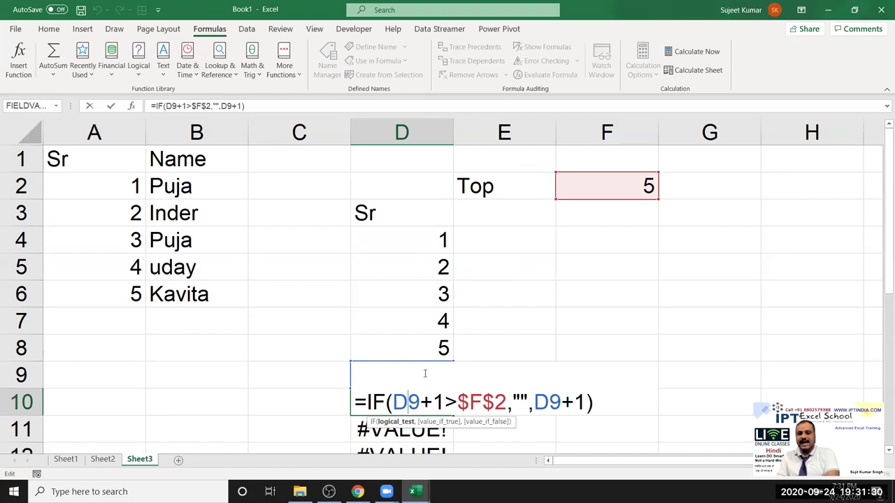
{"action": "left_click", "coordinate": [520, 402]}
{"action": "double_click", "coordinate": [520, 402]}
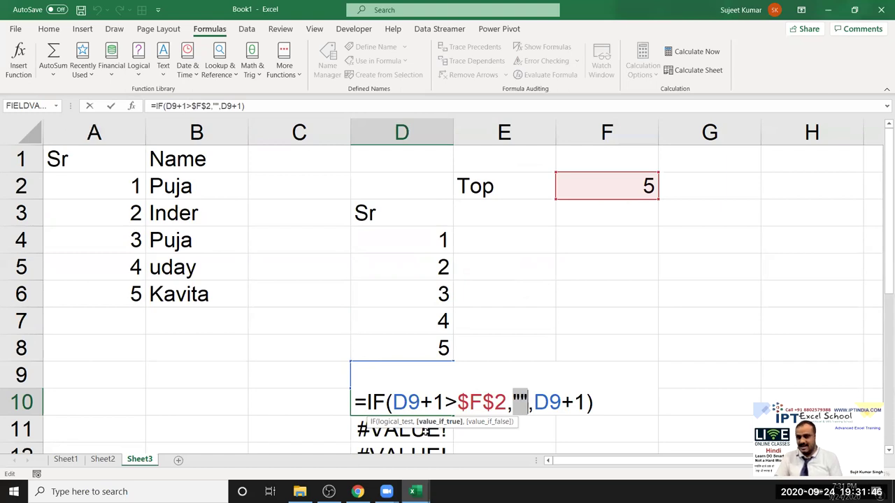
{"action": "key", "text": "Return"}
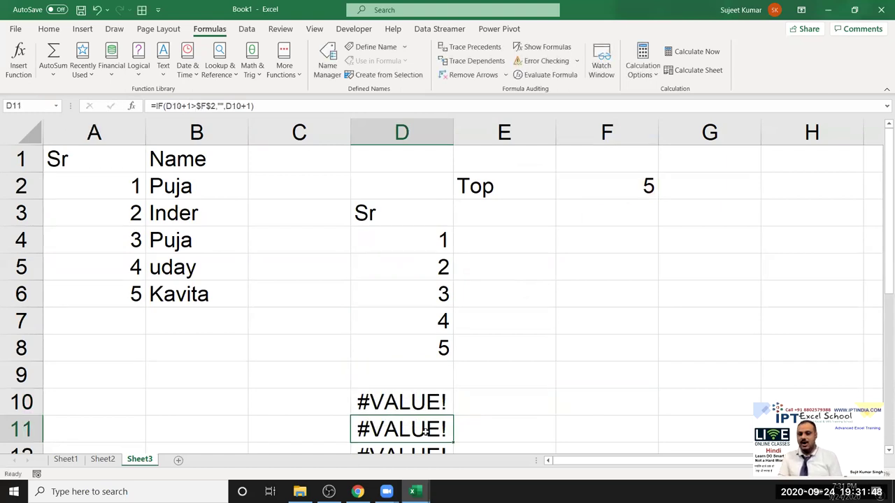
Wrap D5's serial formula in IFERROR with an empty-text fallback to avoid #VALUE!
{"action": "left_click", "coordinate": [402, 270]}
{"action": "double_click", "coordinate": [402, 270]}
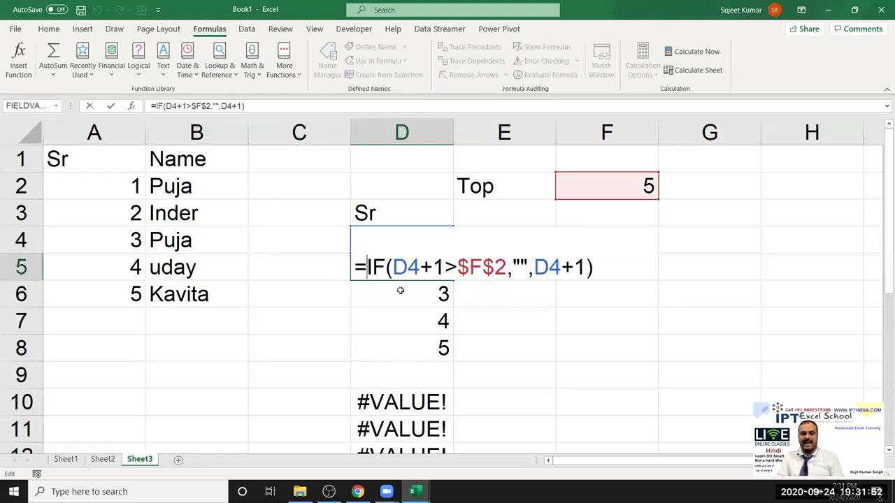
{"action": "type", "text": "if"}
{"action": "key", "text": "Down"}
{"action": "key", "text": "Down"}
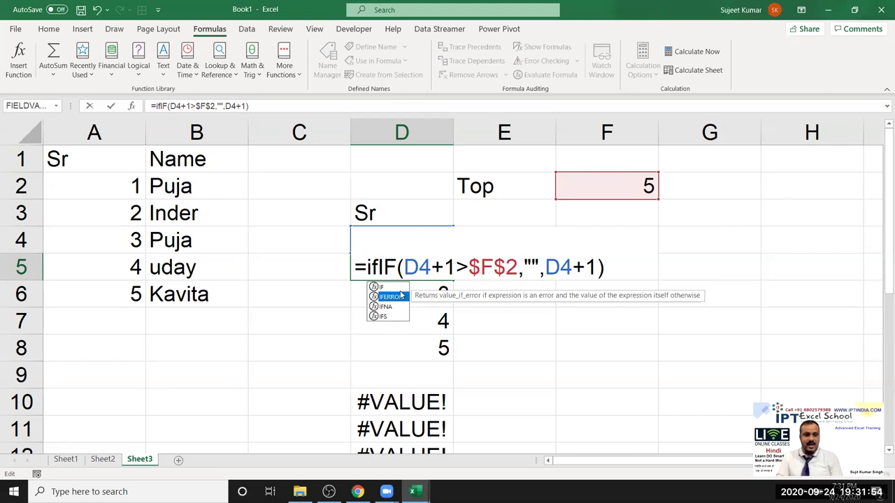
{"action": "key", "text": "Down"}
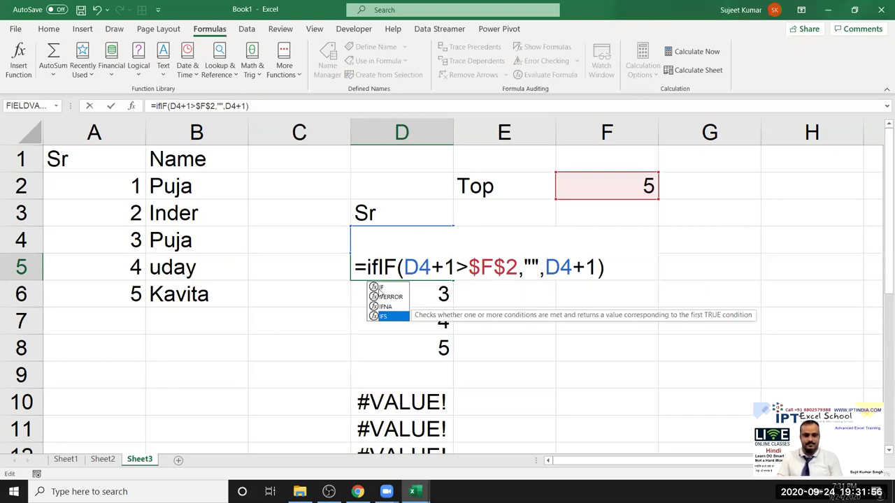
{"action": "left_click", "coordinate": [380, 295]}
{"action": "double_click", "coordinate": [379, 295]}
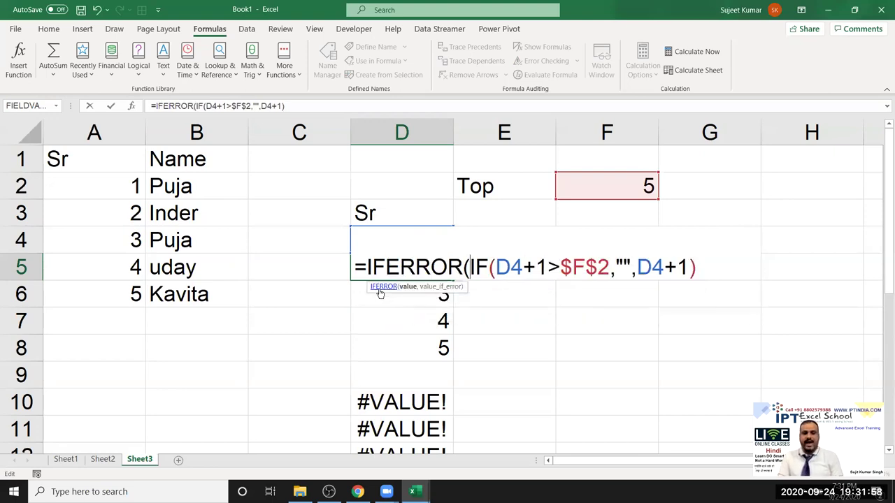
{"action": "left_click", "coordinate": [710, 266]}
{"action": "type", "text": ",\"\")"}
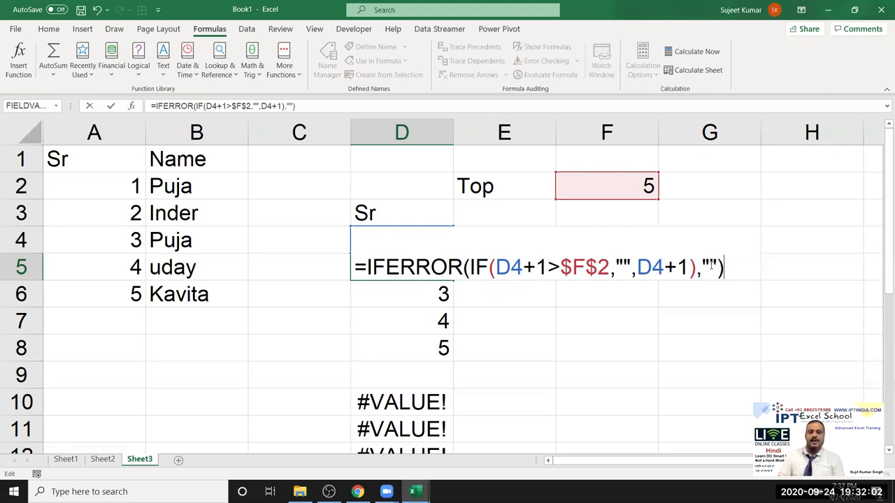
{"action": "left_click_drag", "start_coordinate": [470, 267], "coordinate": [693, 291]}
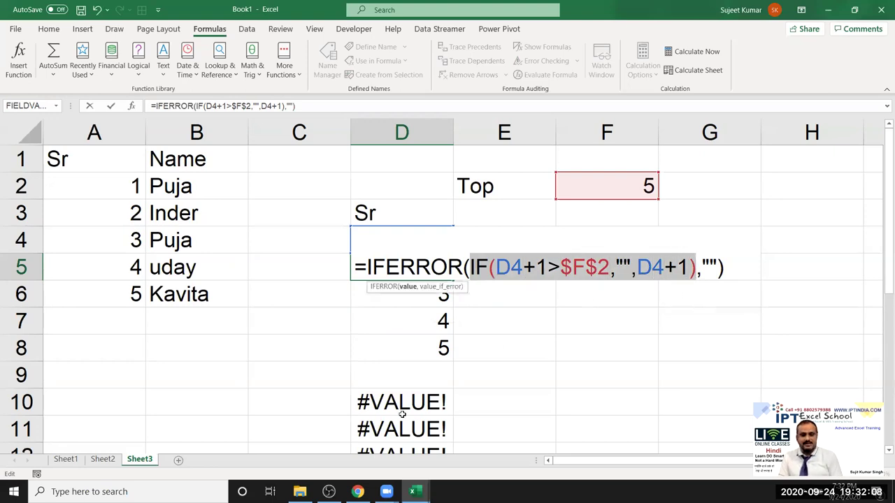
{"action": "double_click", "coordinate": [709, 266]}
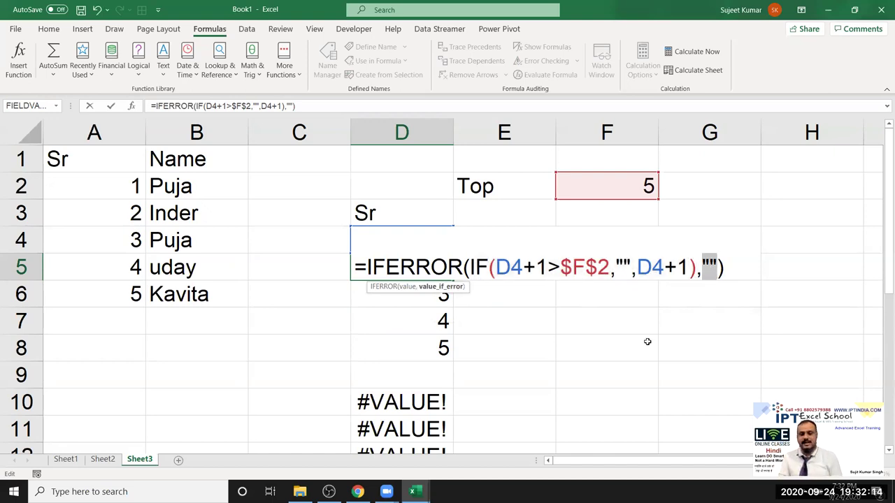
{"action": "key", "text": "Return"}
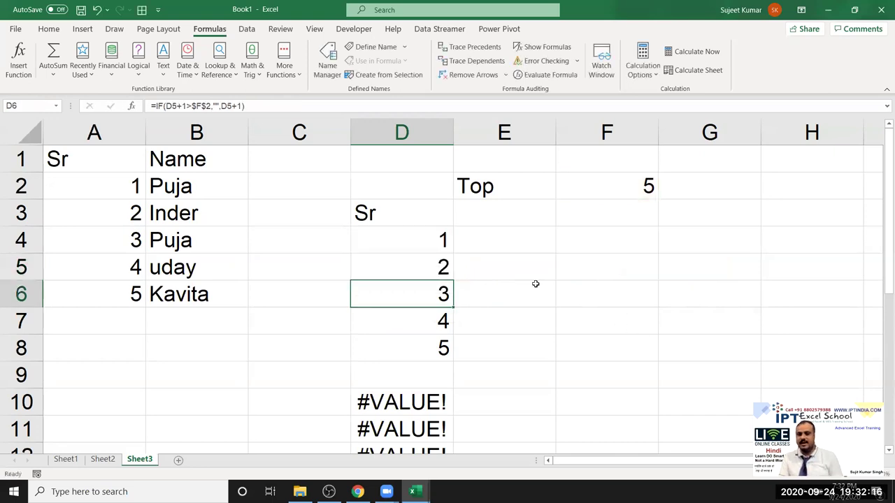
Copy the D5 formula down column D to D21.
{"action": "left_click", "coordinate": [446, 270]}
{"action": "left_click_drag", "start_coordinate": [449, 280], "coordinate": [449, 359]}
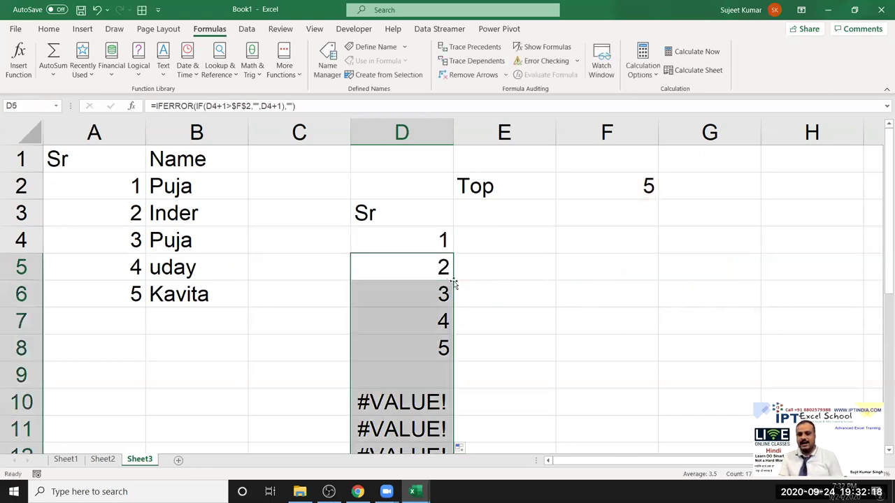
{"action": "scroll", "coordinate": [449, 359], "scroll_direction": "up", "scroll_amount": 4}
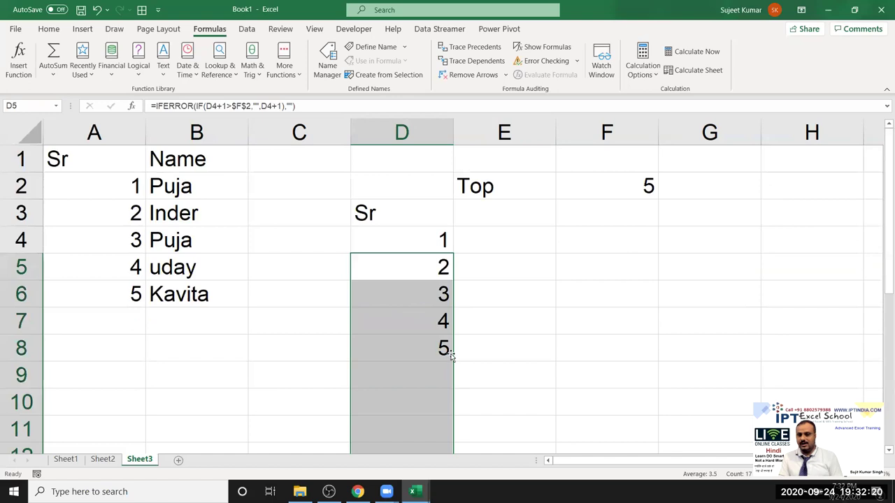
Change the Top value in F2 to 10.
{"action": "left_click", "coordinate": [650, 187]}
{"action": "type", "text": "7"}
{"action": "key", "text": "Return"}
{"action": "left_click", "coordinate": [647, 187]}
{"action": "type", "text": "10"}
{"action": "key", "text": "Return"}
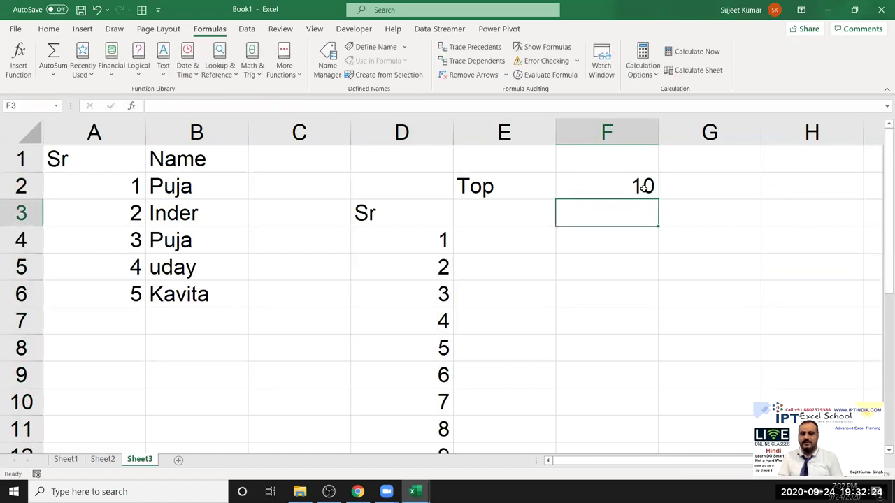
Add a Start label in C2 with the value 5 in D2.
{"action": "left_click", "coordinate": [644, 188]}
{"action": "key", "text": "Left"}
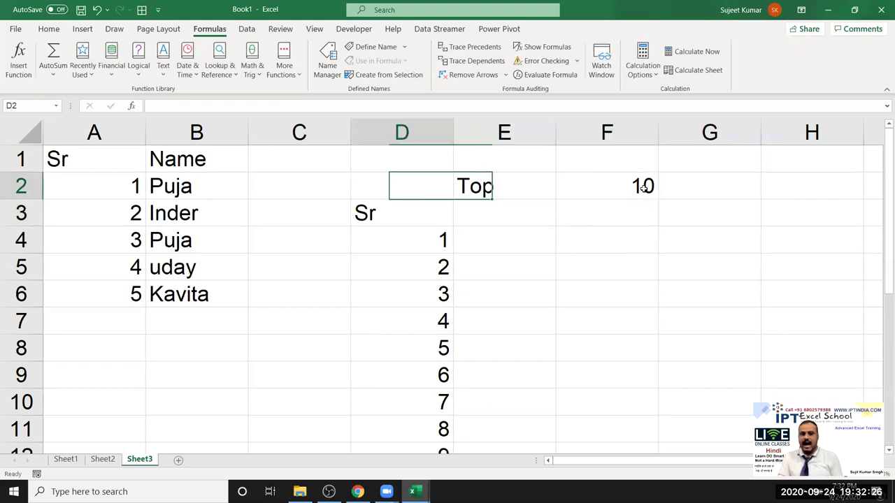
{"action": "key", "text": "Left"}
{"action": "key", "text": "Left"}
{"action": "type", "text": "Start"}
{"action": "key", "text": "Return"}
{"action": "key", "text": "Up"}
{"action": "key", "text": "Right"}
{"action": "type", "text": "5"}
{"action": "key", "text": "Return"}
Make D4 reference the Start value with =D2 so the serials begin at 5.
{"action": "left_click", "coordinate": [432, 243]}
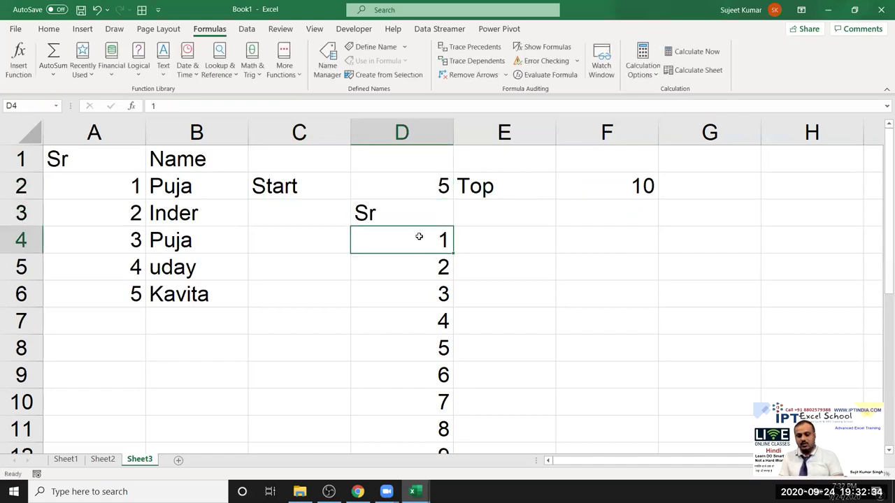
{"action": "type", "text": "="}
{"action": "left_click", "coordinate": [432, 187]}
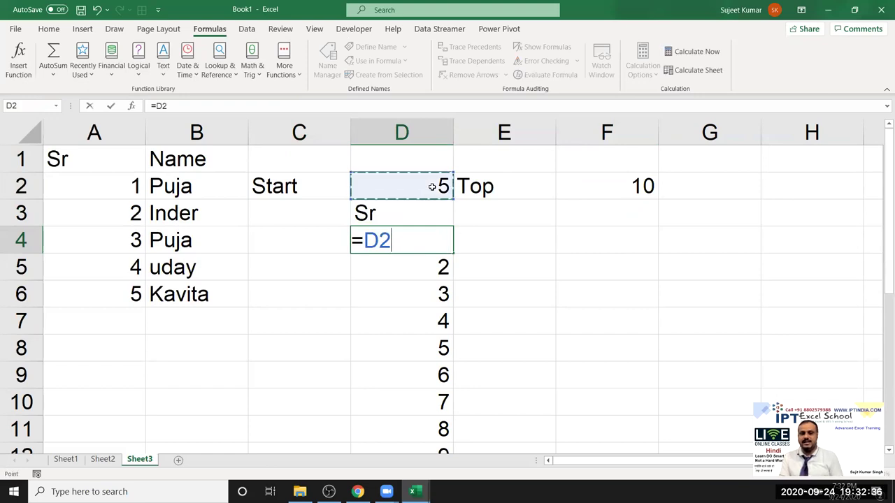
{"action": "key", "text": "Return"}
{"action": "left_click", "coordinate": [428, 179]}
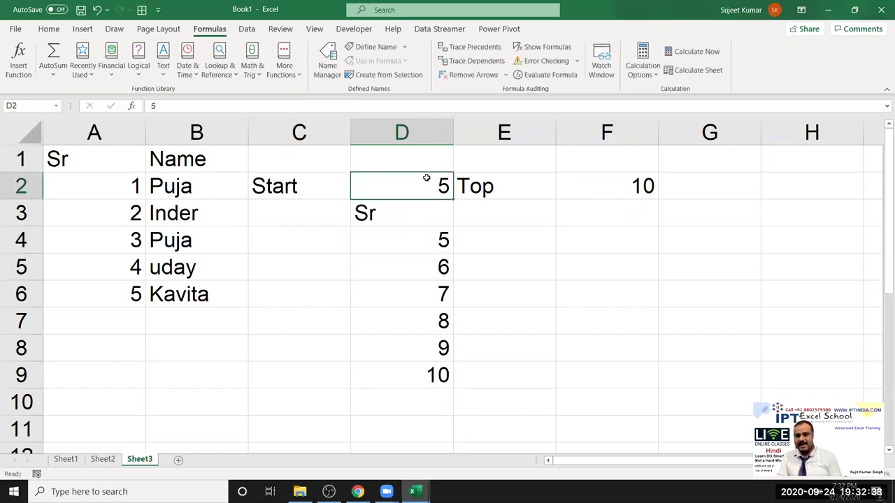
Set Start in D2 to 15 and Top in F2 to 20.
{"action": "left_click", "coordinate": [603, 178]}
{"action": "left_click", "coordinate": [425, 192]}
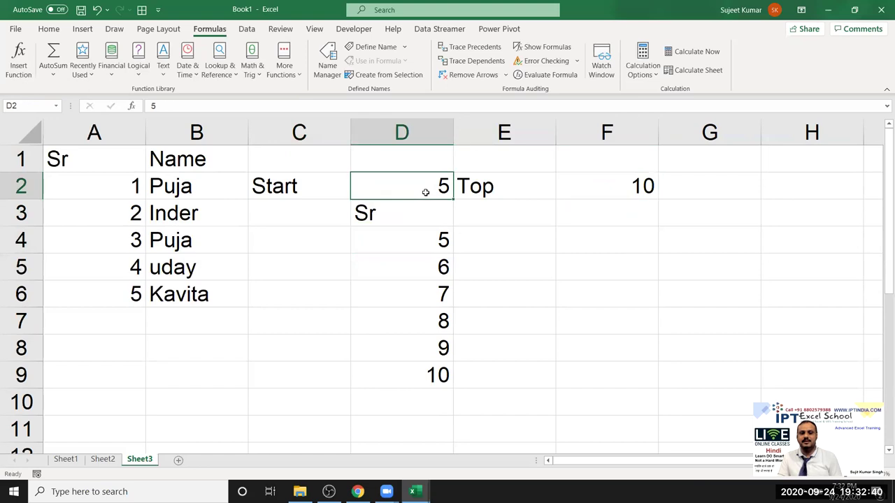
{"action": "type", "text": "15"}
{"action": "key", "text": "Return"}
{"action": "key", "text": "Up"}
{"action": "key", "text": "Right"}
{"action": "key", "text": "Right"}
{"action": "type", "text": "20"}
{"action": "key", "text": "Return"}
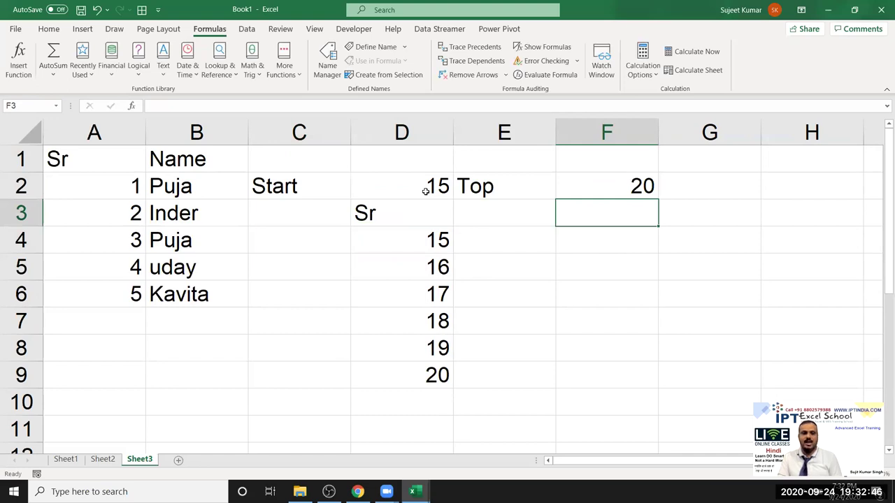
{"action": "left_click", "coordinate": [153, 304]}
Type Om into B8 and check A8's serial formula, which shows #VALUE!
{"action": "left_click", "coordinate": [165, 347]}
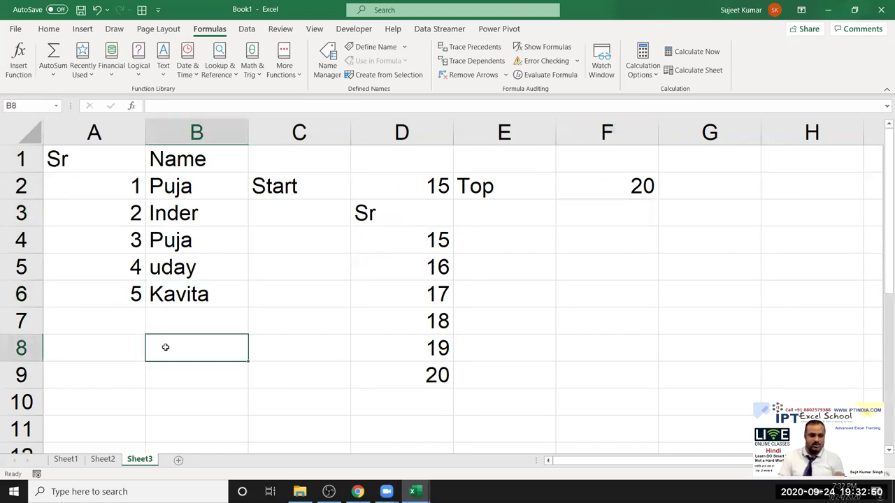
{"action": "type", "text": "Om"}
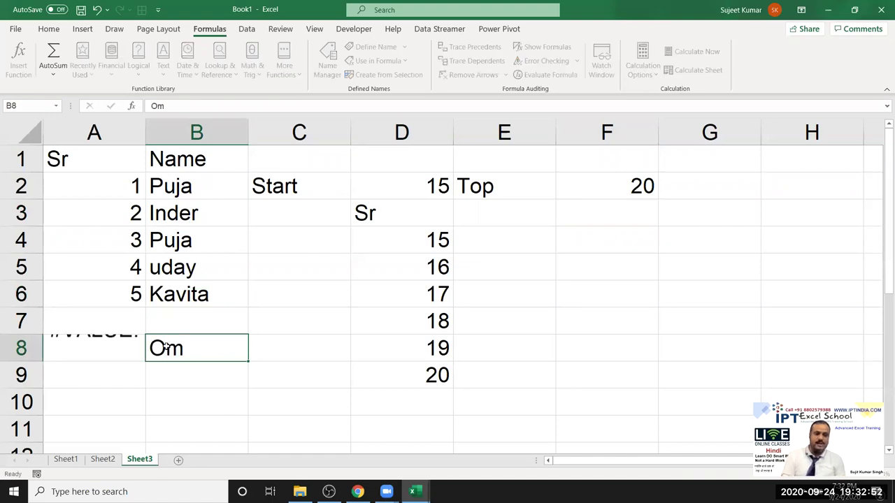
{"action": "key", "text": "Left"}
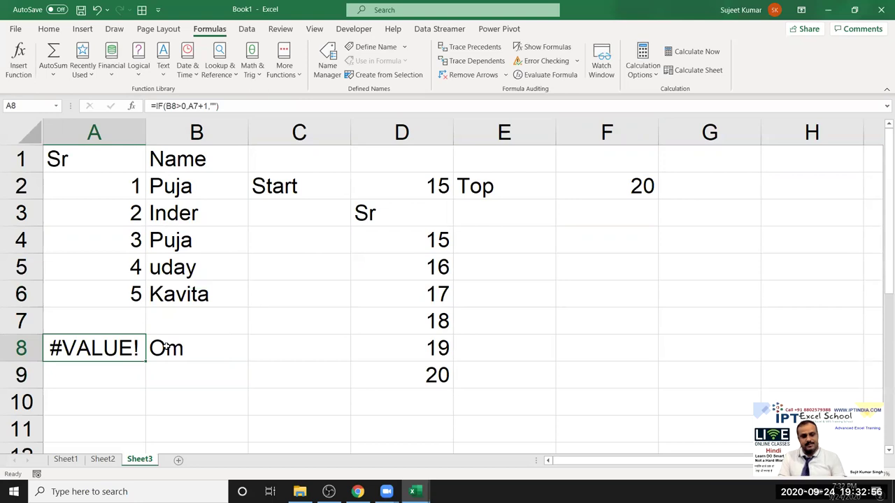
{"action": "key", "text": "F2"}
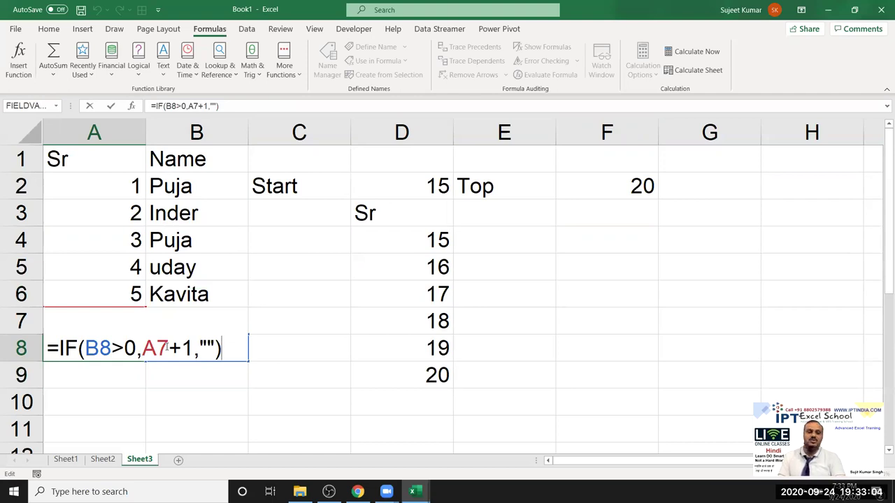
{"action": "key", "text": "Return"}
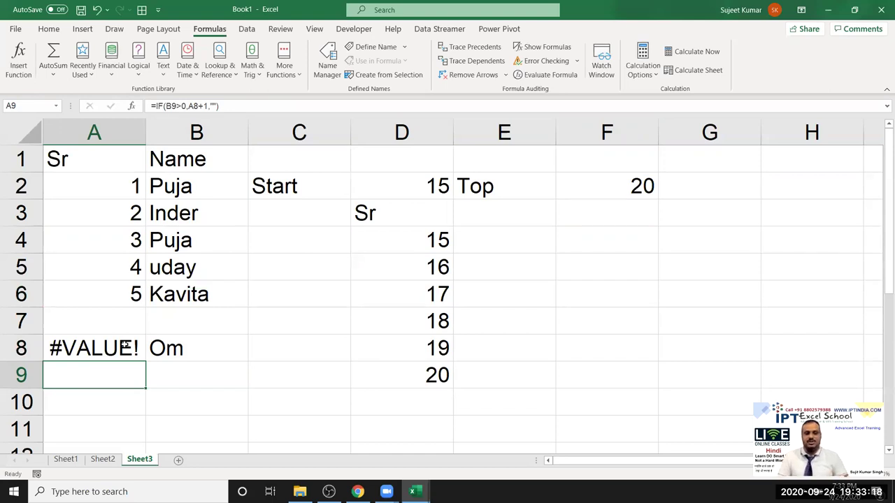
{"action": "left_click", "coordinate": [123, 345]}
{"action": "key", "text": "super+d"}
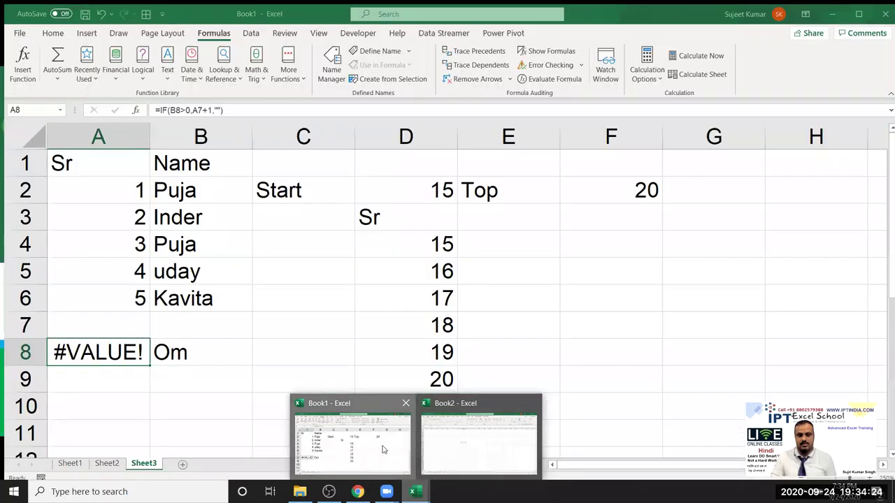
Try CM and 10 entries in B10:B11, then undo them.
{"action": "scroll", "coordinate": [241, 374], "scroll_direction": "down", "scroll_amount": 2}
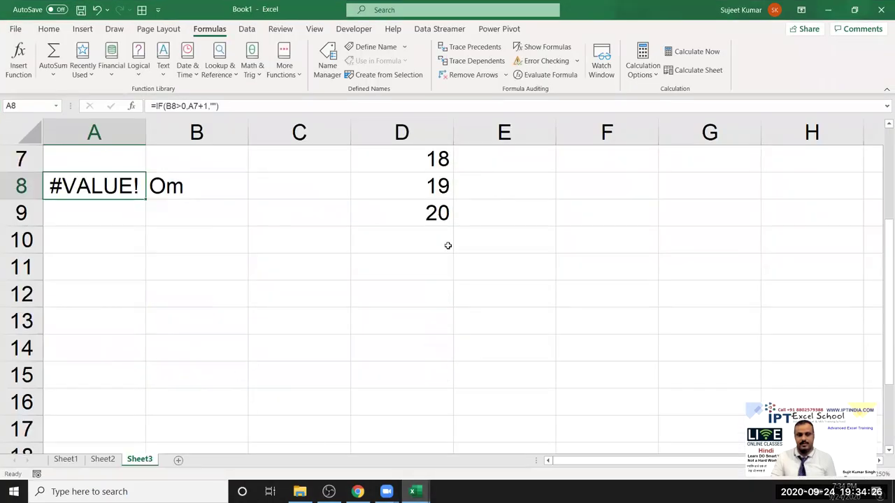
{"action": "left_click", "coordinate": [149, 267]}
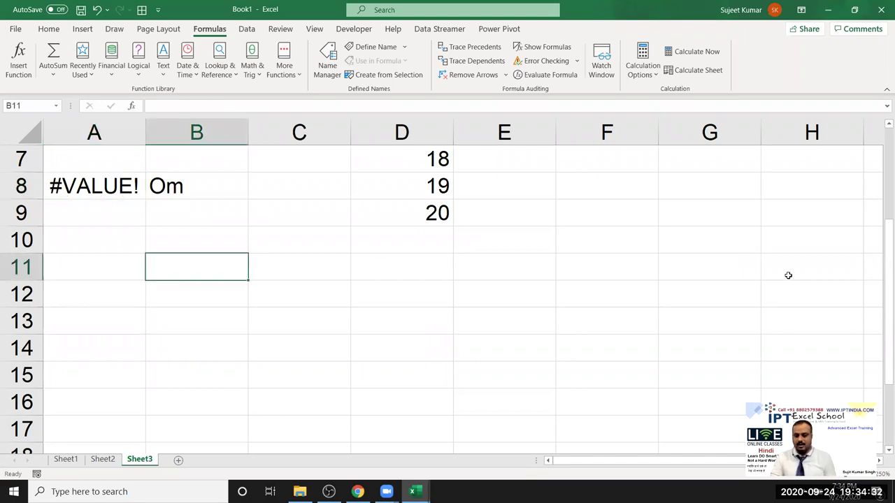
{"action": "type", "text": "10"}
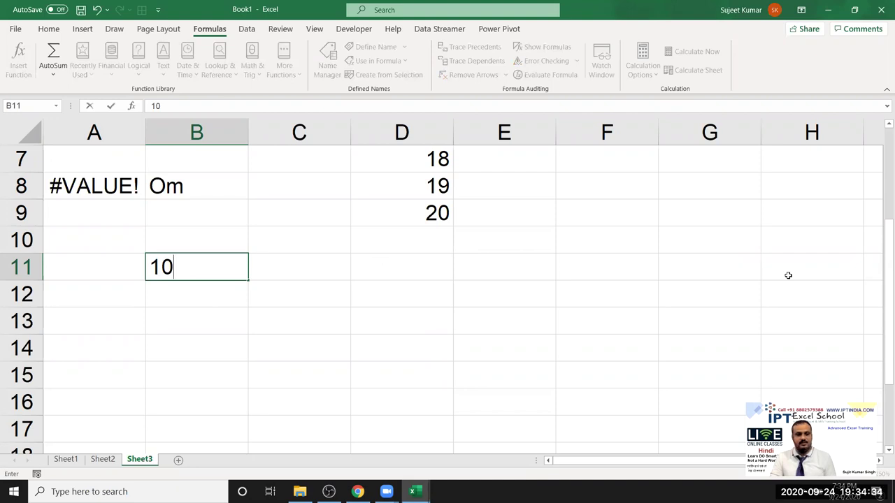
{"action": "type", "text": "cm"}
{"action": "key", "text": "Escape"}
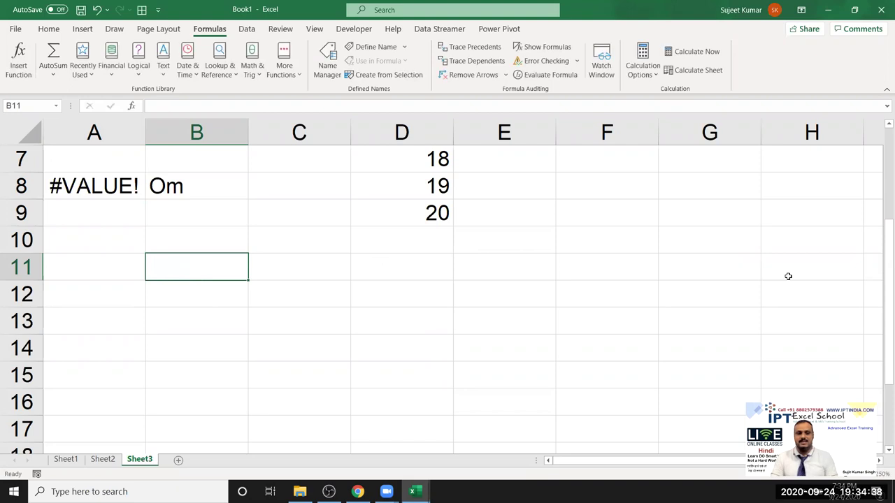
{"action": "key", "text": "Up"}
{"action": "type", "text": "CM"}
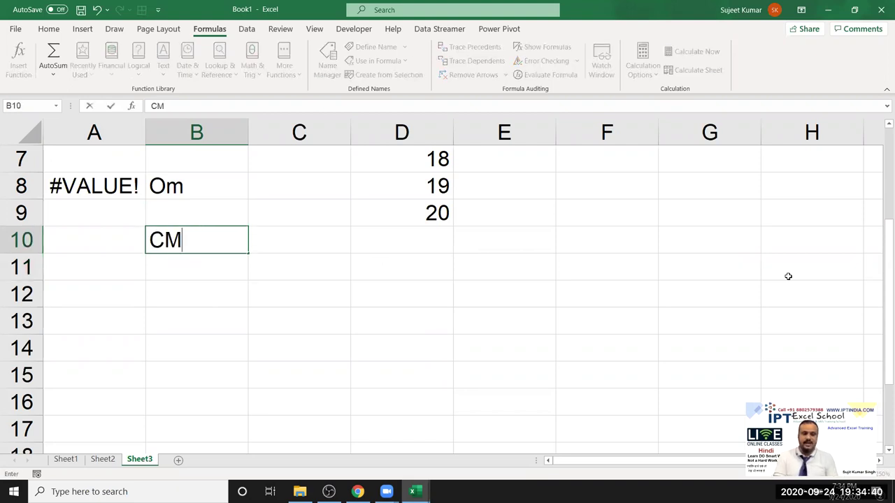
{"action": "key", "text": "Return"}
{"action": "type", "text": "10"}
{"action": "key", "text": "Tab"}
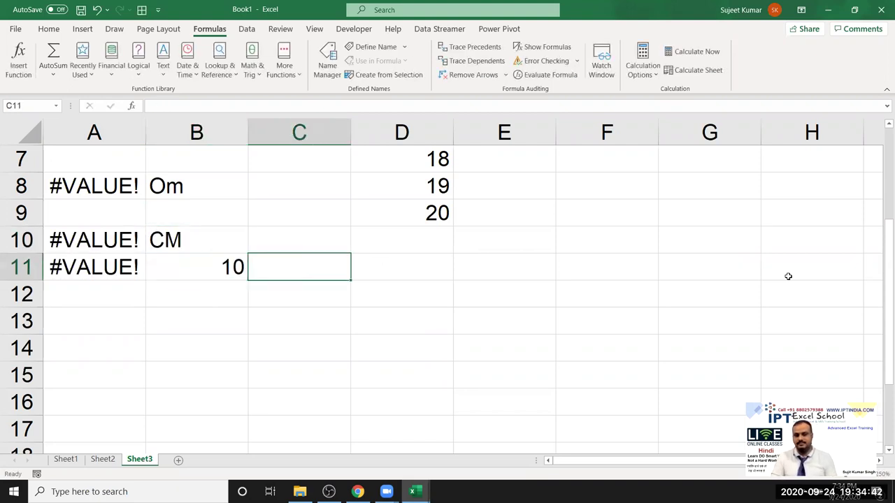
{"action": "key", "text": "ctrl+z"}
{"action": "key", "text": "ctrl+z"}
{"action": "key", "text": "ctrl+z"}
{"action": "key", "text": "ctrl+z"}
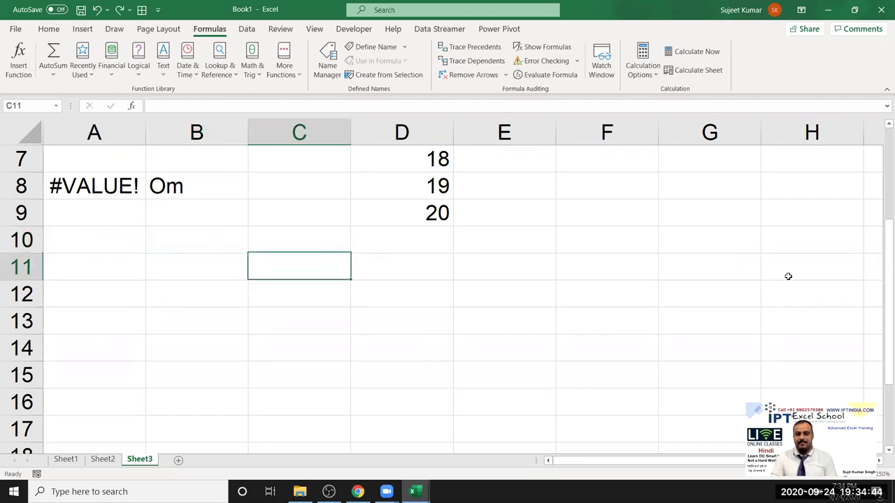
Enter the number 10 in C11.
{"action": "type", "text": "10"}
{"action": "key", "text": "Return"}
{"action": "key", "text": "Up"}
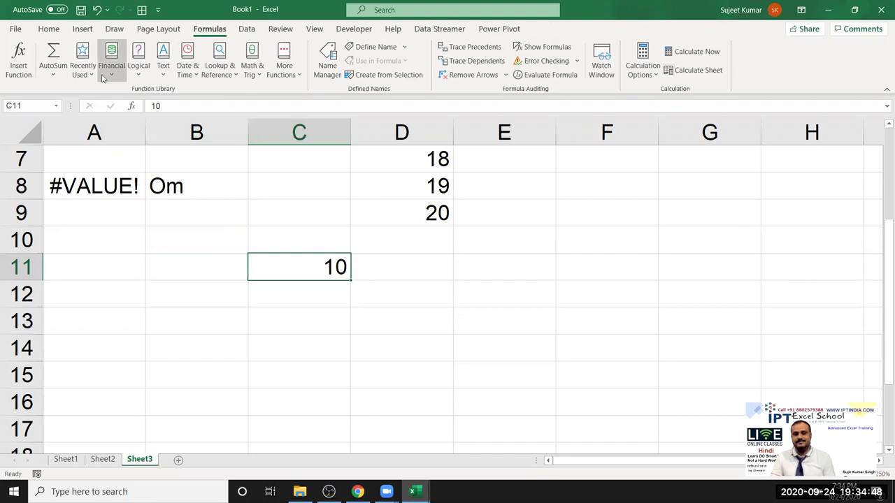
Give C11 the custom number format 00 "CM" so it displays 10 CM.
{"action": "left_click", "coordinate": [49, 29]}
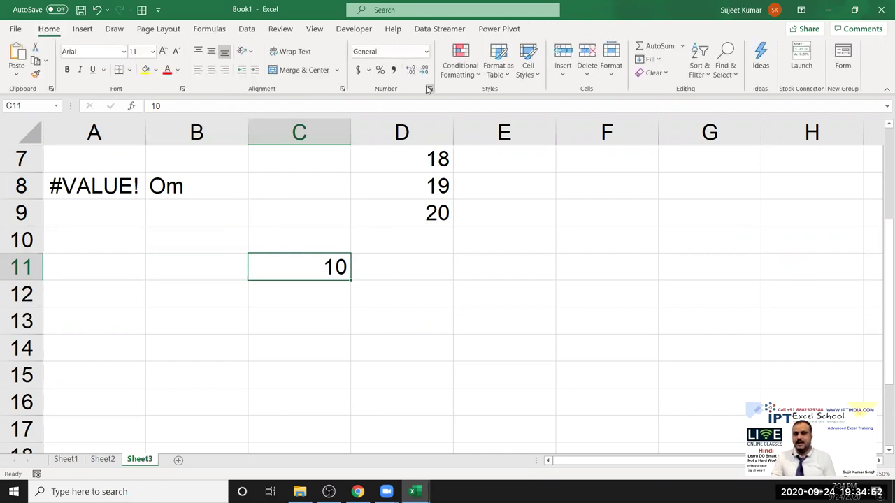
{"action": "left_click", "coordinate": [429, 90]}
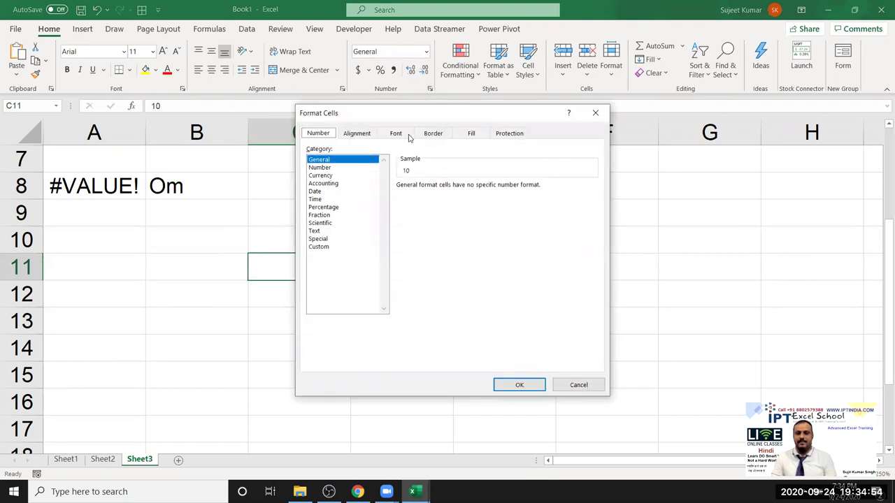
{"action": "left_click", "coordinate": [323, 247]}
{"action": "double_click", "coordinate": [414, 195]}
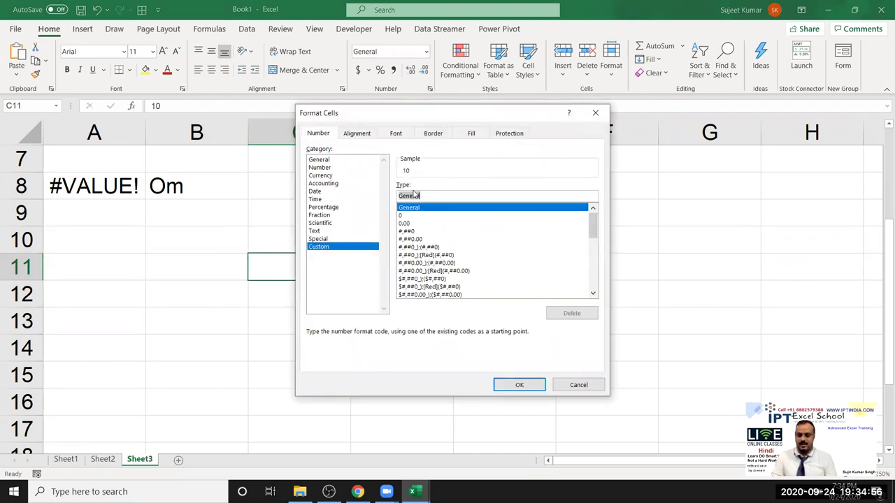
{"action": "type", "text": "00 "}
{"action": "type", "text": "cr"}
{"action": "key", "text": "BackSpace"}
{"action": "key", "text": "BackSpace"}
{"action": "key", "text": "BackSpace"}
{"action": "type", "text": "\""}
{"action": "type", "text": "cr"}
{"action": "type", "text": "\""}
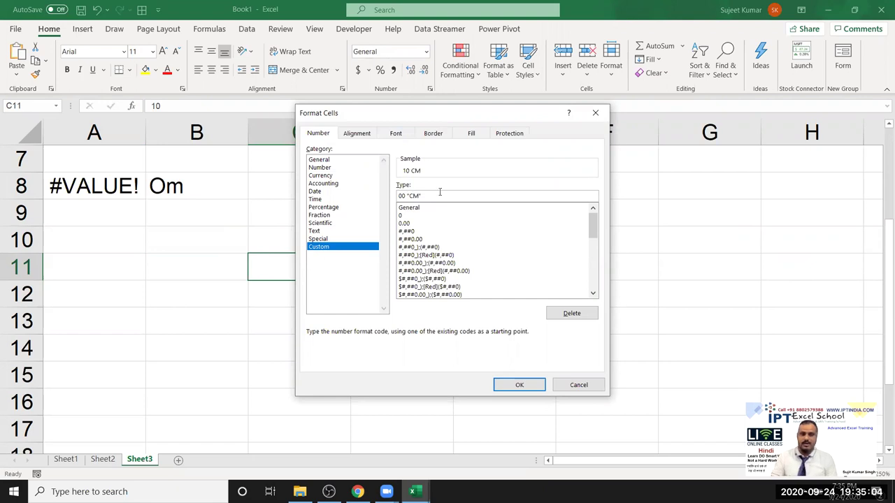
{"action": "left_click", "coordinate": [519, 385]}
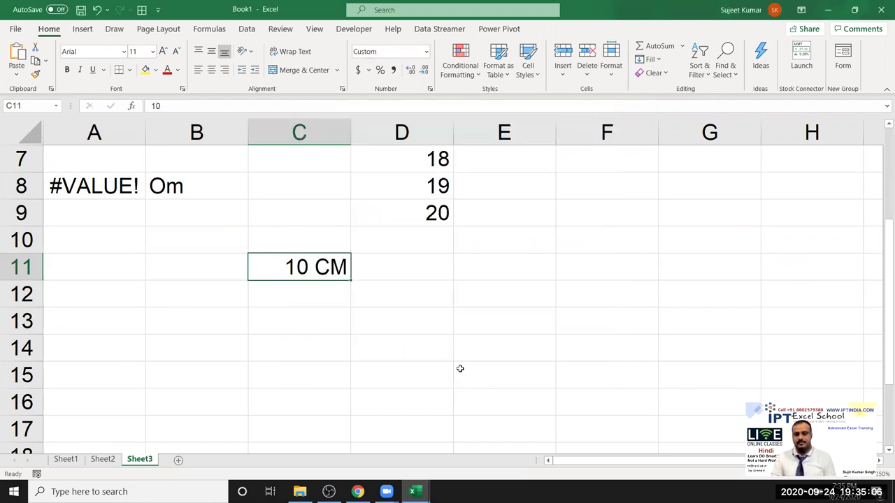
Enter =C11^2 in D11 so it shows 100 CM.
{"action": "left_click", "coordinate": [406, 256]}
{"action": "type", "text": "="}
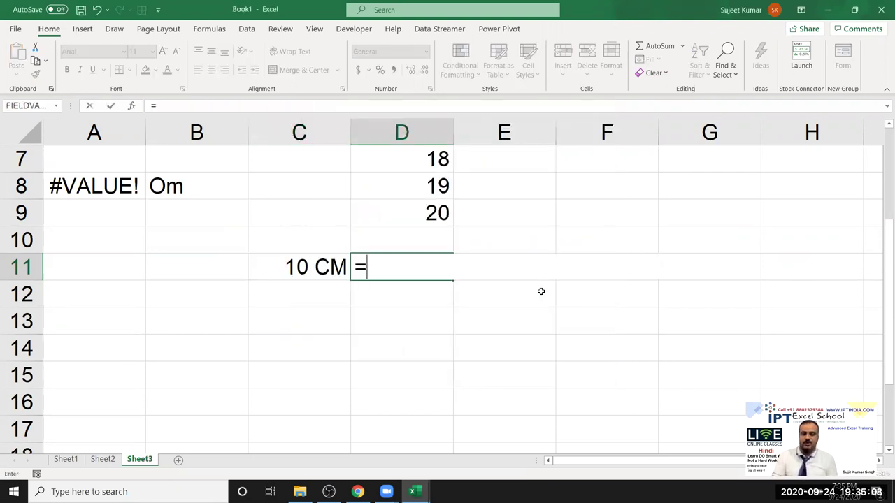
{"action": "key", "text": "Left"}
{"action": "type", "text": "^2"}
{"action": "key", "text": "Return"}
{"action": "key", "text": "Up"}
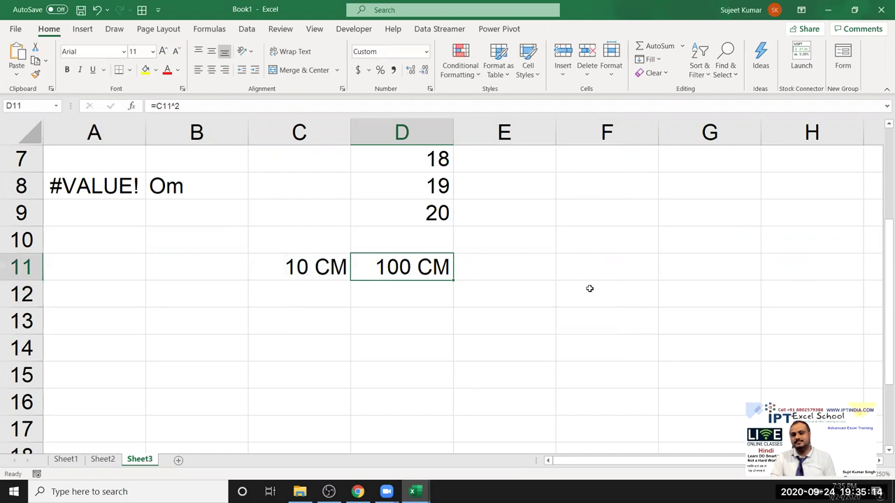
{"action": "key", "text": "Left"}
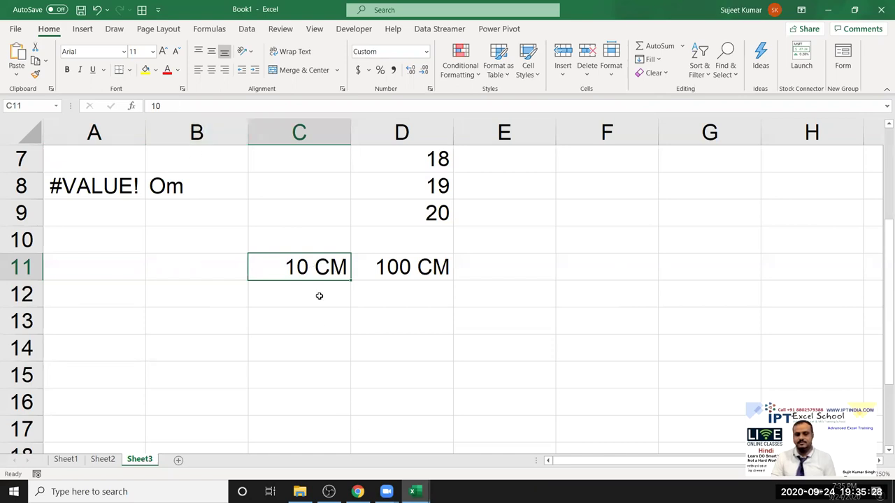
{"action": "left_click", "coordinate": [182, 89]}
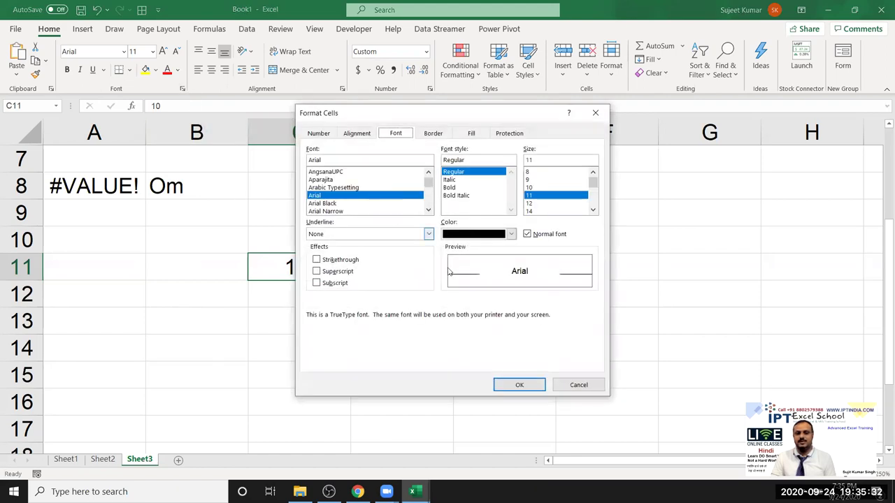
{"action": "left_click", "coordinate": [340, 274]}
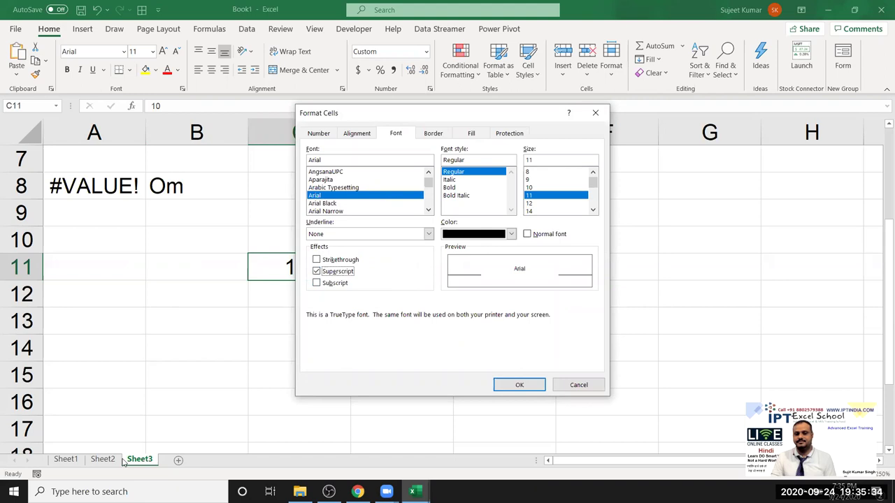
{"action": "left_click", "coordinate": [318, 271]}
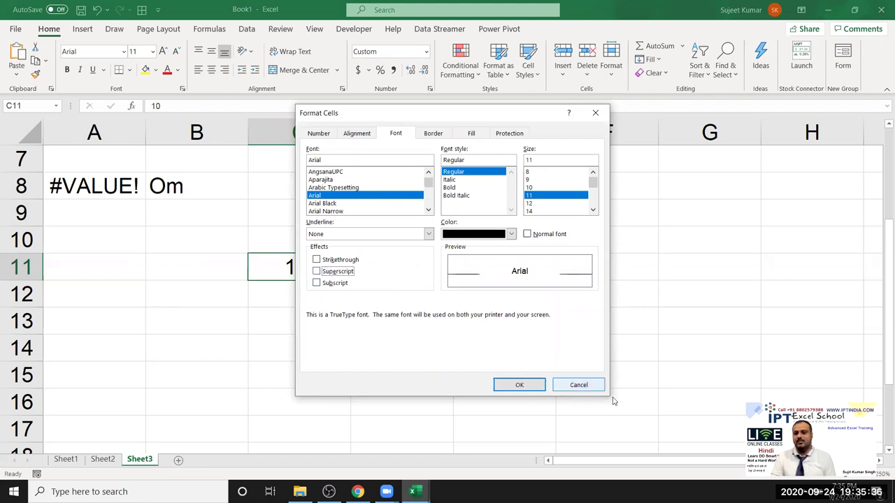
{"action": "left_click", "coordinate": [591, 387]}
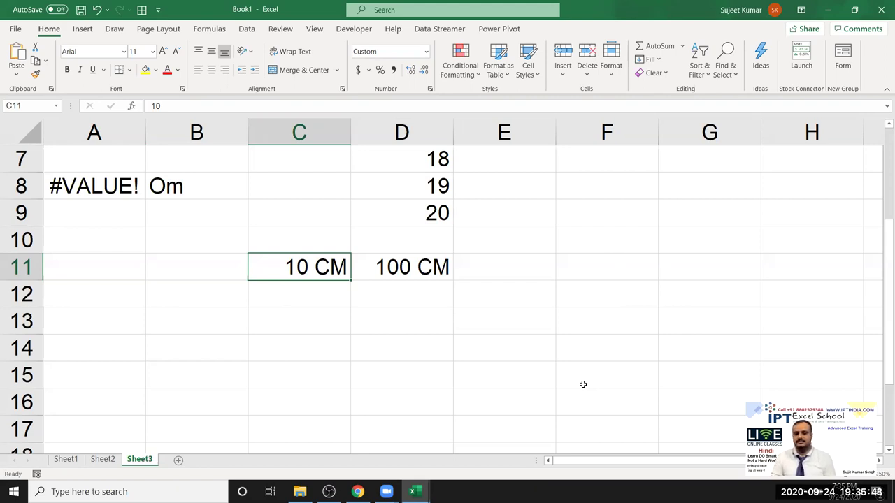
{"action": "left_click", "coordinate": [405, 301]}
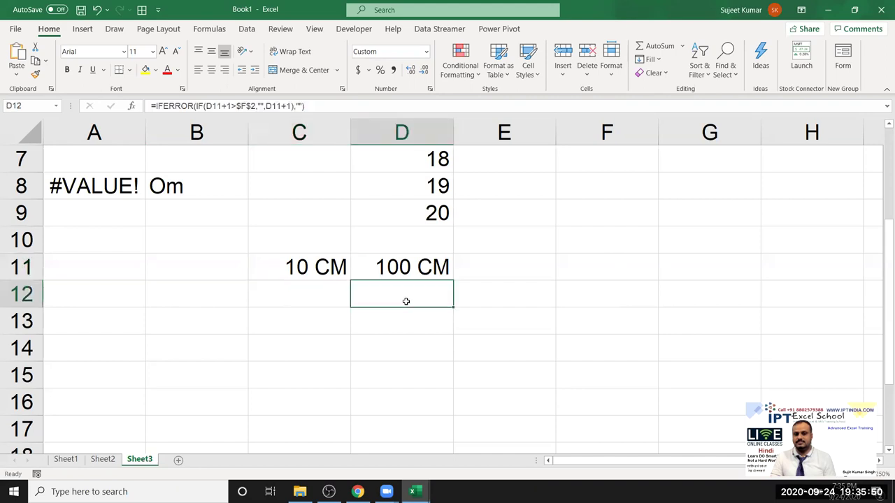
{"action": "left_click", "coordinate": [321, 270]}
{"action": "left_click", "coordinate": [404, 267]}
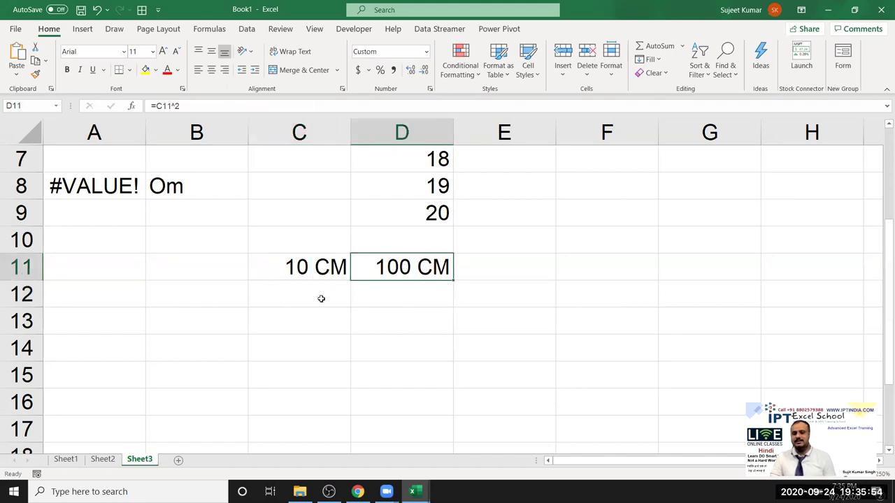
{"action": "left_click", "coordinate": [328, 275]}
{"action": "left_click", "coordinate": [405, 260]}
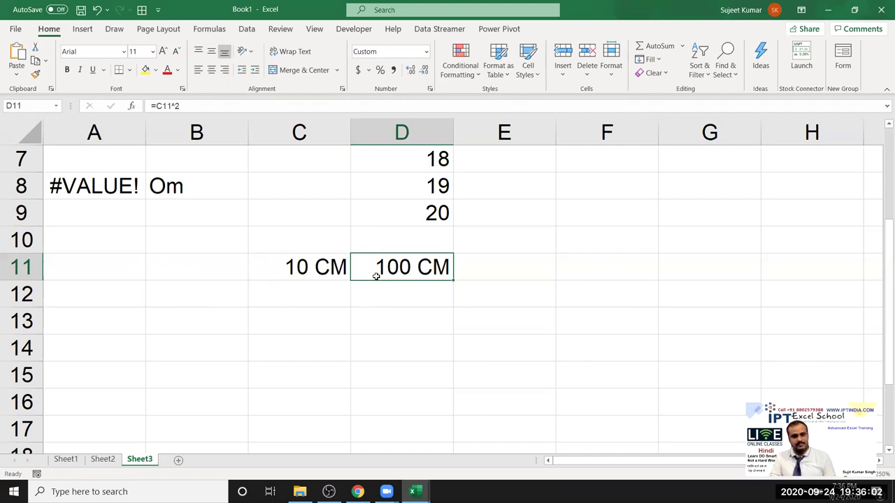
{"action": "left_click", "coordinate": [338, 269]}
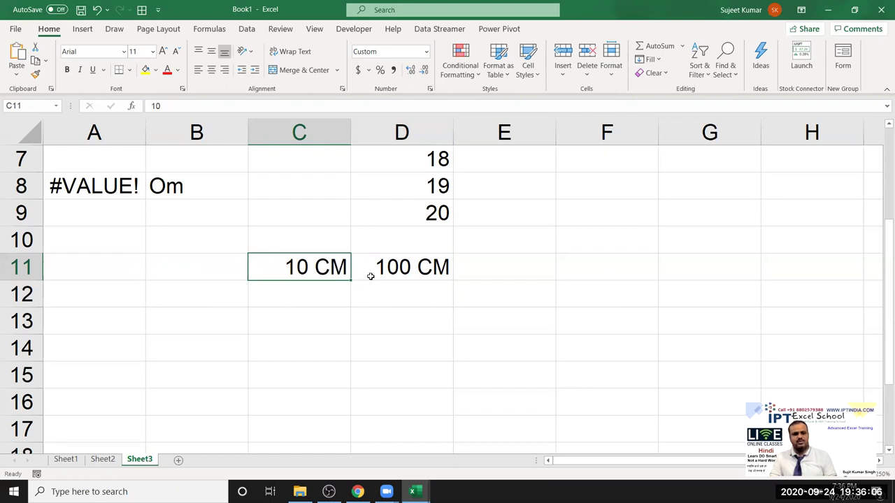
Enter 10 in C12 and the text CM2 in D12.
{"action": "left_click", "coordinate": [307, 294]}
{"action": "type", "text": "10"}
{"action": "key", "text": "Tab"}
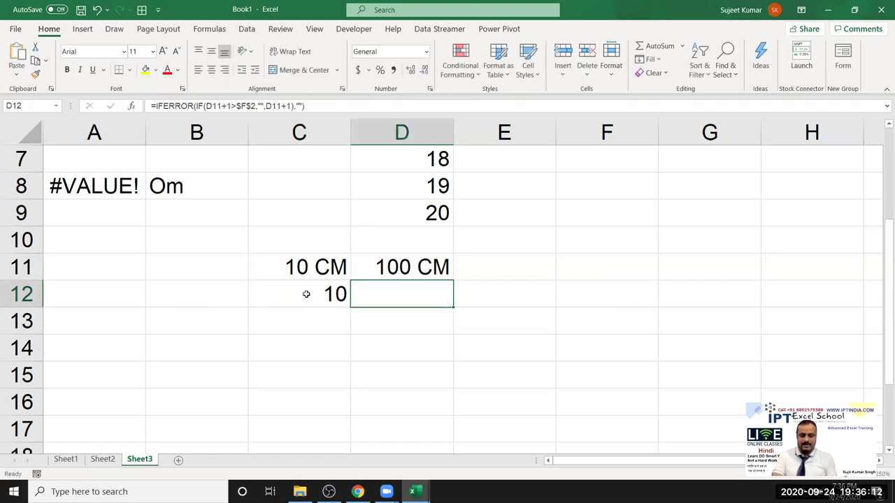
{"action": "type", "text": "CM2"}
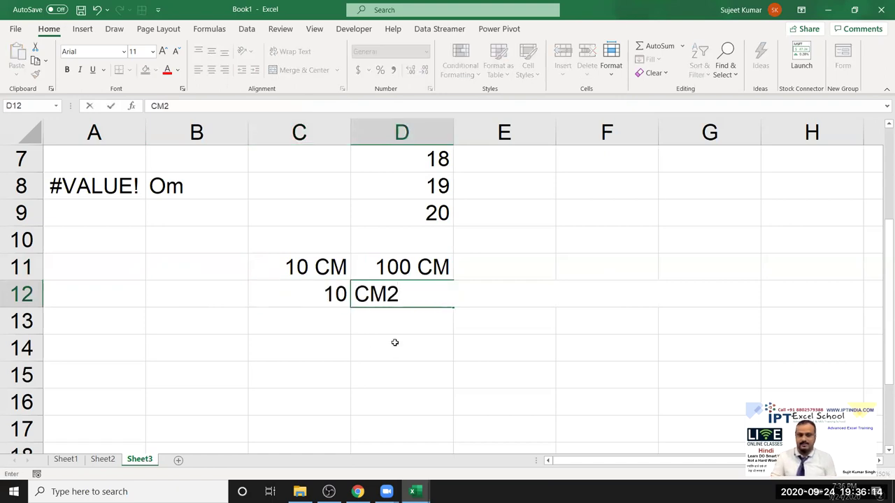
{"action": "left_click", "coordinate": [396, 342]}
Format the 2 in D12's CM2 as superscript to show CM².
{"action": "double_click", "coordinate": [394, 294]}
{"action": "left_click_drag", "start_coordinate": [389, 294], "coordinate": [400, 294]}
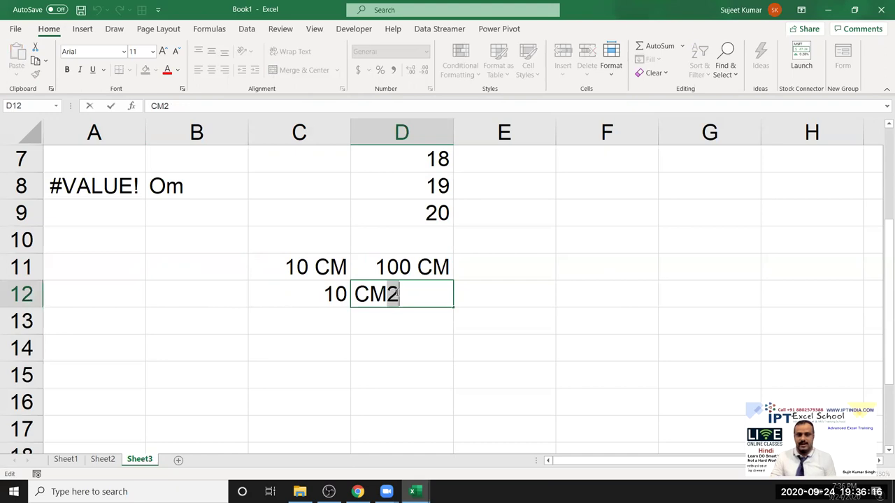
{"action": "left_click", "coordinate": [183, 89]}
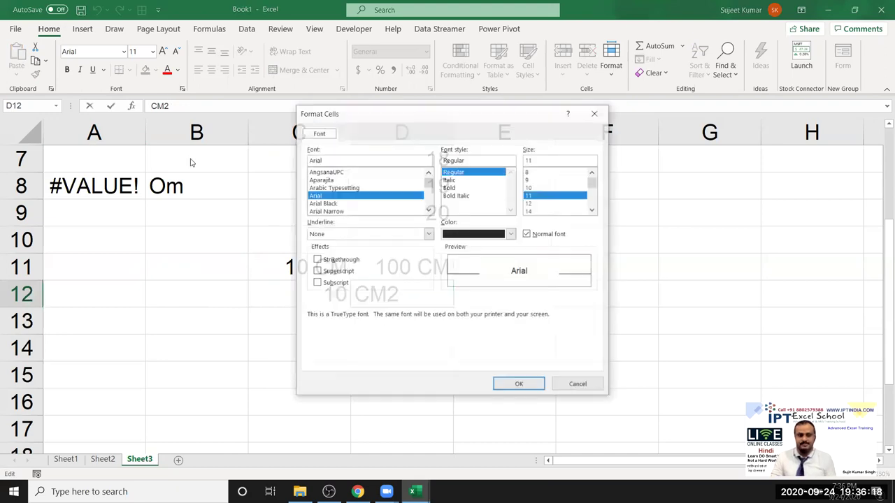
{"action": "left_click", "coordinate": [334, 271]}
{"action": "left_click", "coordinate": [519, 385]}
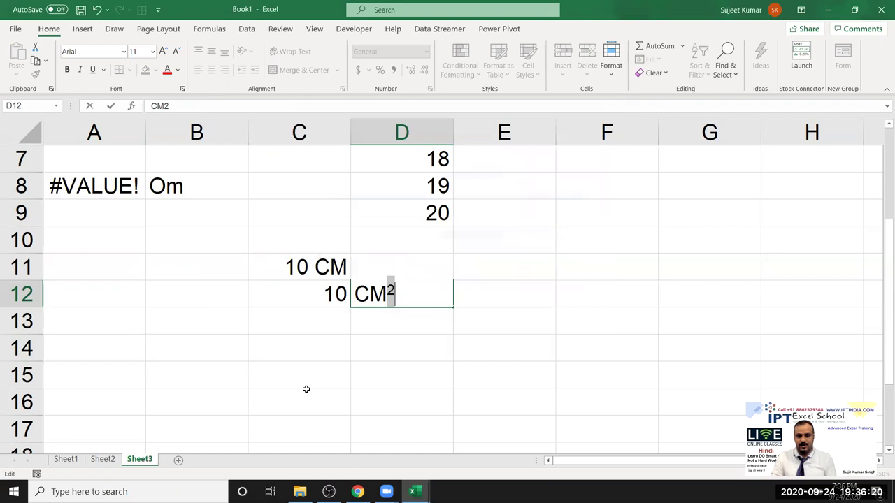
{"action": "left_click", "coordinate": [283, 385]}
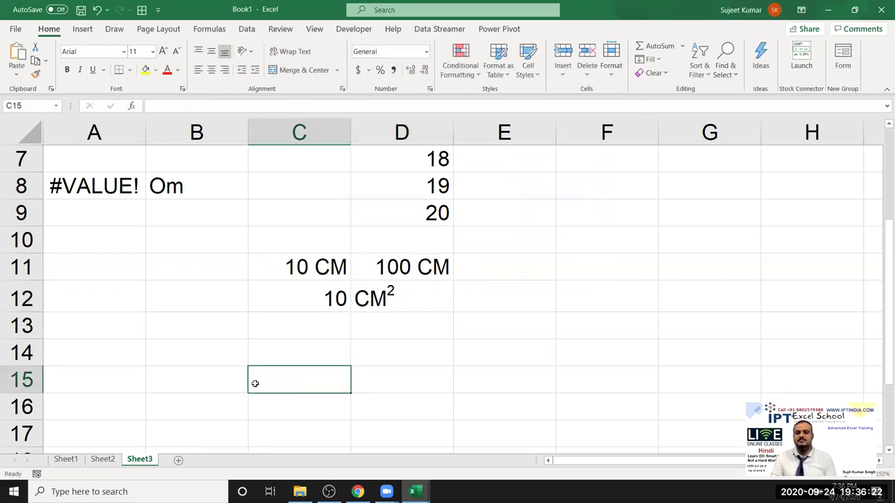
{"action": "left_click", "coordinate": [535, 347]}
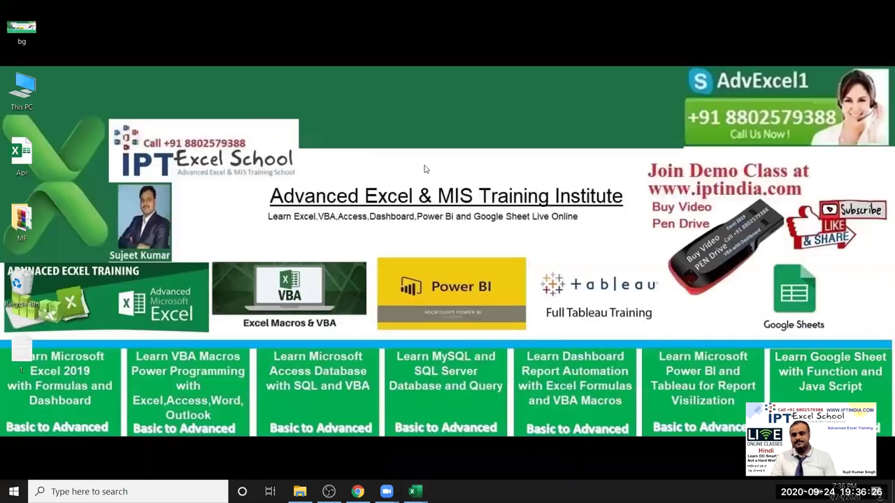